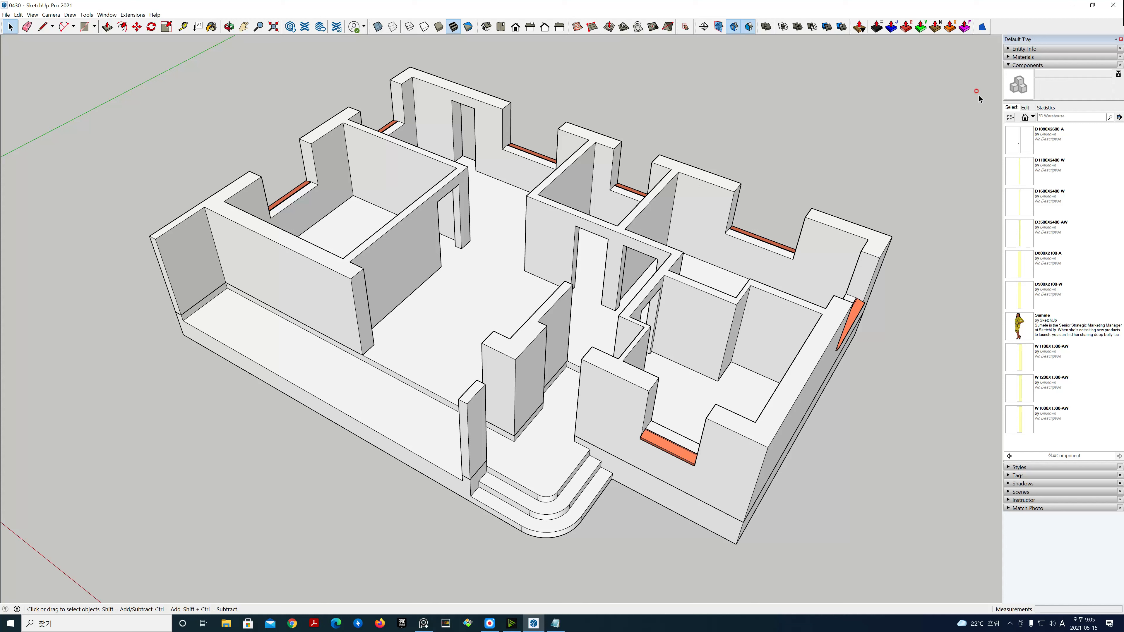
Add a new tag named W&D and make it the active tag for drawing.
{"action": "left_click", "coordinate": [1009, 66]}
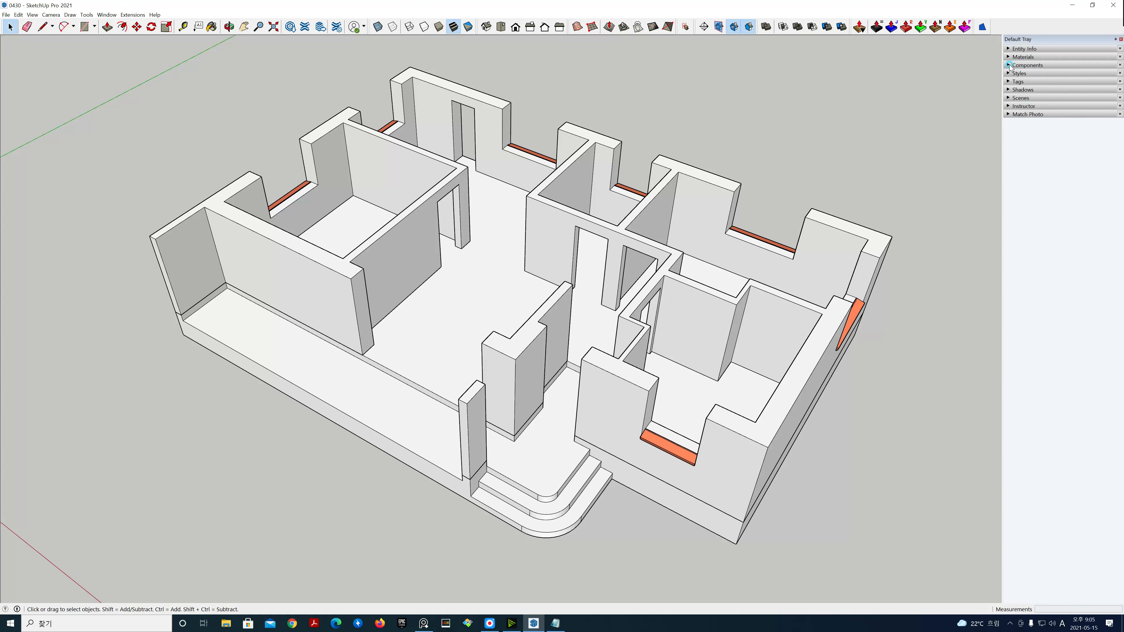
{"action": "left_click", "coordinate": [1008, 81]}
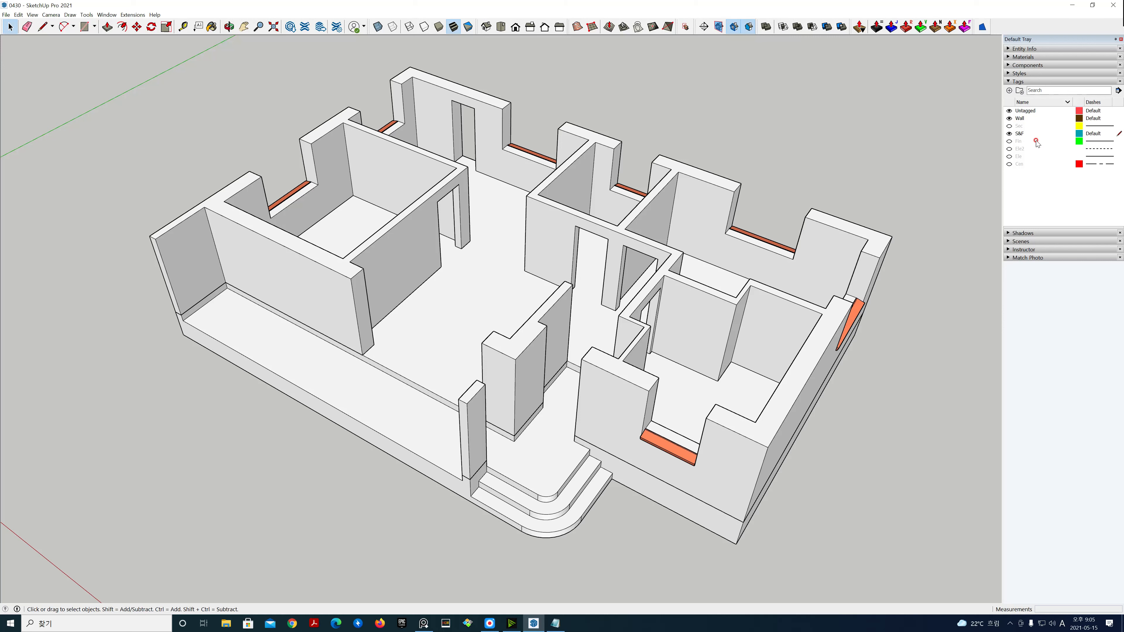
{"action": "left_click", "coordinate": [1009, 91]}
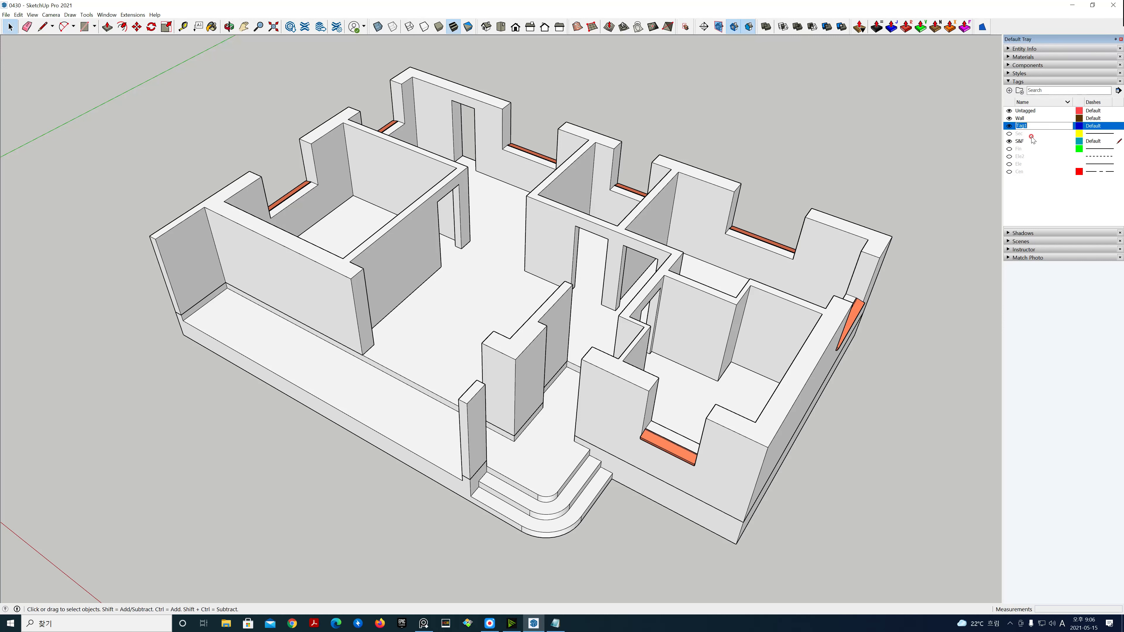
{"action": "type", "text": "W&D"}
{"action": "left_click", "coordinate": [947, 152]}
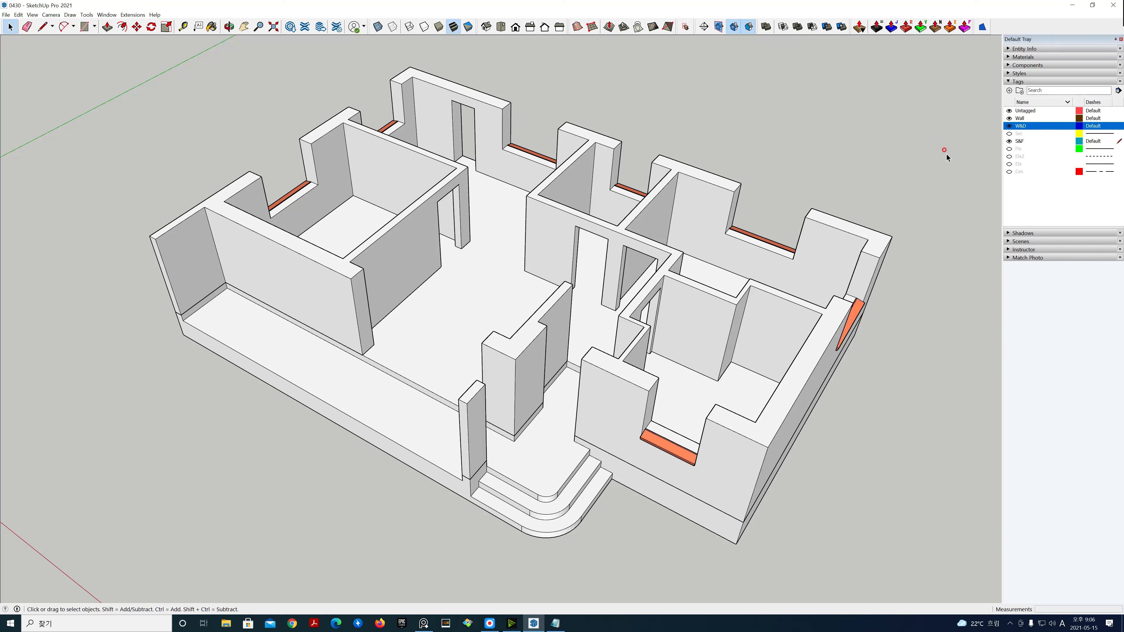
{"action": "left_click", "coordinate": [1116, 127]}
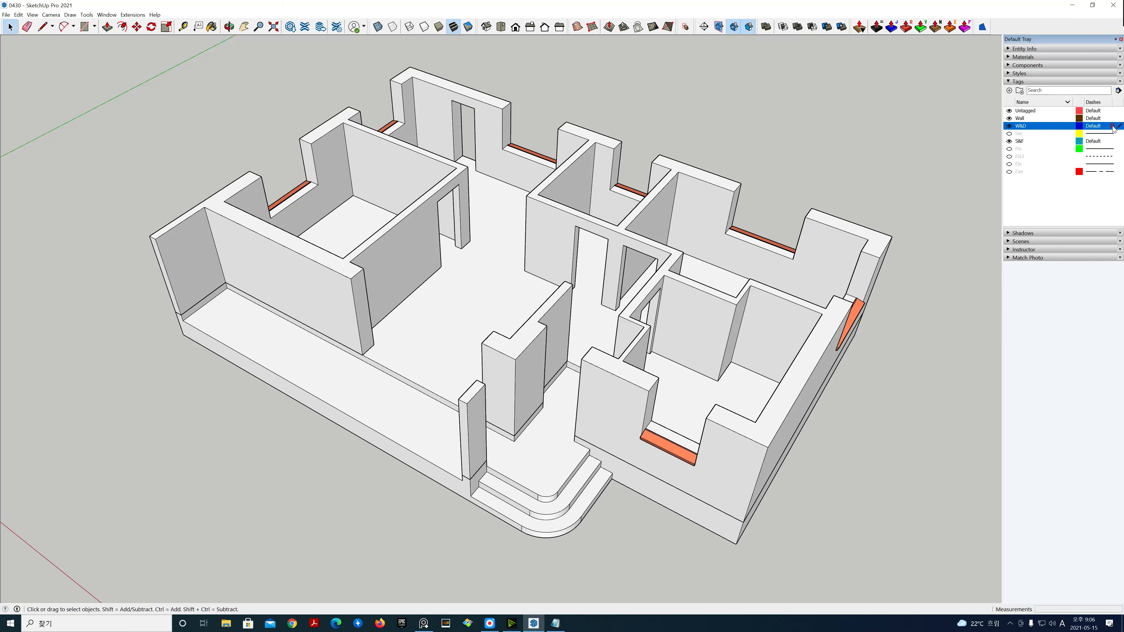
{"action": "left_click", "coordinate": [1092, 128]}
{"action": "left_click", "coordinate": [959, 147]}
{"action": "left_click", "coordinate": [1013, 253]}
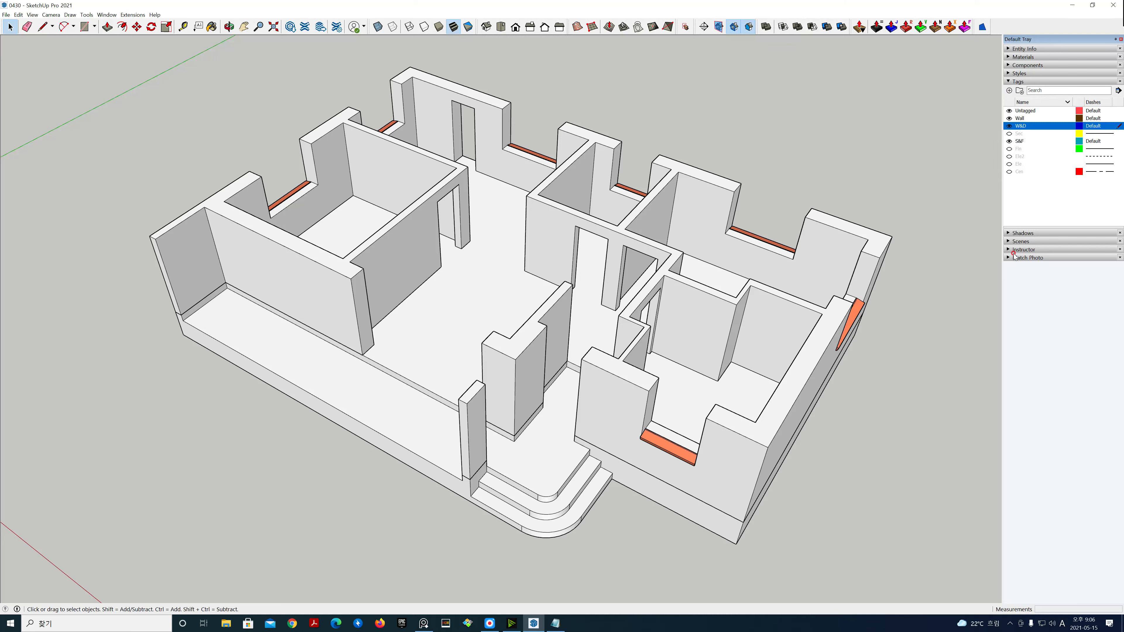
Float the tray with the component list over the drawing area and purge the model's unused components.
{"action": "left_click", "coordinate": [1010, 65]}
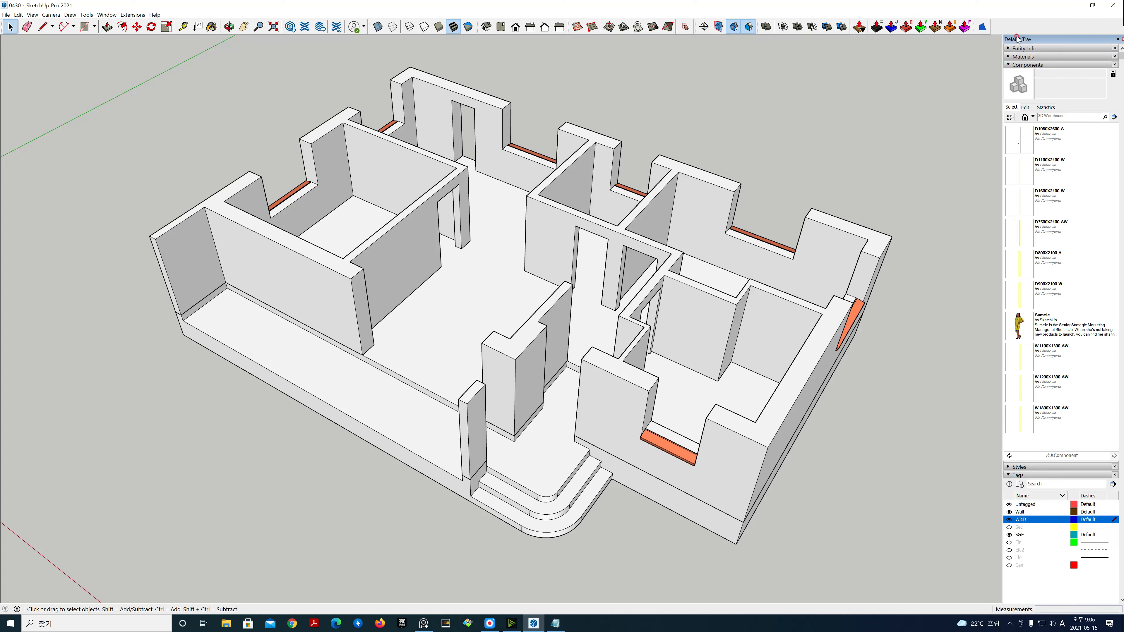
{"action": "left_click", "coordinate": [979, 54]}
{"action": "left_click", "coordinate": [1035, 42]}
{"action": "left_click_drag", "start_coordinate": [1050, 39], "coordinate": [827, 37]}
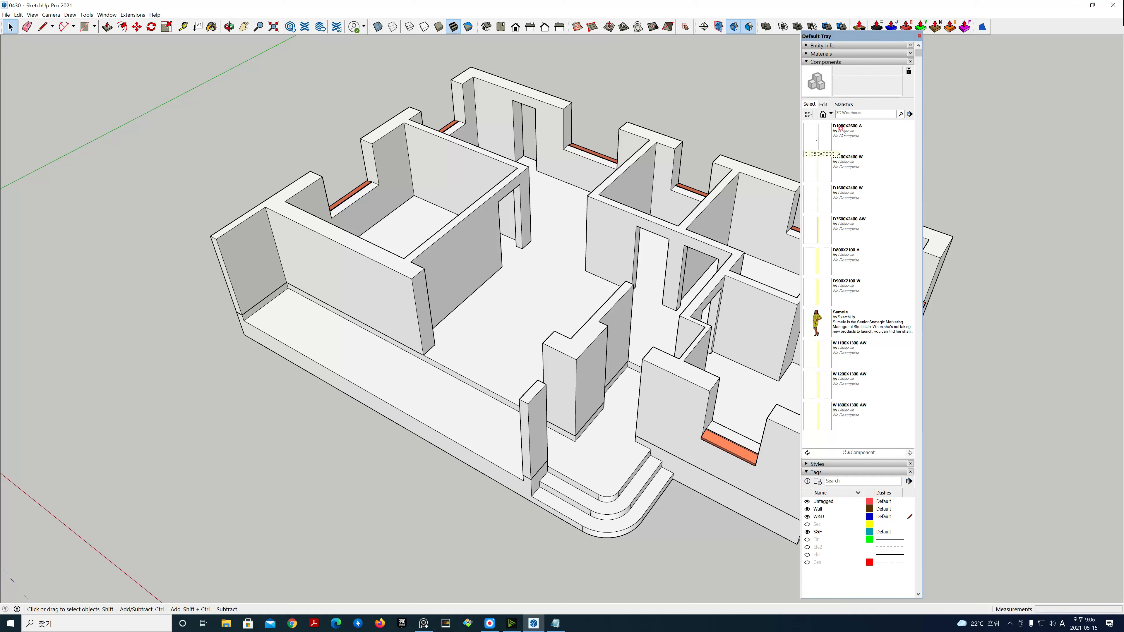
{"action": "left_click", "coordinate": [831, 114]}
{"action": "left_click", "coordinate": [842, 125]}
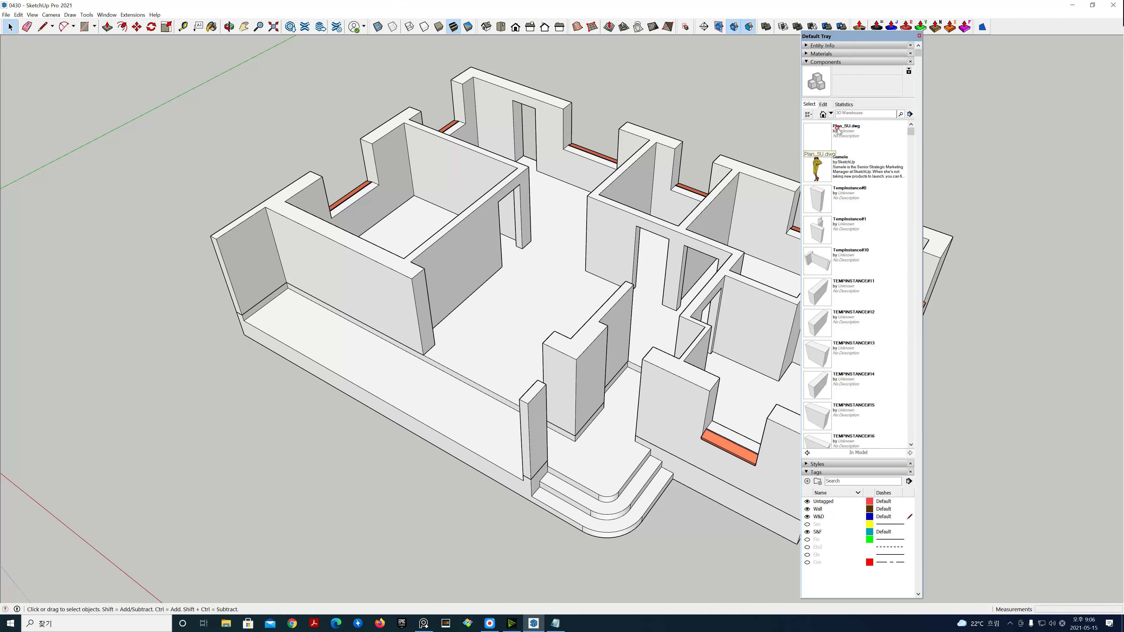
{"action": "left_click", "coordinate": [910, 113]}
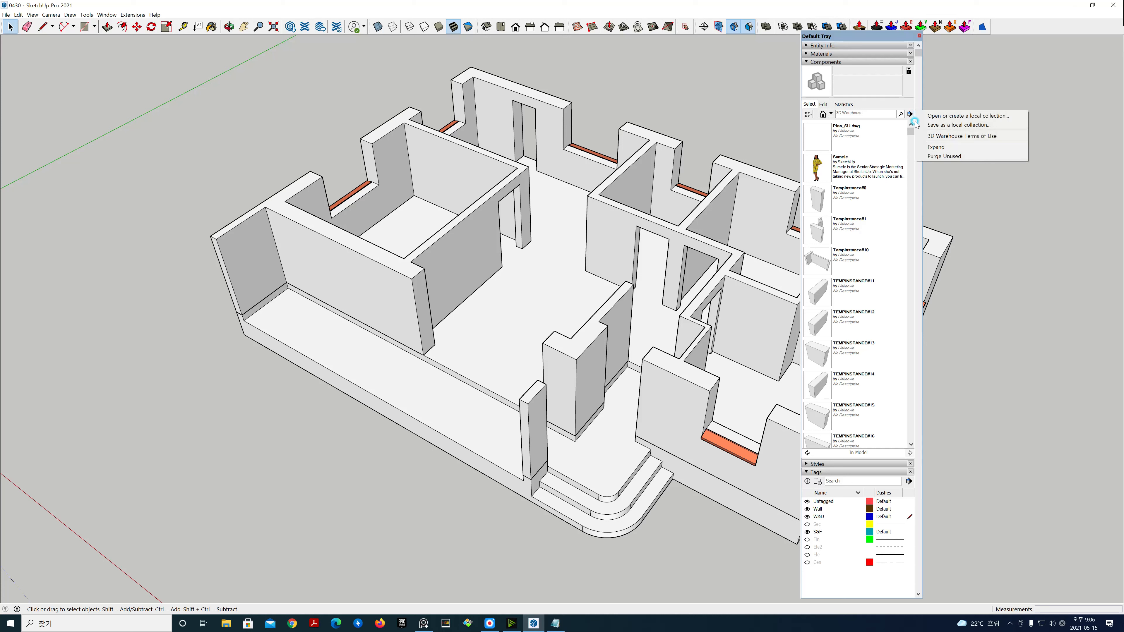
{"action": "left_click", "coordinate": [928, 155]}
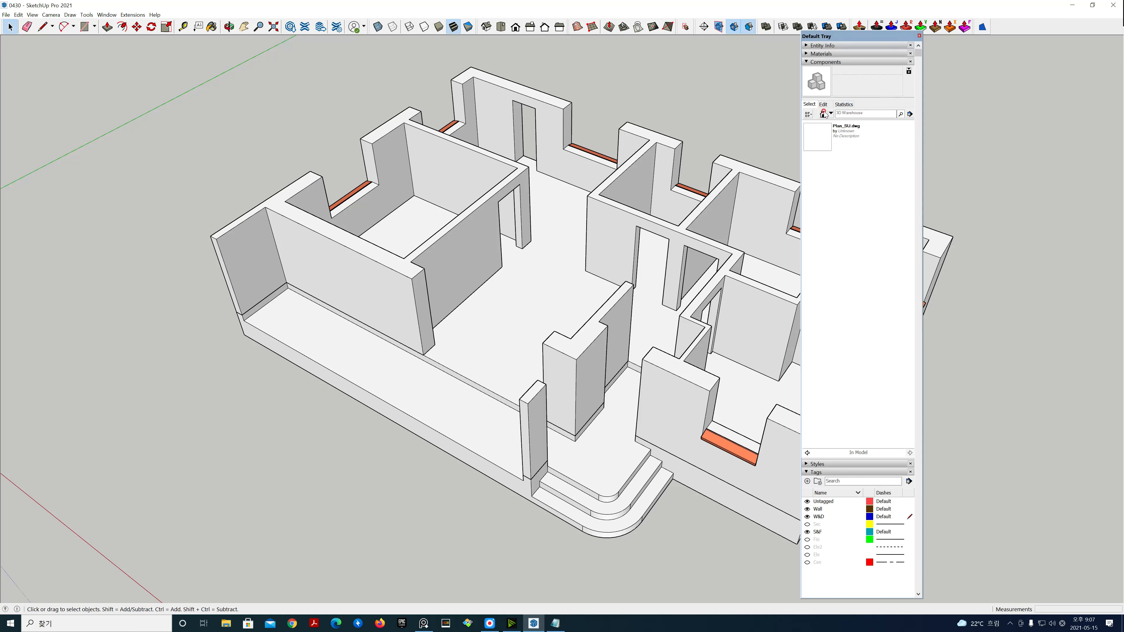
Load the 창호Component folder from 10주차 as the local component collection and dock the tray again.
{"action": "left_click", "coordinate": [910, 114]}
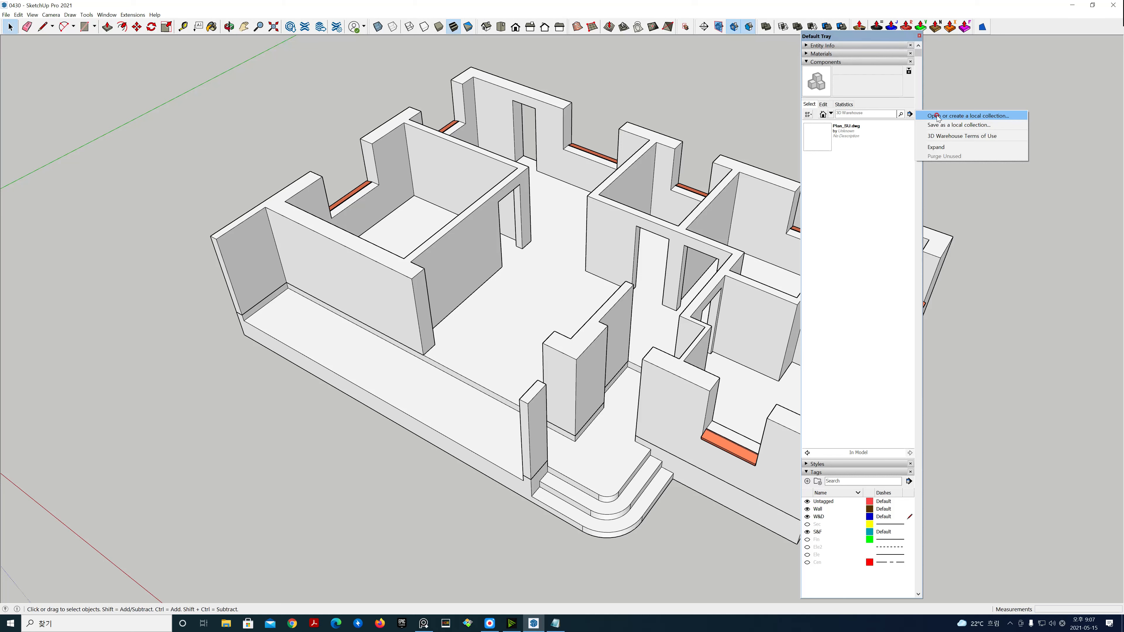
{"action": "left_click", "coordinate": [967, 116]}
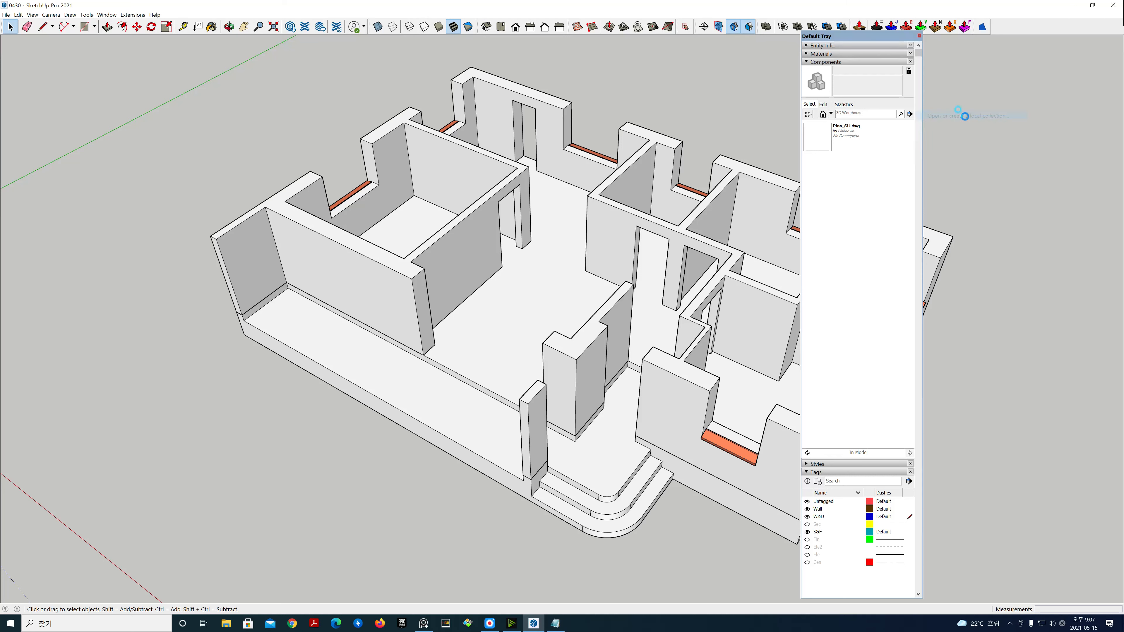
{"action": "left_click_drag", "start_coordinate": [925, 50], "coordinate": [814, 62]}
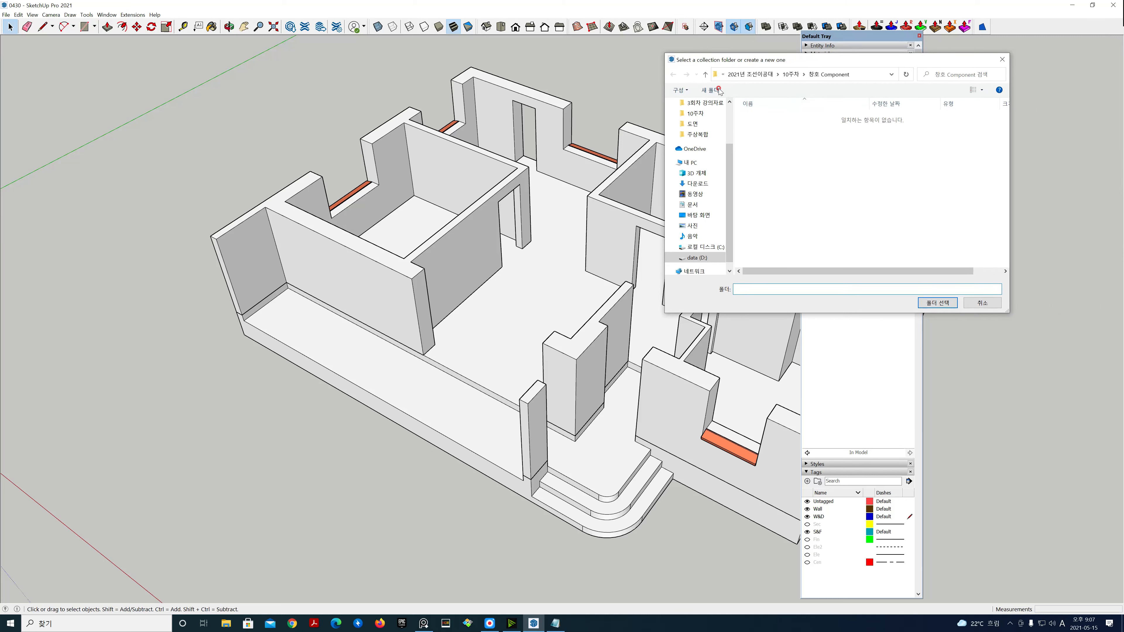
{"action": "left_click", "coordinate": [705, 75]}
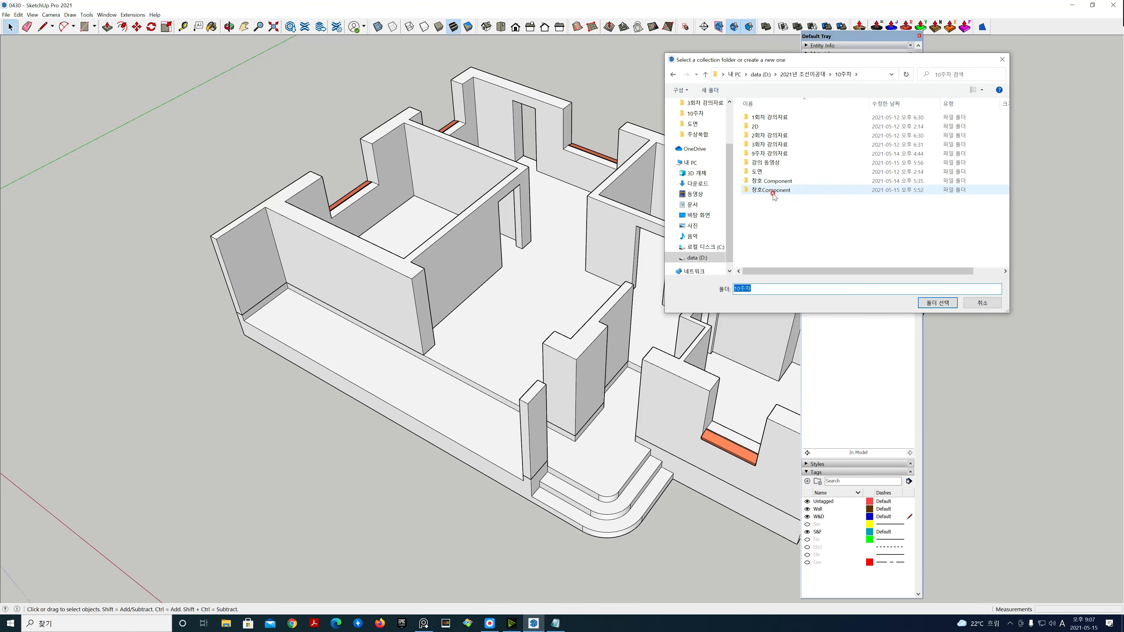
{"action": "left_click", "coordinate": [771, 189]}
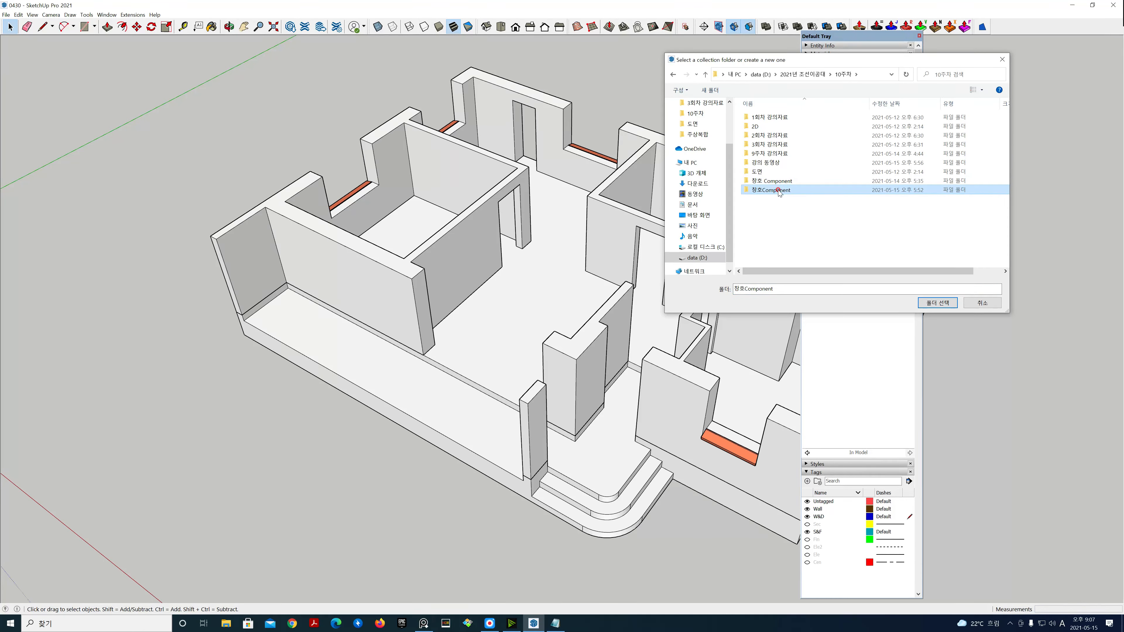
{"action": "left_click", "coordinate": [938, 303]}
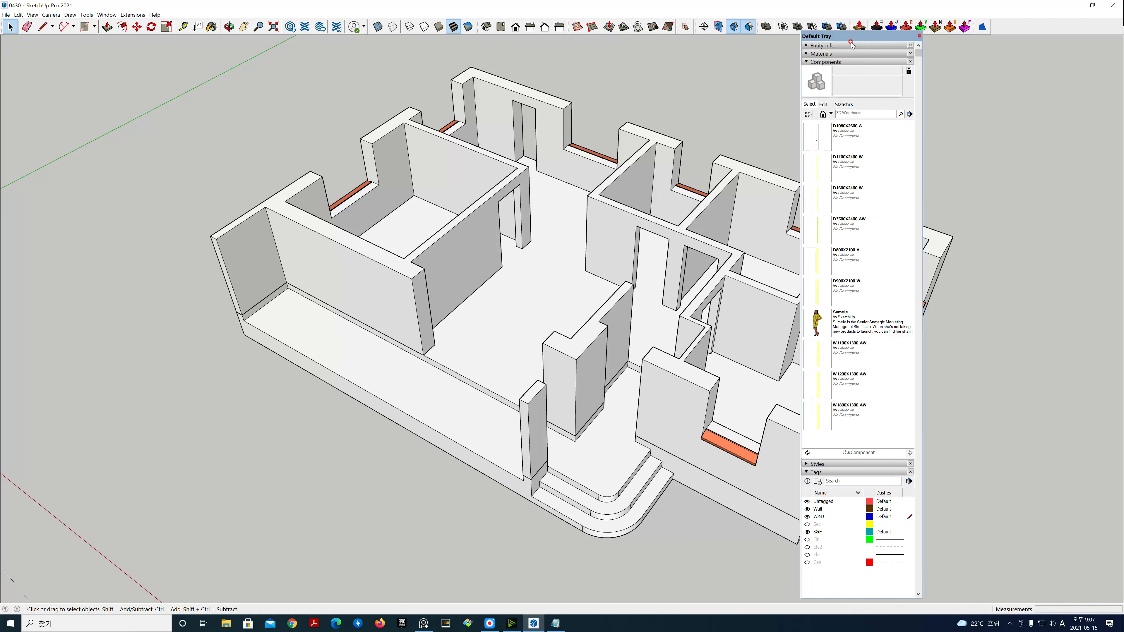
{"action": "mouse_move", "coordinate": [854, 38]}
{"action": "left_mouse_down"}
{"action": "mouse_move", "coordinate": [1011, 47]}
{"action": "mouse_move", "coordinate": [997, 42]}
{"action": "mouse_move", "coordinate": [1010, 221]}
{"action": "mouse_move", "coordinate": [1067, 319]}
{"action": "mouse_move", "coordinate": [1071, 353]}
{"action": "mouse_move", "coordinate": [1115, 321]}
{"action": "left_mouse_up"}
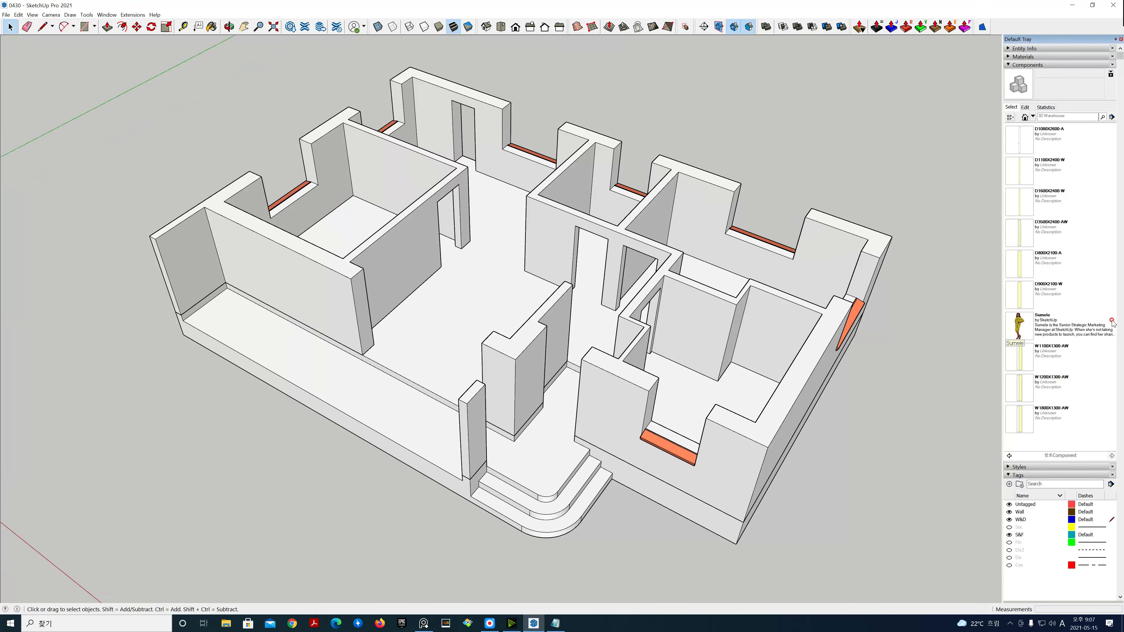
{"action": "middle_click_drag", "start_coordinate": [723, 275], "coordinate": [735, 268]}
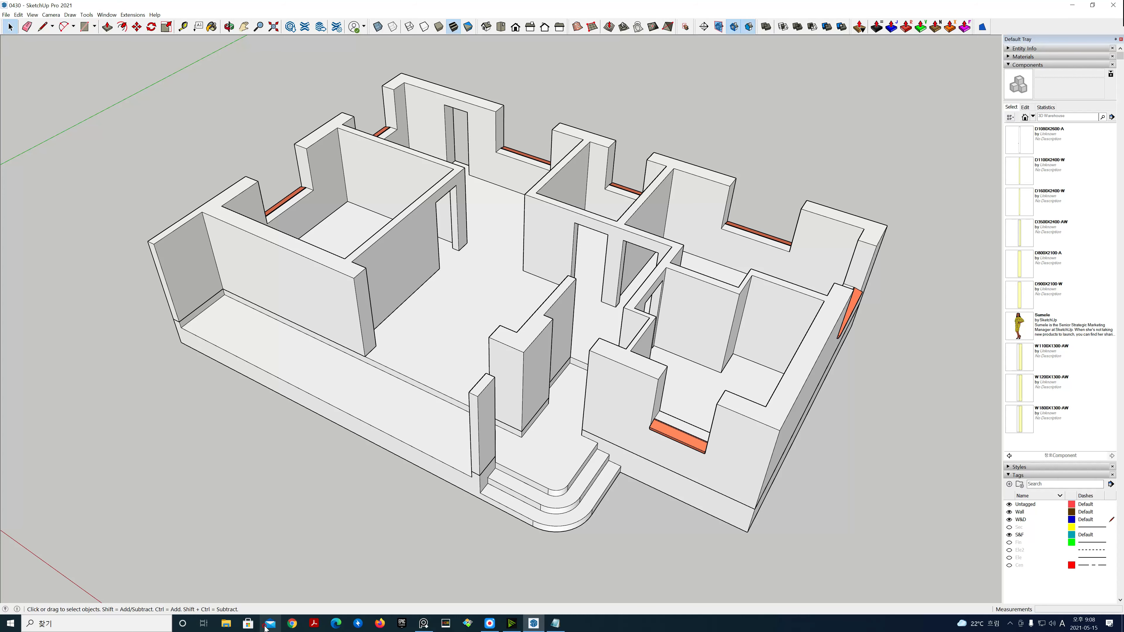
Switch to File Explorer and open the folder data (D:) > 2021년 조선이공대 > 10주차 > 3회차 강의자료.
{"action": "left_click", "coordinate": [228, 626]}
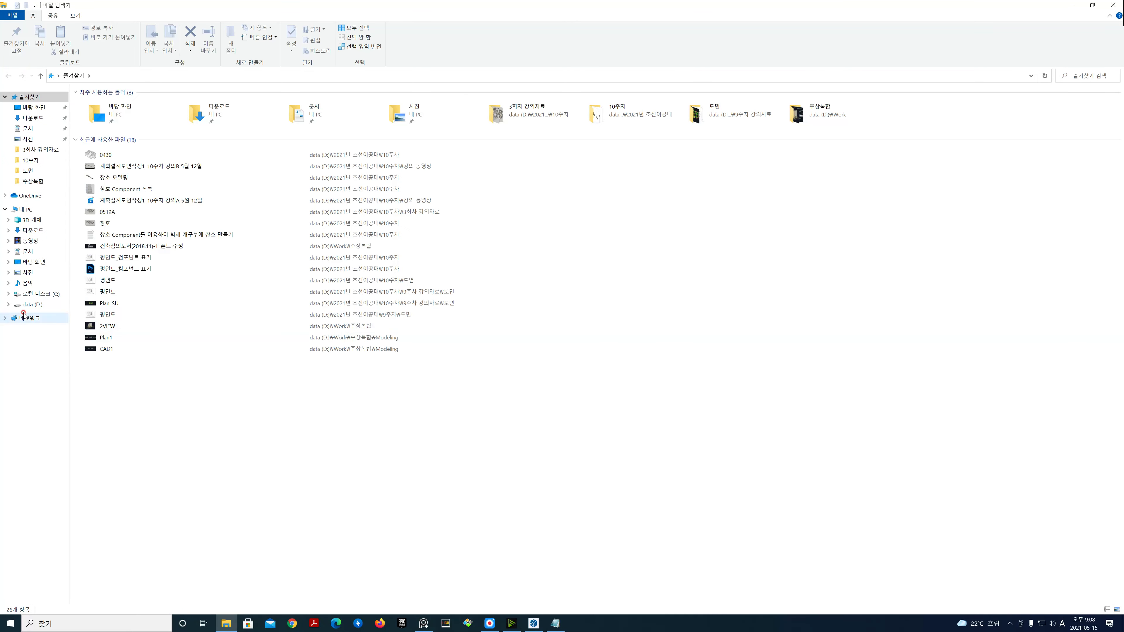
{"action": "left_click", "coordinate": [27, 305]}
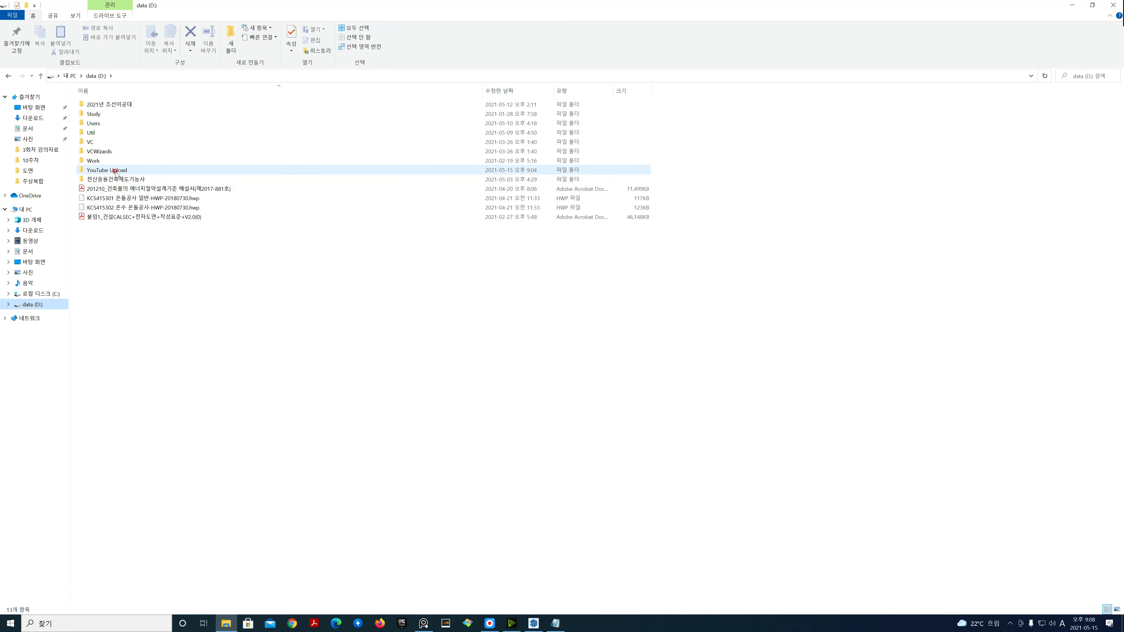
{"action": "double_click", "coordinate": [135, 105]}
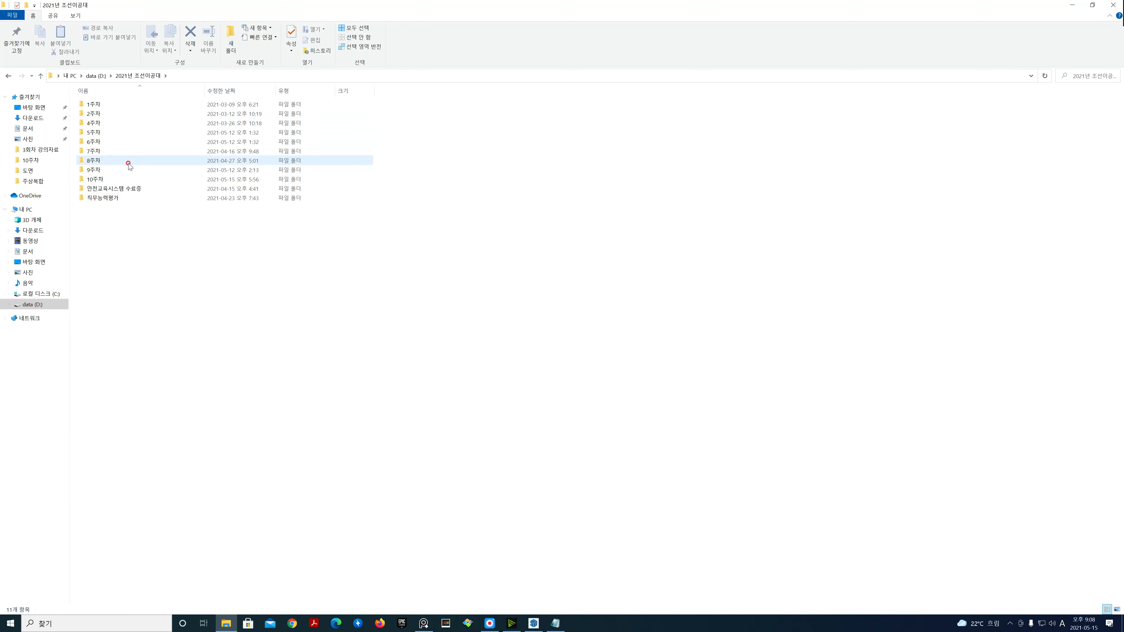
{"action": "double_click", "coordinate": [129, 180]}
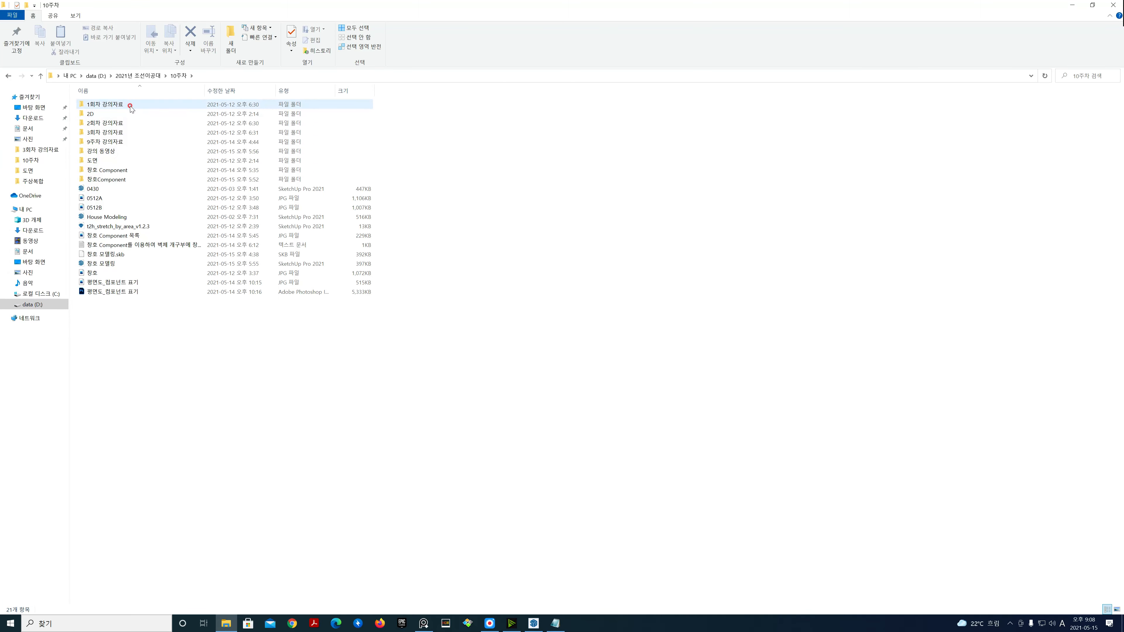
{"action": "double_click", "coordinate": [136, 132]}
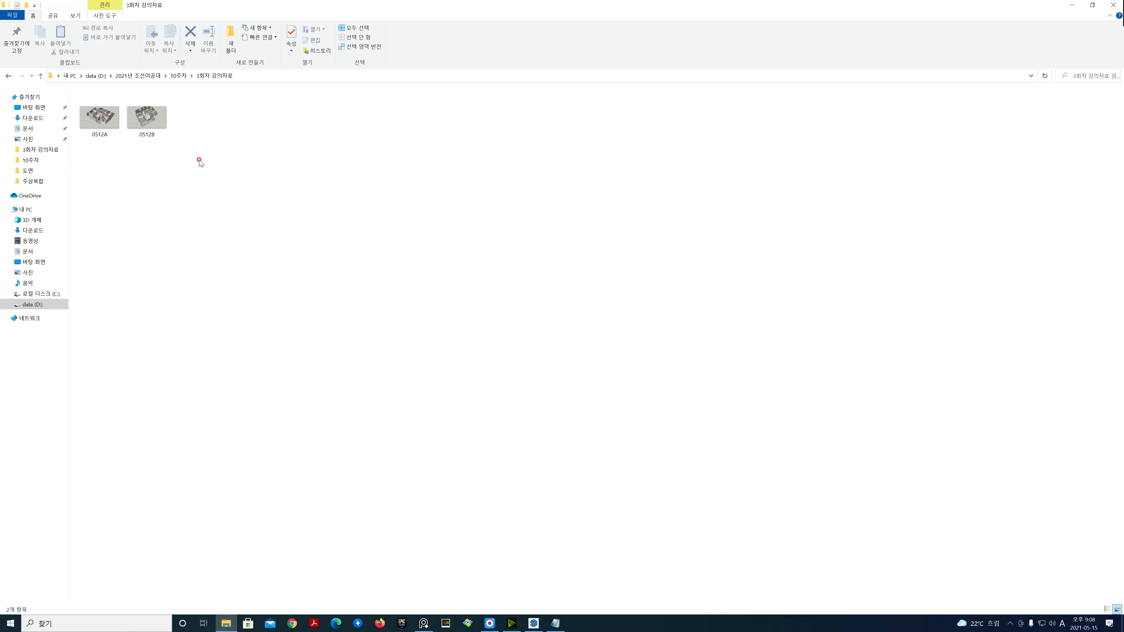
Open the reference image 0512A and fit its viewer to half of the screen.
{"action": "left_click_drag", "start_coordinate": [182, 156], "coordinate": [104, 119]}
{"action": "left_click", "coordinate": [113, 155]}
{"action": "double_click", "coordinate": [100, 117]}
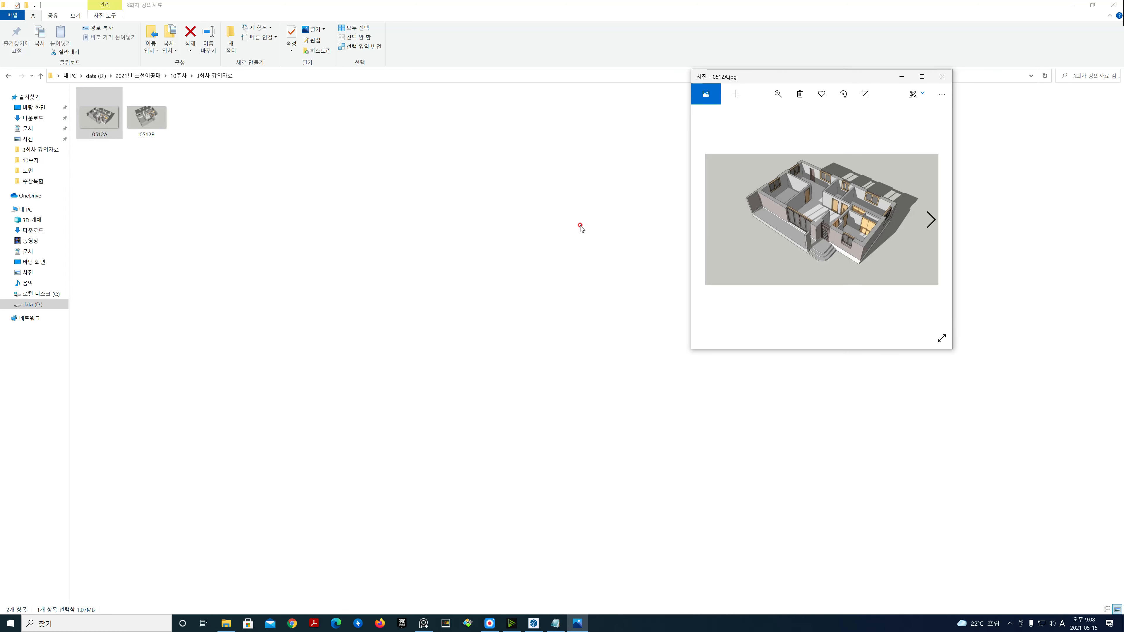
{"action": "left_click", "coordinate": [922, 77]}
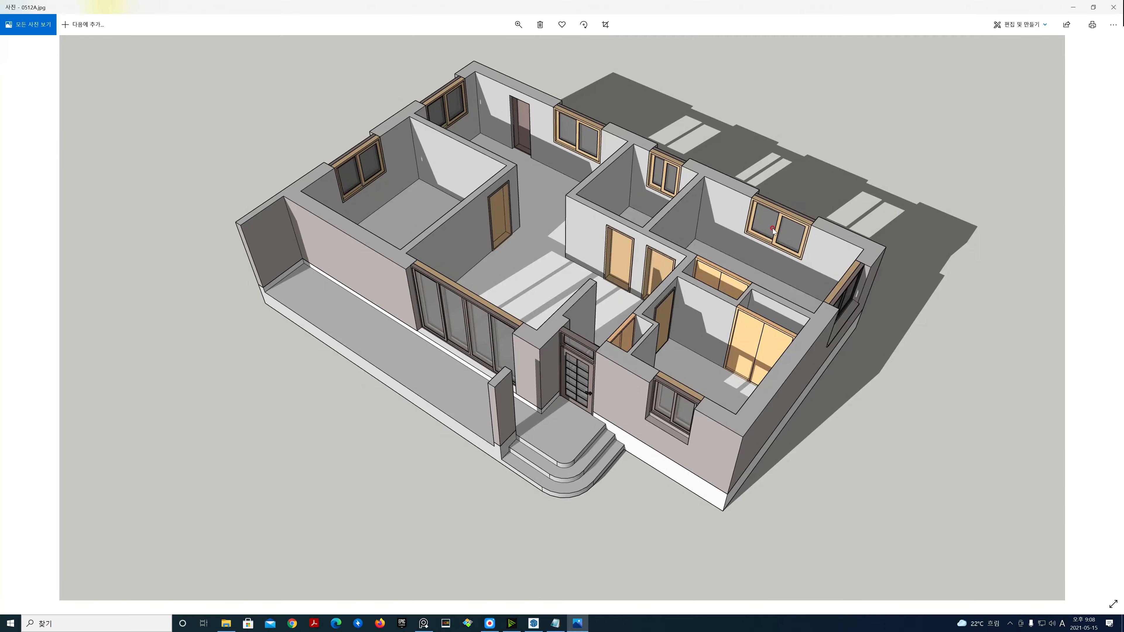
{"action": "key", "text": "super+Right"}
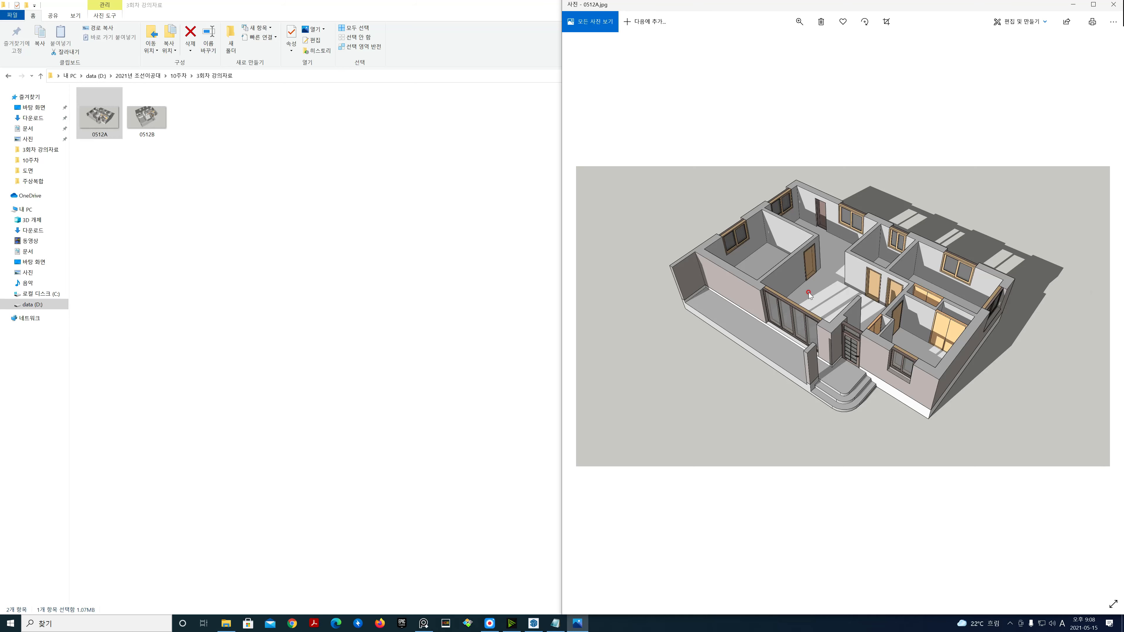
Examine the doors and windows in reference images 0512B and 0512A alongside the pinned list of component names.
{"action": "left_click", "coordinate": [1092, 320]}
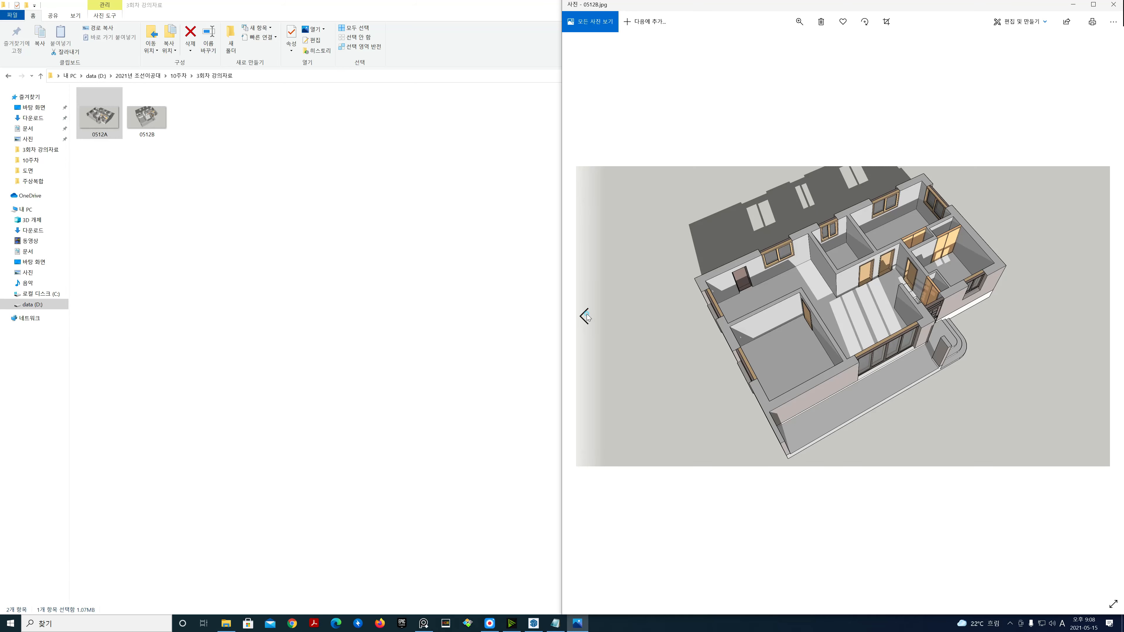
{"action": "left_click", "coordinate": [592, 315]}
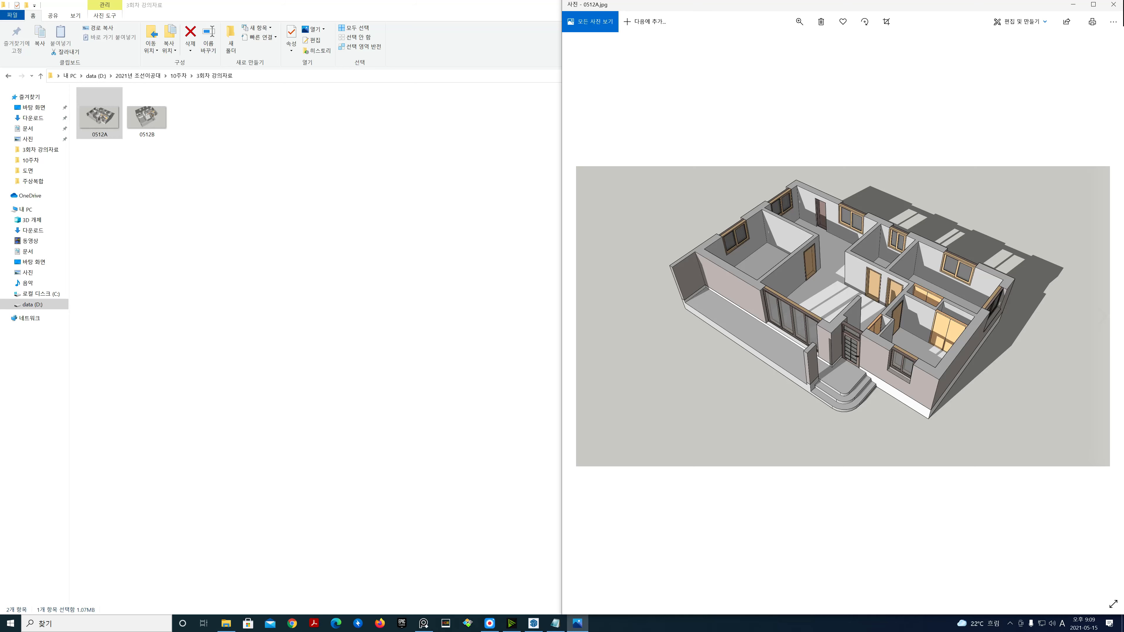
{"action": "right_click_drag", "start_coordinate": [1123, 195], "coordinate": [548, 186]}
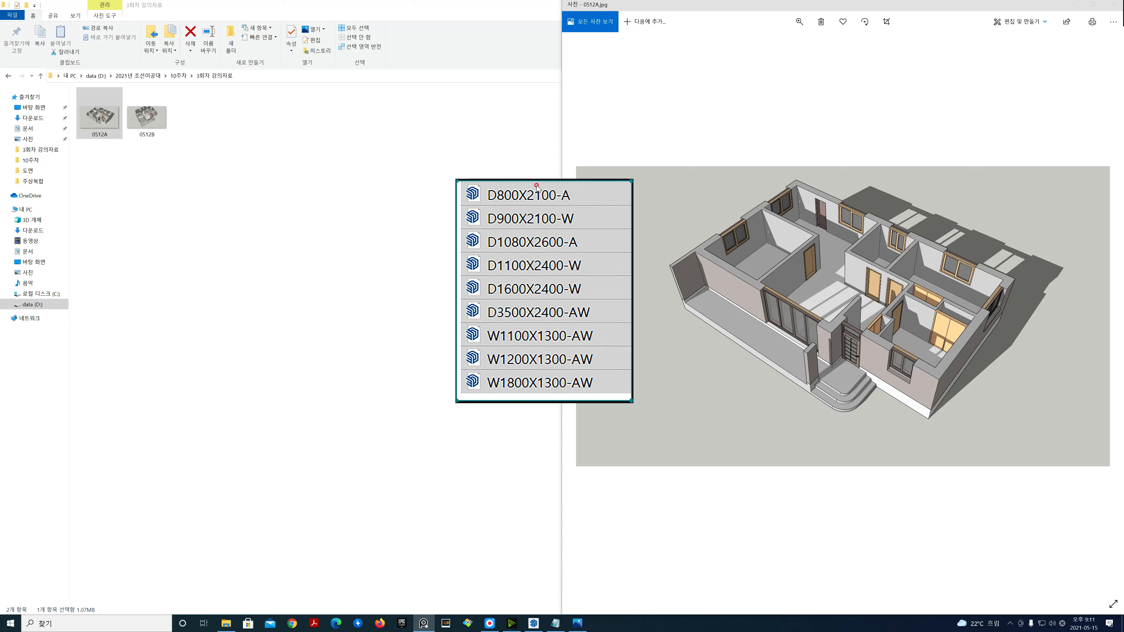
{"action": "left_click_drag", "start_coordinate": [536, 186], "coordinate": [534, 200]}
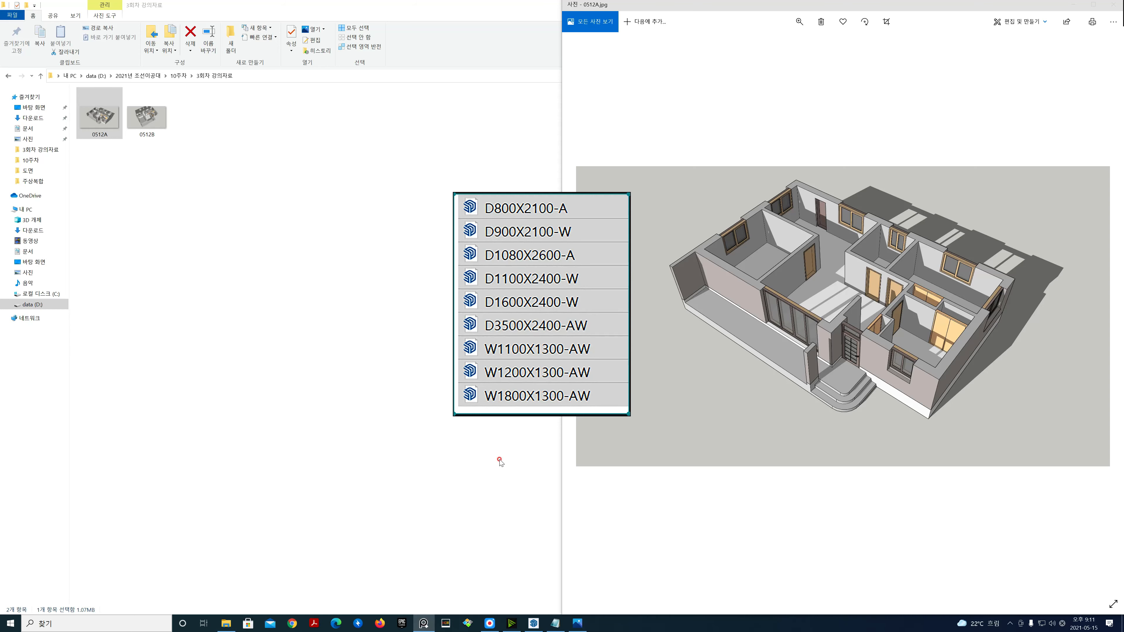
Switch to SketchUp and move the pinned list of component names clear of the house model.
{"action": "left_click", "coordinate": [534, 624]}
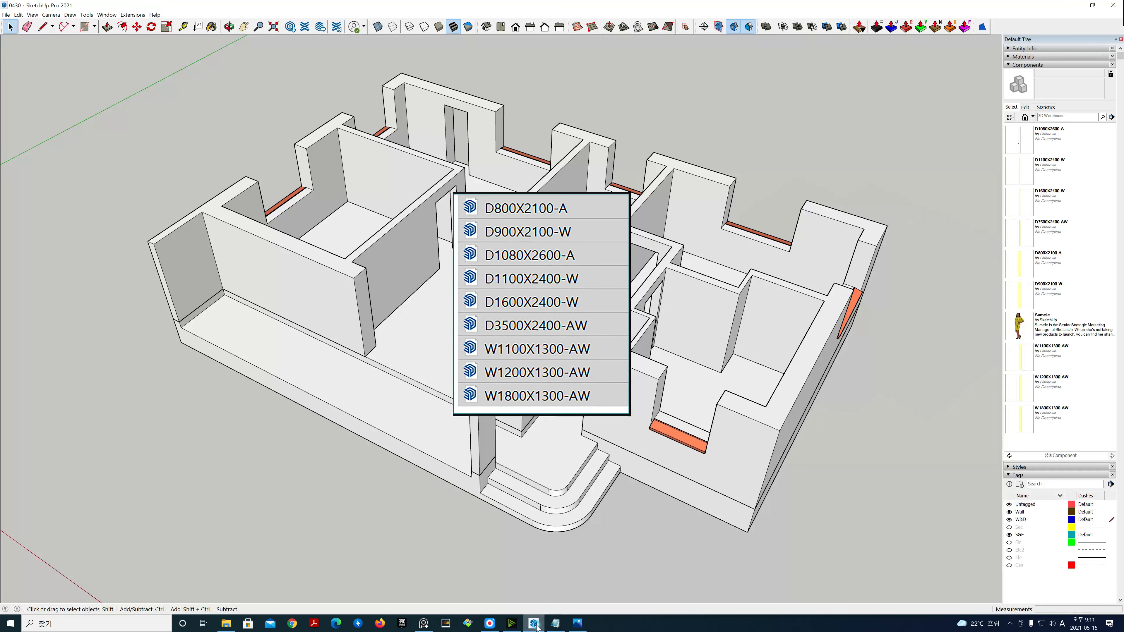
{"action": "left_click_drag", "start_coordinate": [521, 199], "coordinate": [944, 181]}
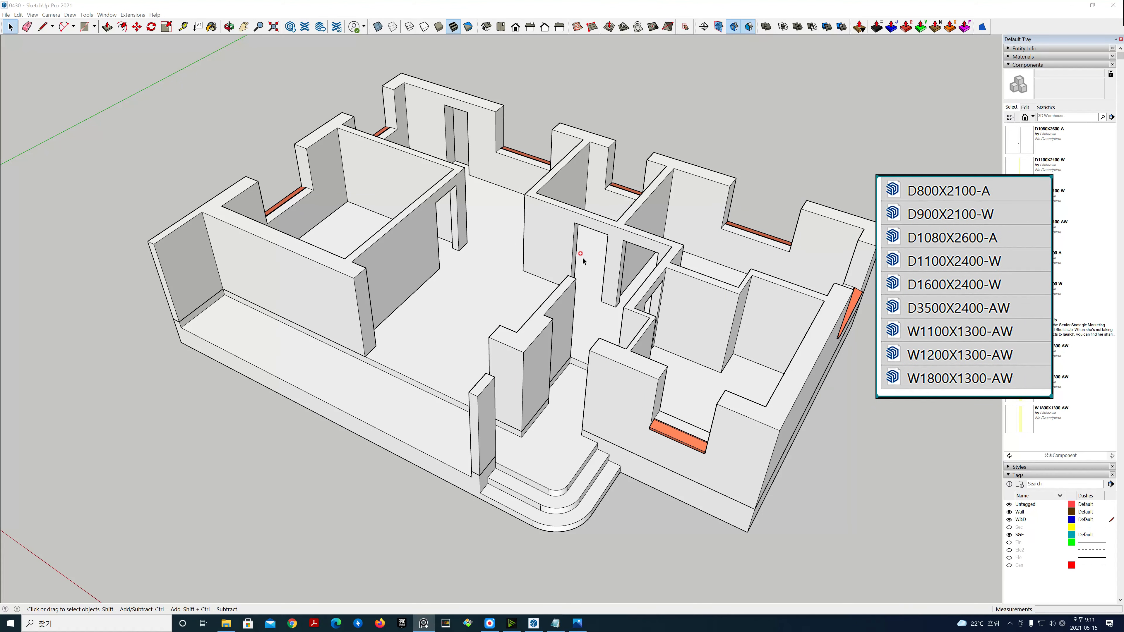
{"action": "middle_click_drag", "start_coordinate": [582, 257], "coordinate": [499, 266], "text": "shift"}
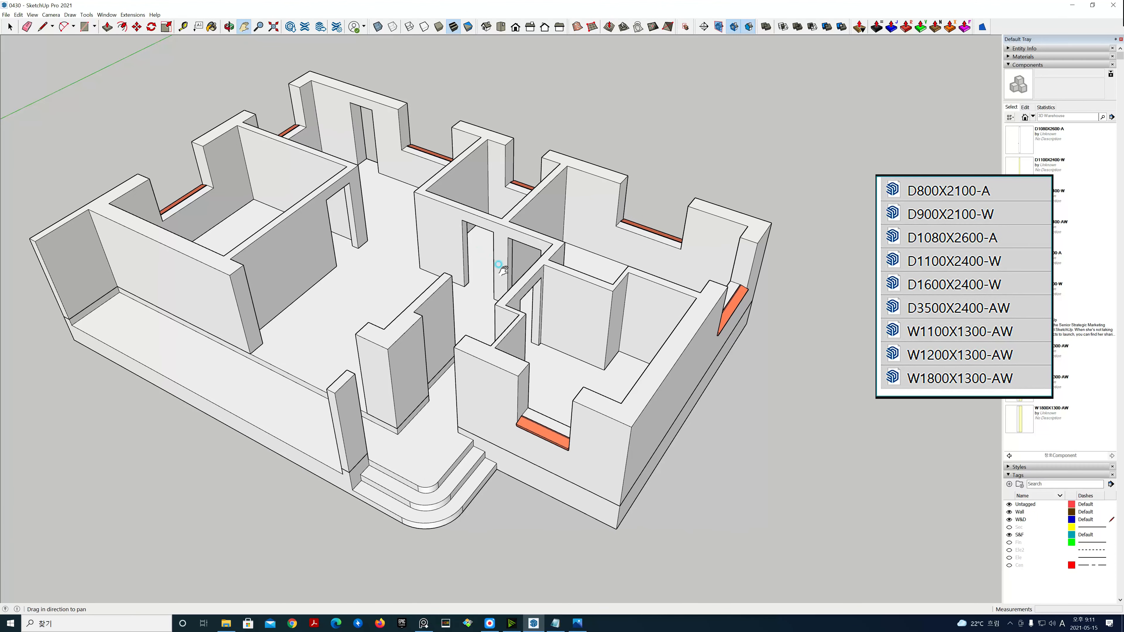
Measure the widths of the front window opening beside the entrance steps and the wide living room opening.
{"action": "key", "text": "t"}
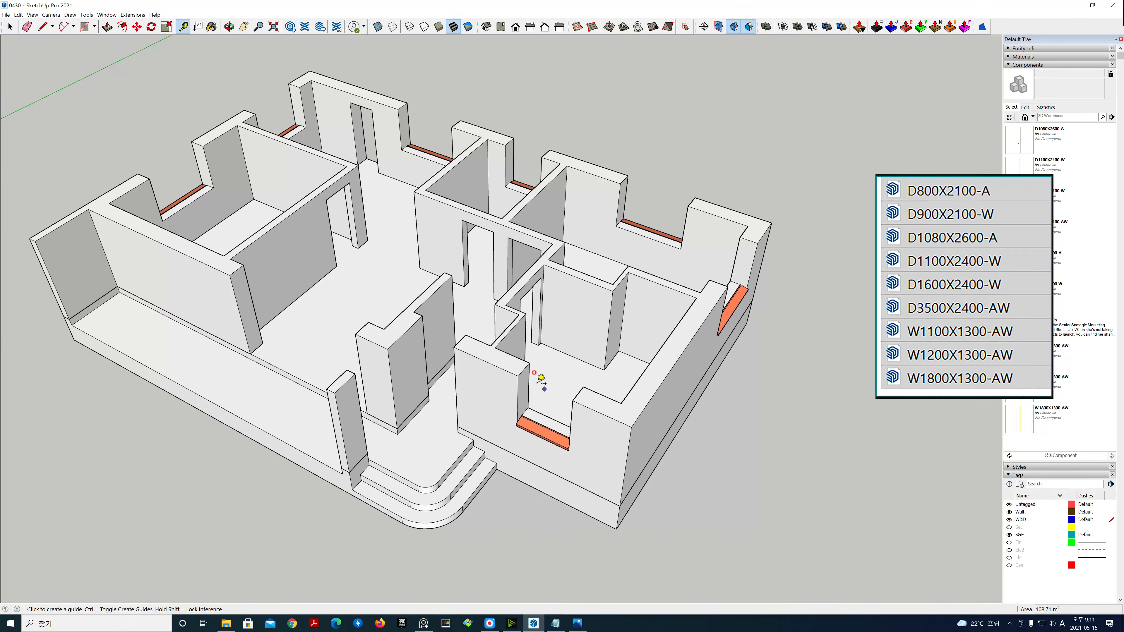
{"action": "left_click", "coordinate": [518, 375]}
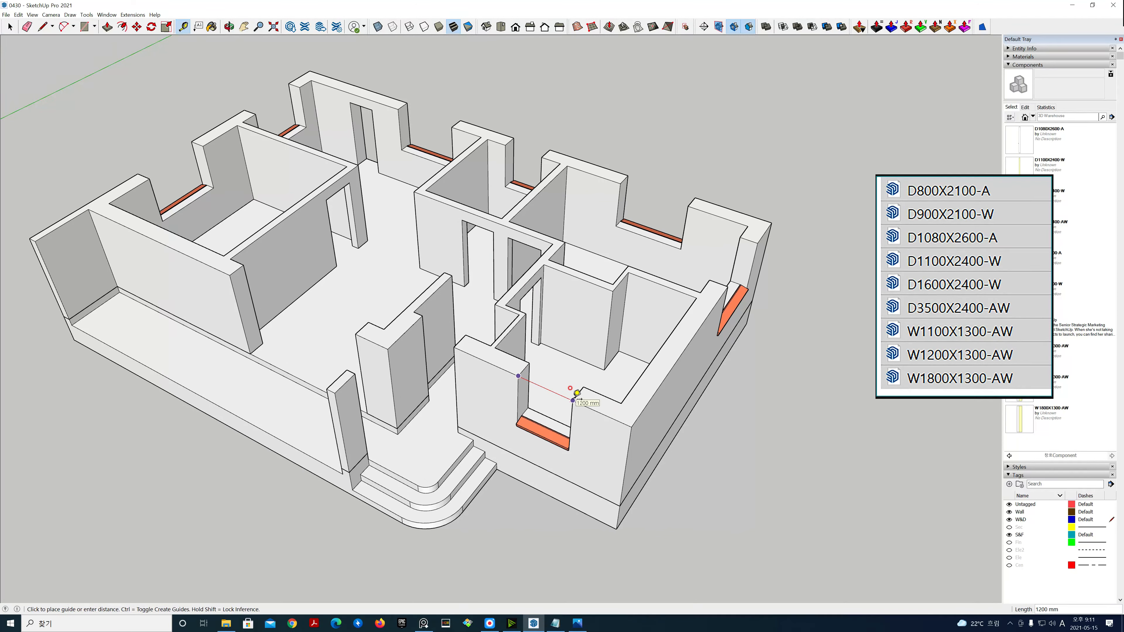
{"action": "key", "text": "Escape"}
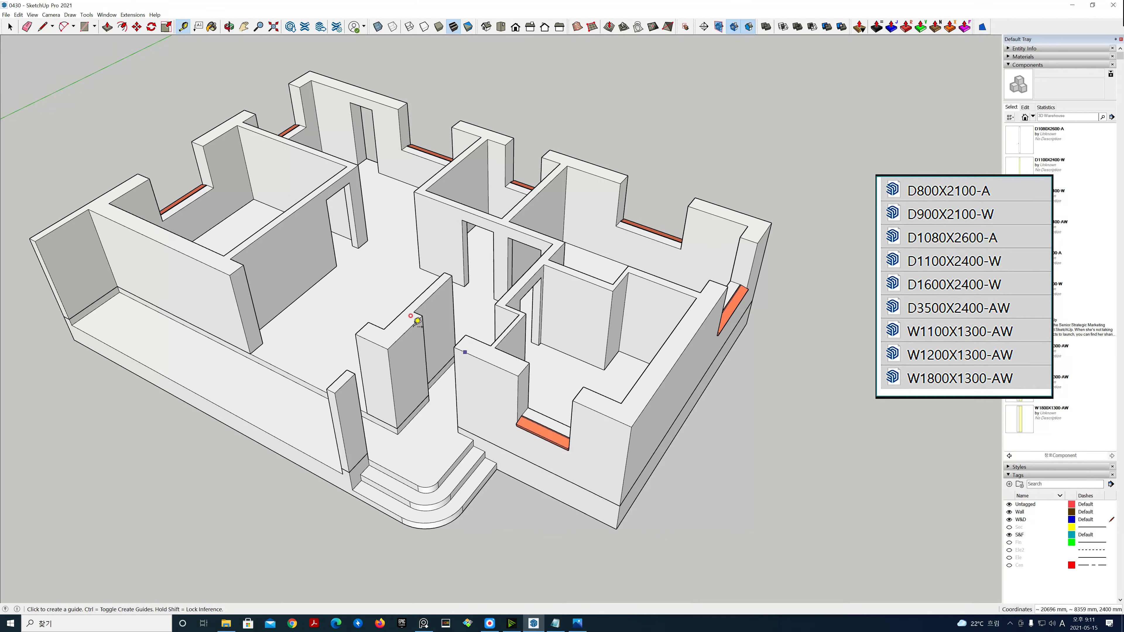
{"action": "left_click", "coordinate": [230, 275]}
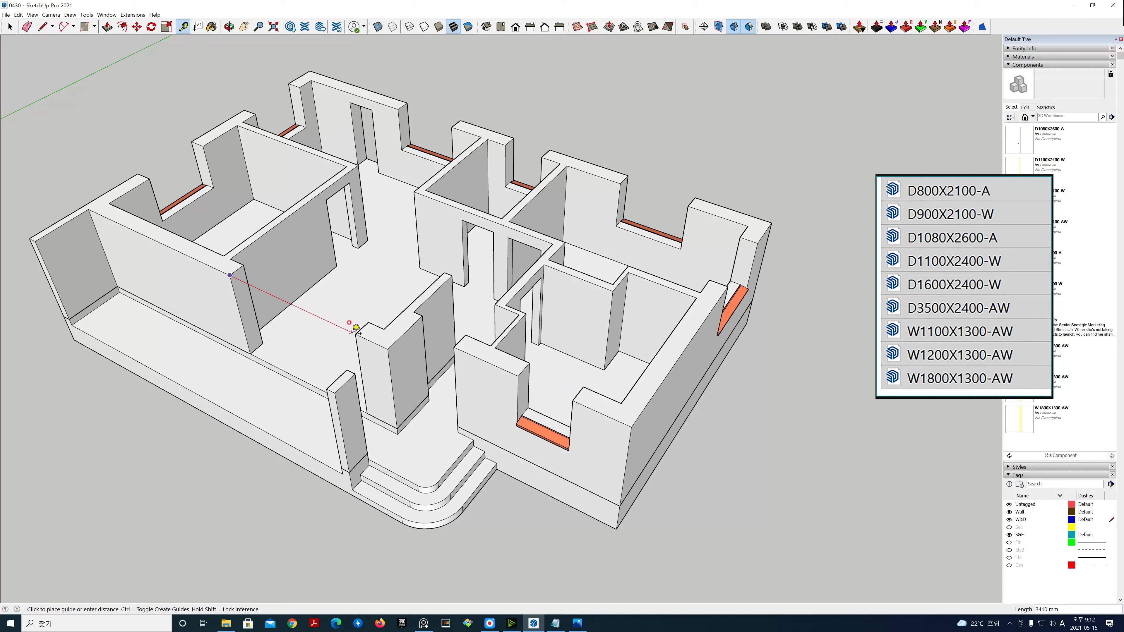
{"action": "key", "text": "Escape"}
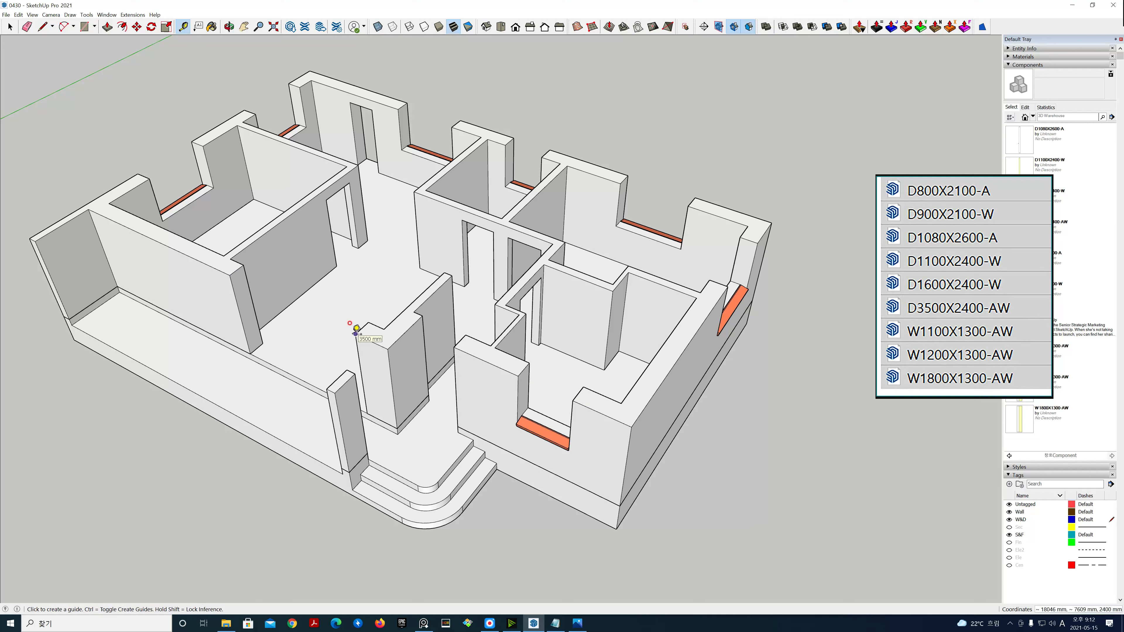
Measure the widths of the window openings along the house's side and rear walls.
{"action": "left_click", "coordinate": [138, 173]}
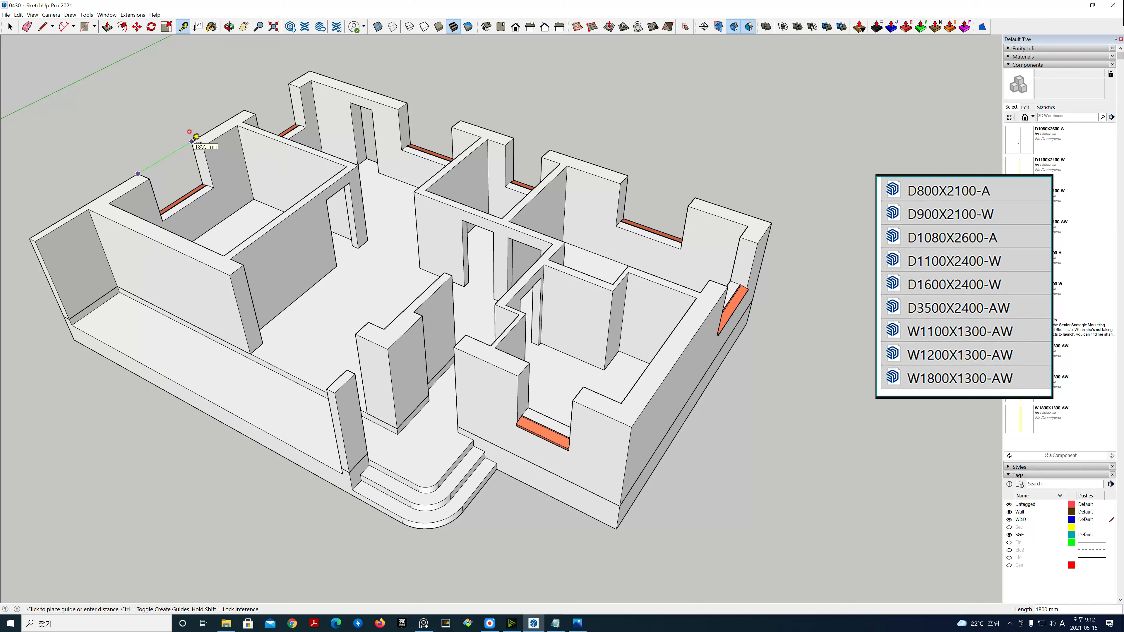
{"action": "key", "text": "Escape"}
{"action": "left_click", "coordinate": [244, 109]}
{"action": "key", "text": "Escape"}
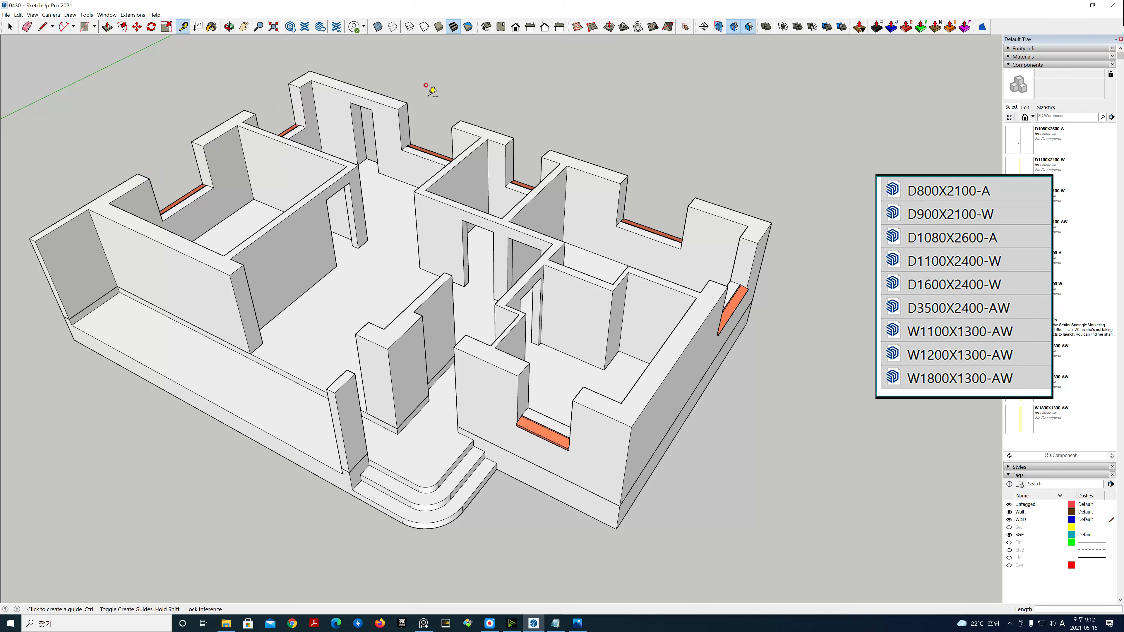
{"action": "left_click", "coordinate": [406, 103]}
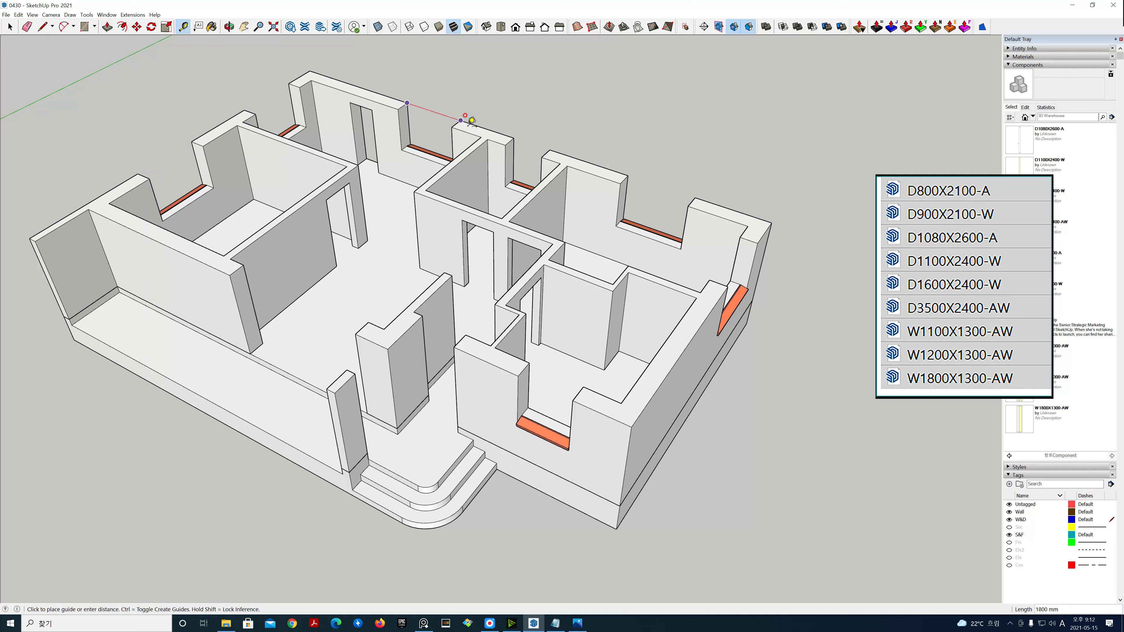
{"action": "key", "text": "Escape"}
{"action": "left_click", "coordinate": [514, 138]}
{"action": "key", "text": "Escape"}
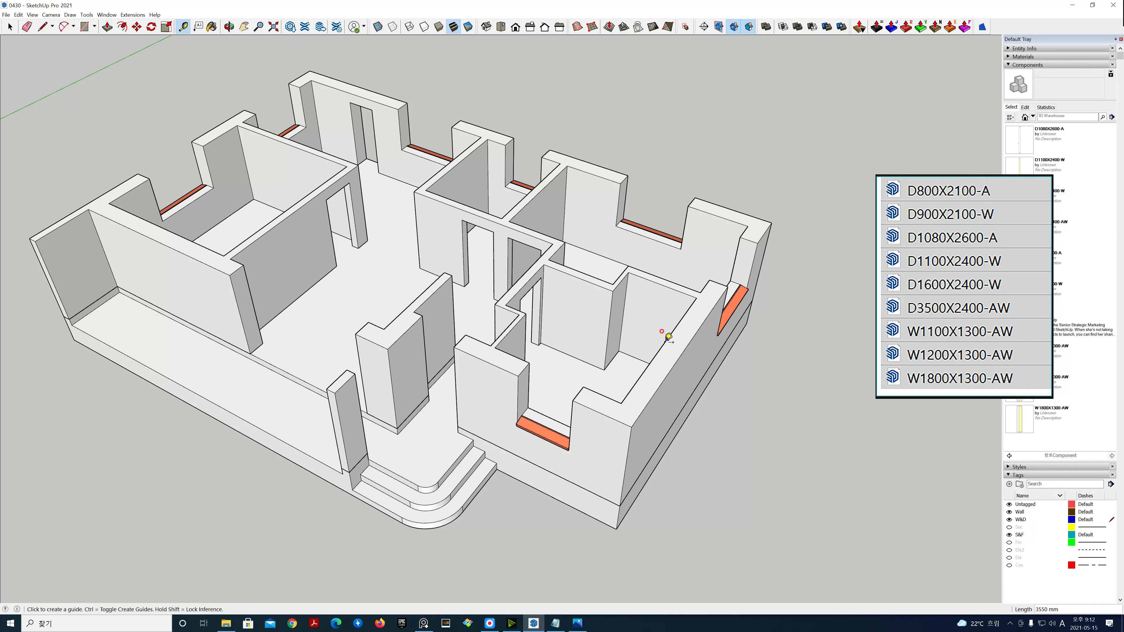
{"action": "scroll", "coordinate": [710, 416], "scroll_direction": "down", "scroll_amount": 1}
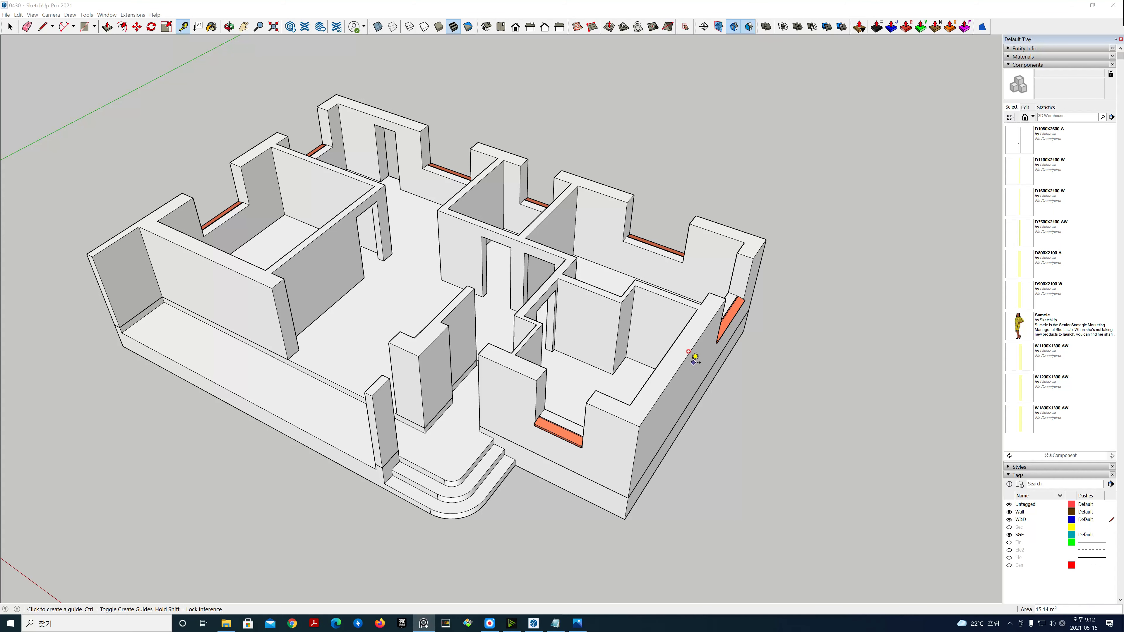
Collapse the component browser and select the W&D tag, with the pinned component list shown beside the model.
{"action": "left_click", "coordinate": [1009, 65]}
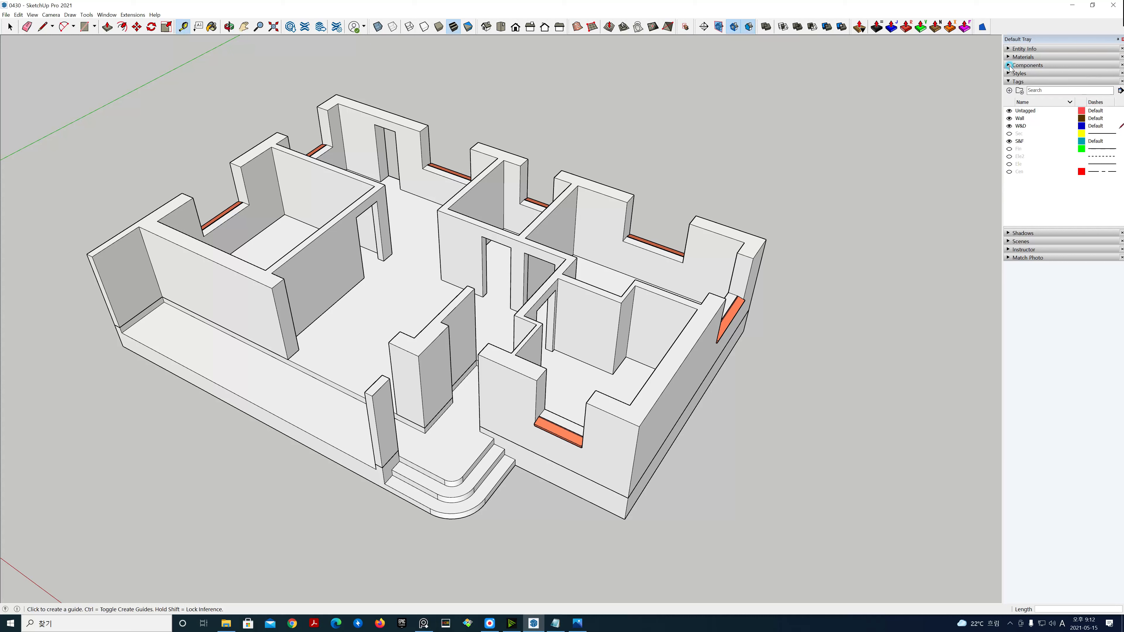
{"action": "left_click", "coordinate": [1019, 128]}
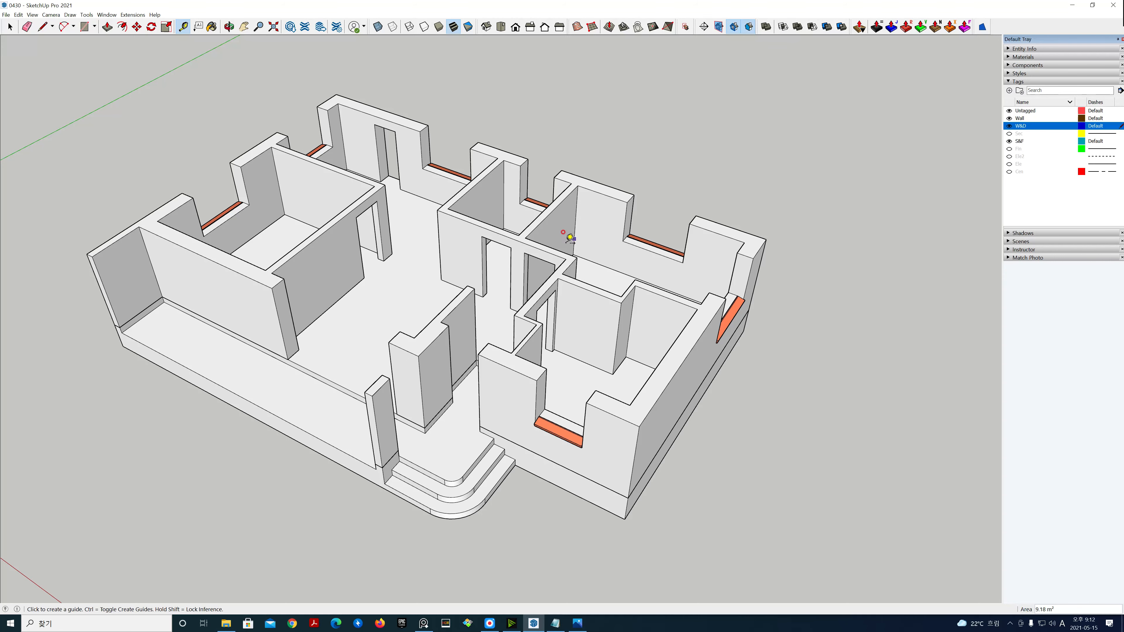
{"action": "key", "text": "h"}
{"action": "left_click_drag", "start_coordinate": [533, 250], "coordinate": [582, 252]}
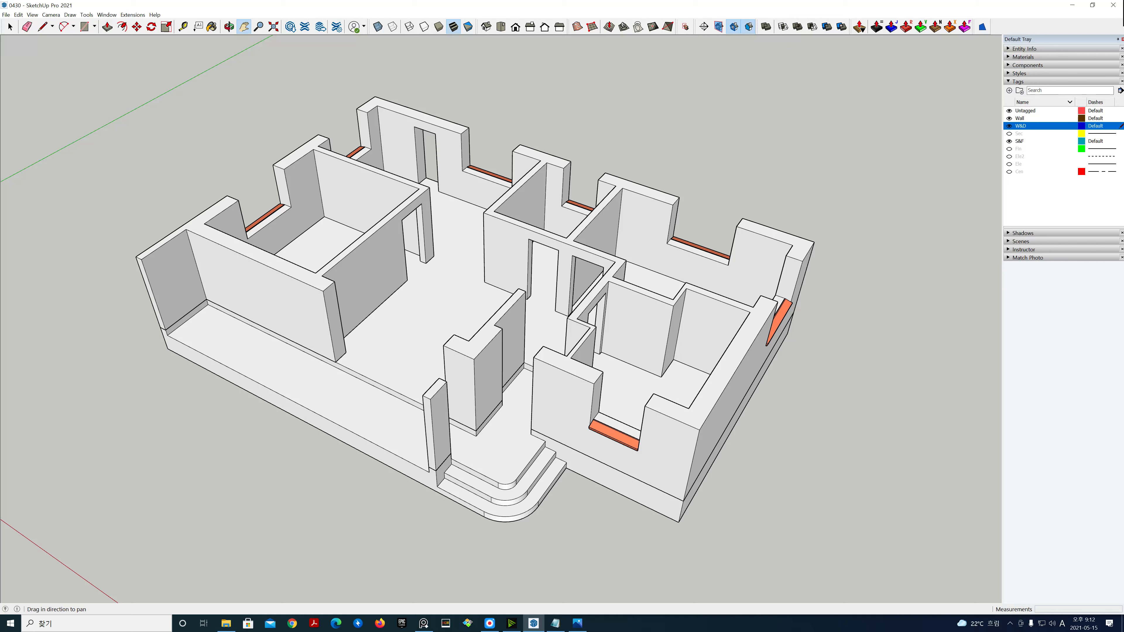
{"action": "right_click_drag", "start_coordinate": [1123, 189], "coordinate": [1043, 190]}
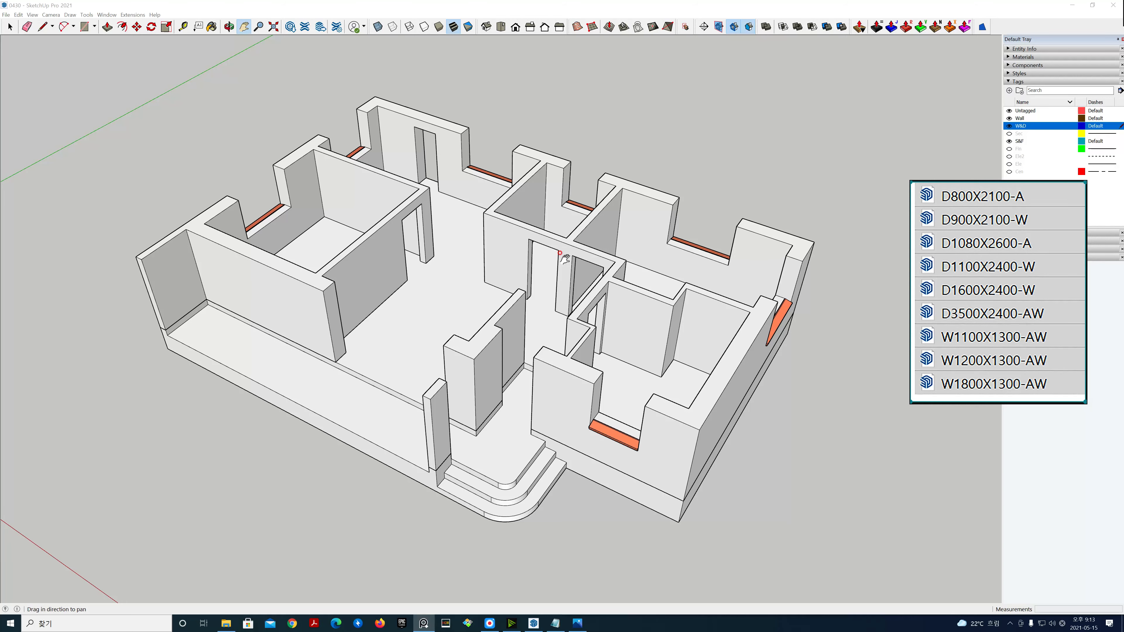
{"action": "middle_click_drag", "start_coordinate": [683, 310], "coordinate": [635, 319]}
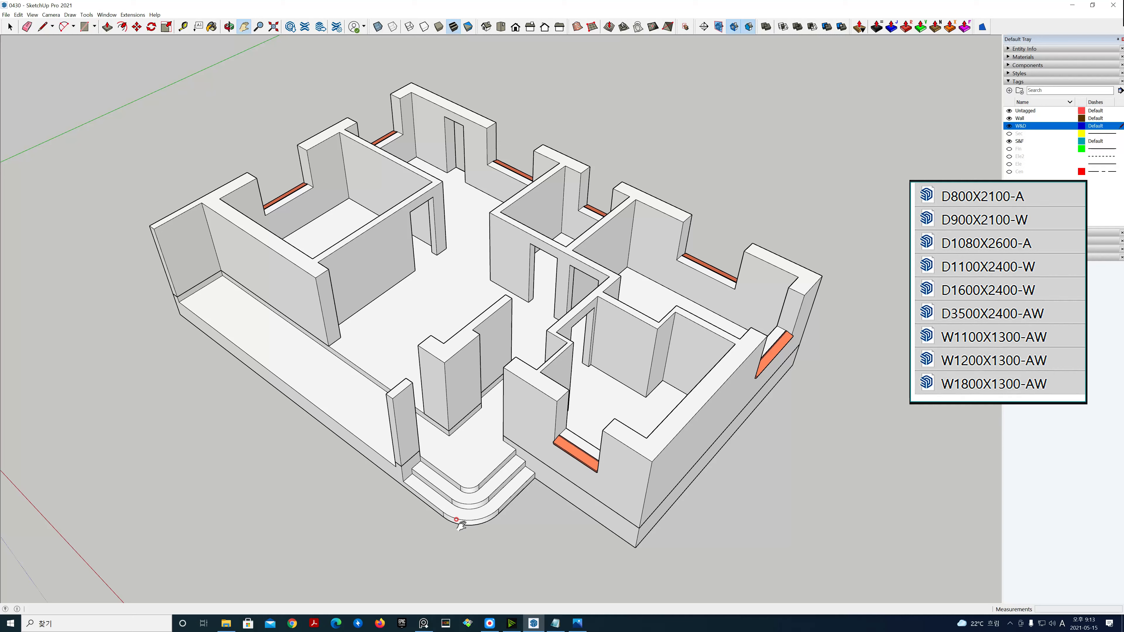
Switch to File Explorer and open the floor plan image 평면도 from 10주차 > 9주차 강의자료 > 도면.
{"action": "left_click", "coordinate": [226, 623]}
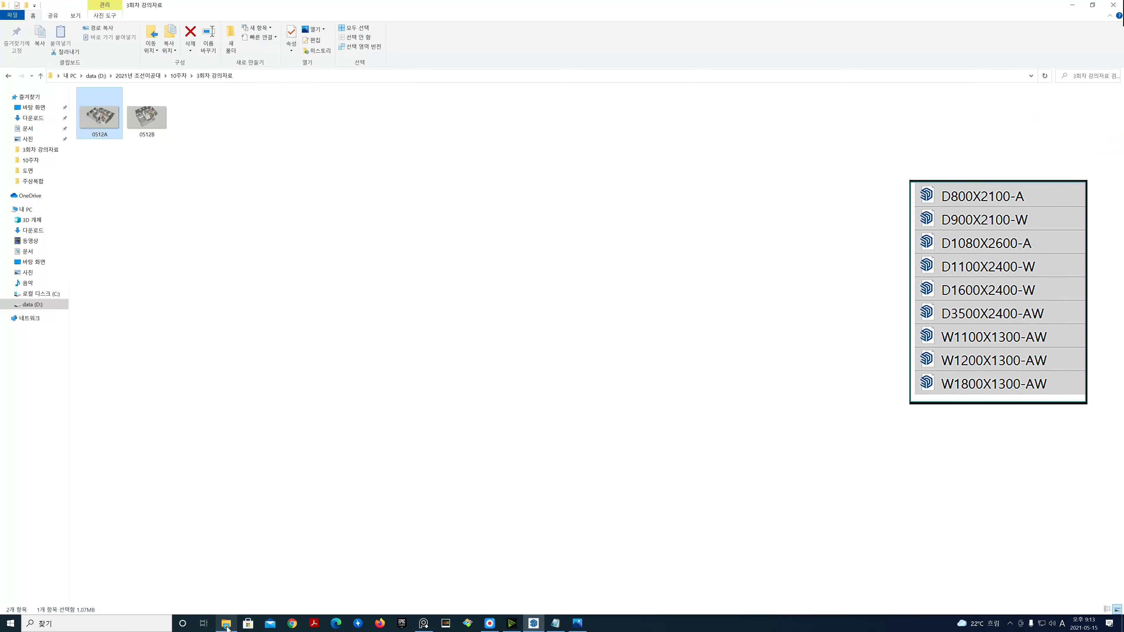
{"action": "left_click", "coordinate": [41, 75]}
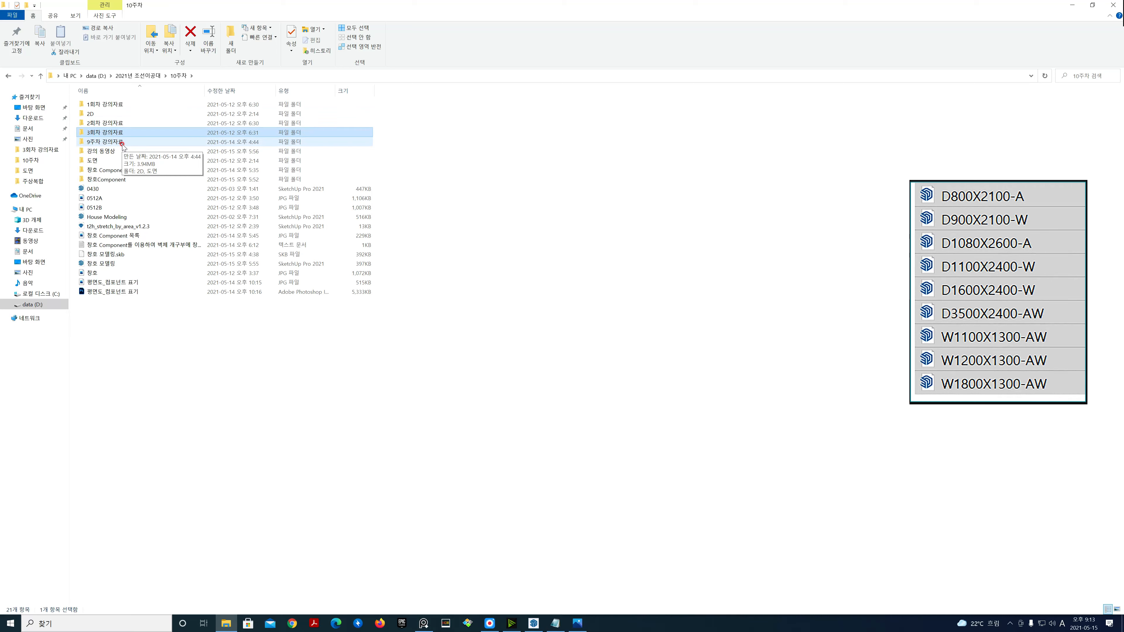
{"action": "double_click", "coordinate": [115, 142]}
{"action": "double_click", "coordinate": [141, 114]}
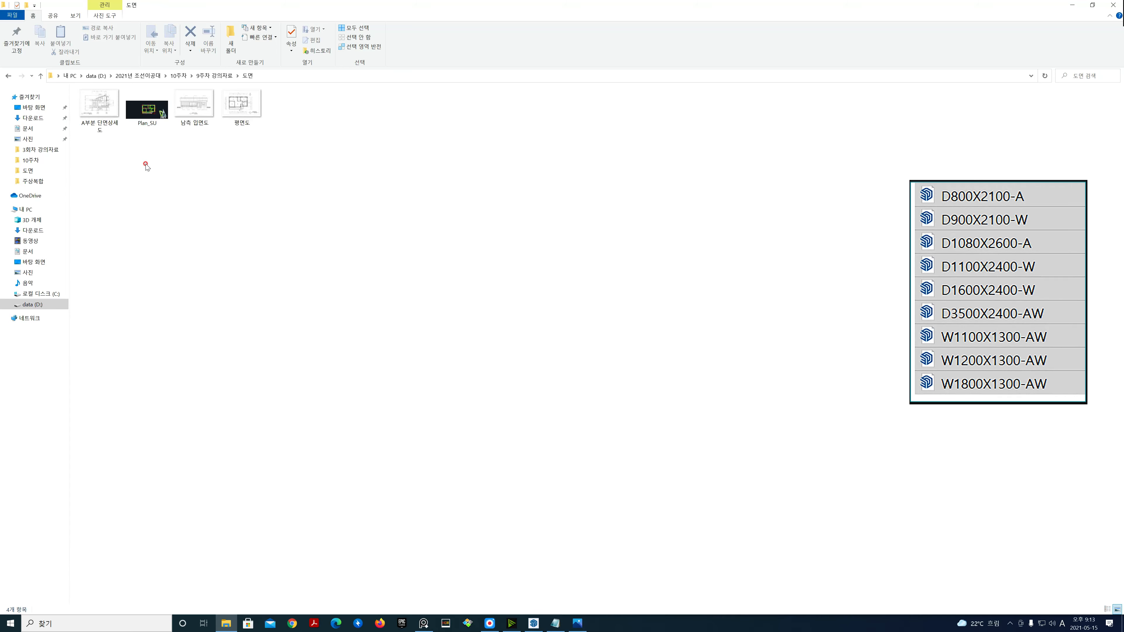
{"action": "left_click", "coordinate": [245, 109]}
{"action": "double_click", "coordinate": [245, 110]}
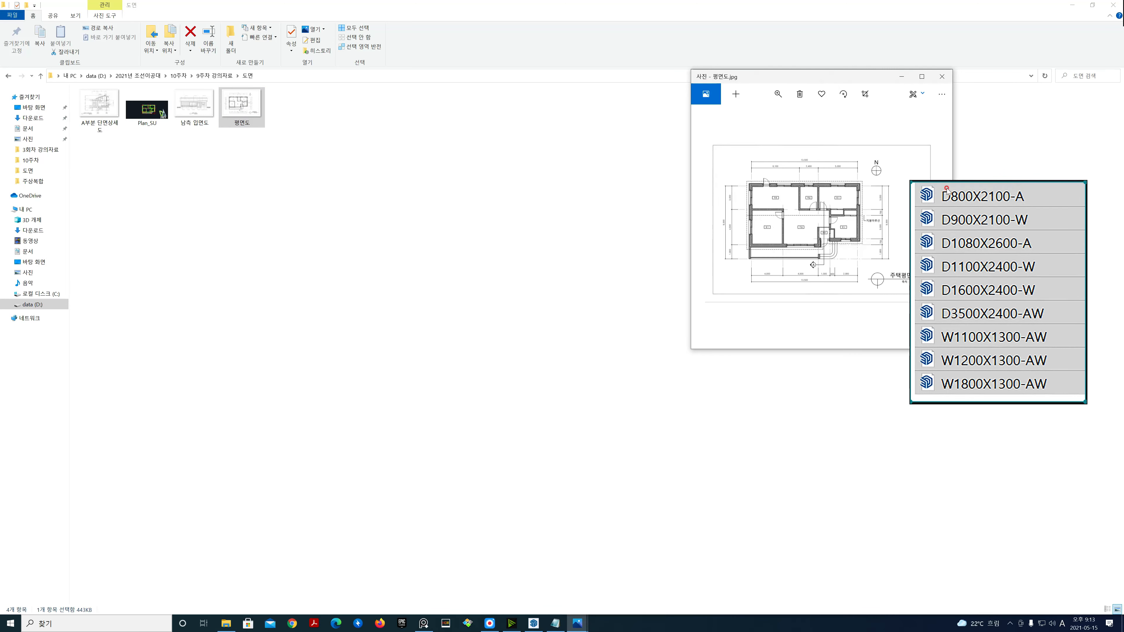
Fit the 평면도 viewer to half of the screen without the pinned list and close File Explorer.
{"action": "right_click_drag", "start_coordinate": [944, 186], "coordinate": [1123, 190]}
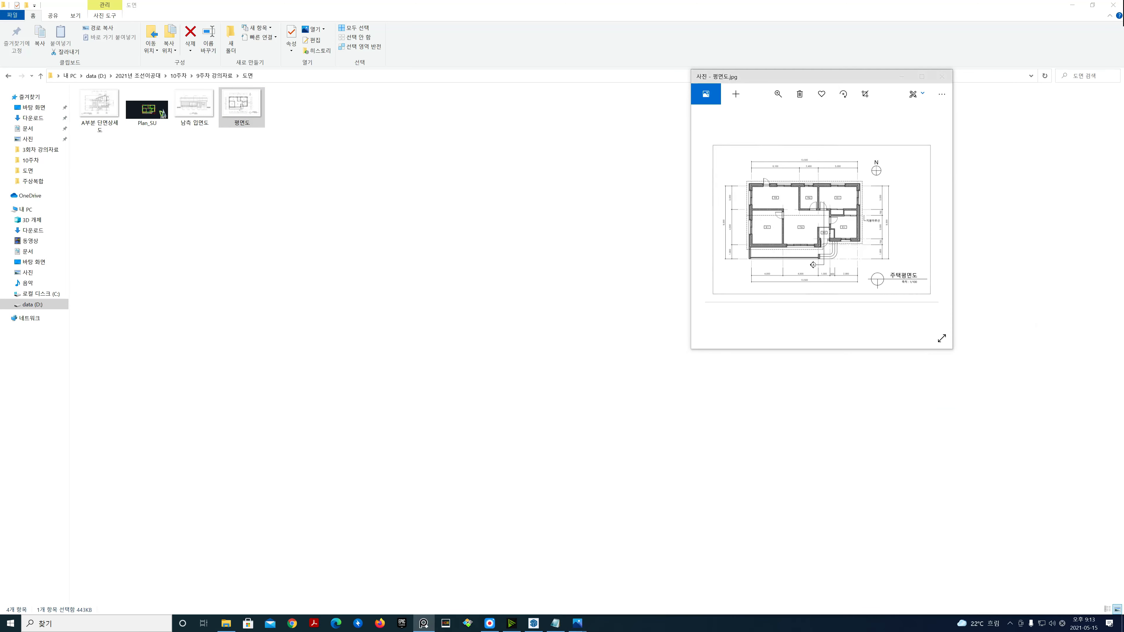
{"action": "left_click", "coordinate": [922, 76]}
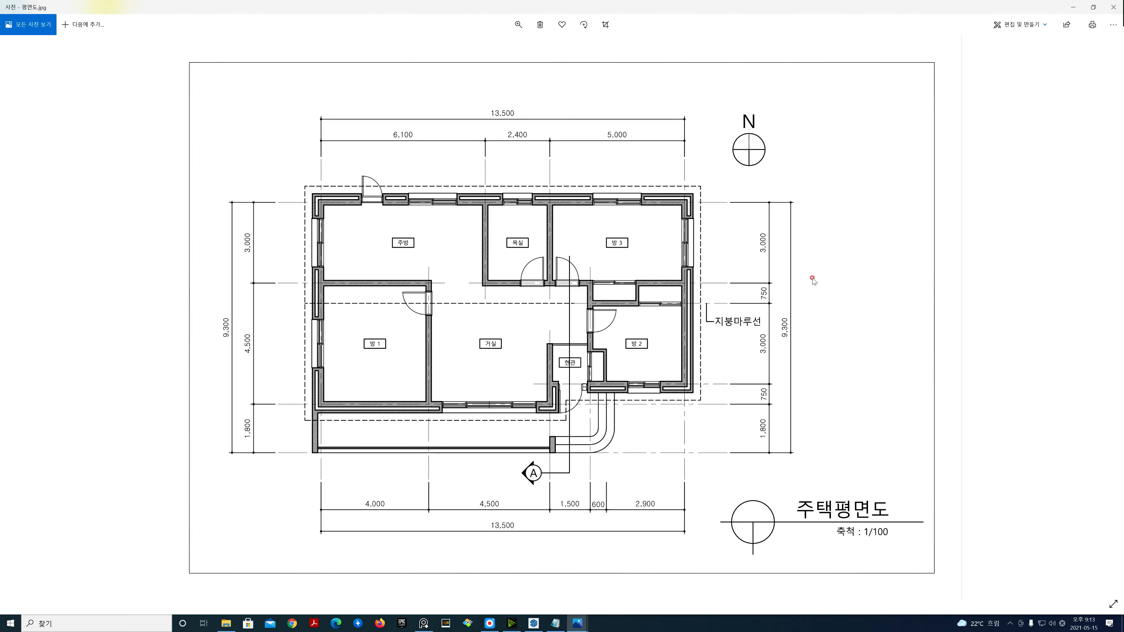
{"action": "key", "text": "super+Right"}
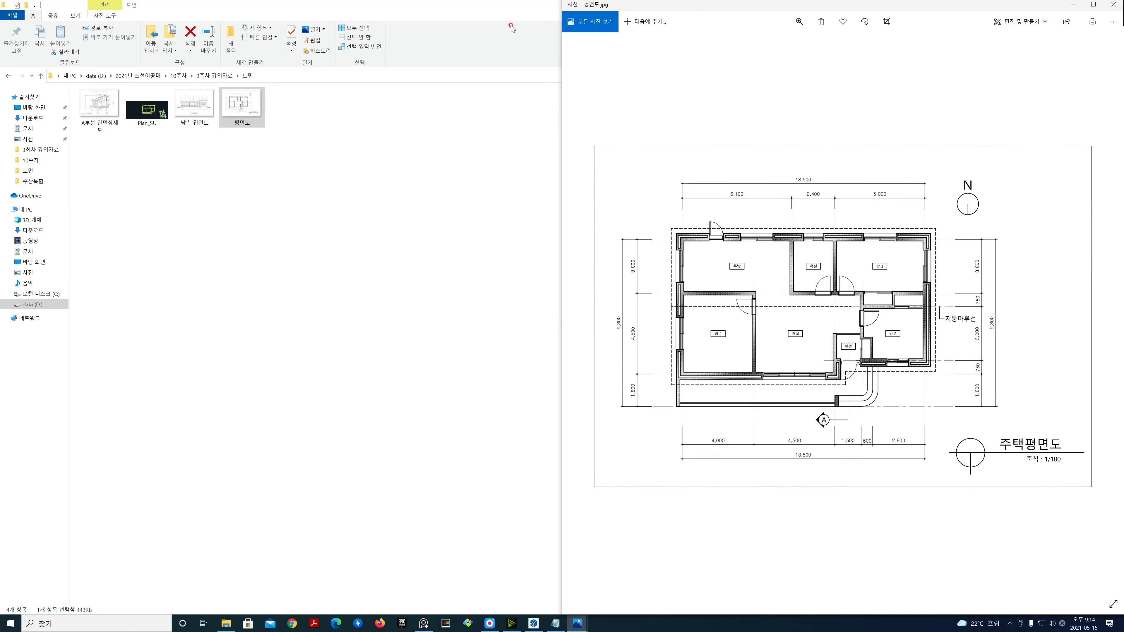
{"action": "left_click", "coordinate": [516, 13]}
{"action": "left_click", "coordinate": [1116, 4]}
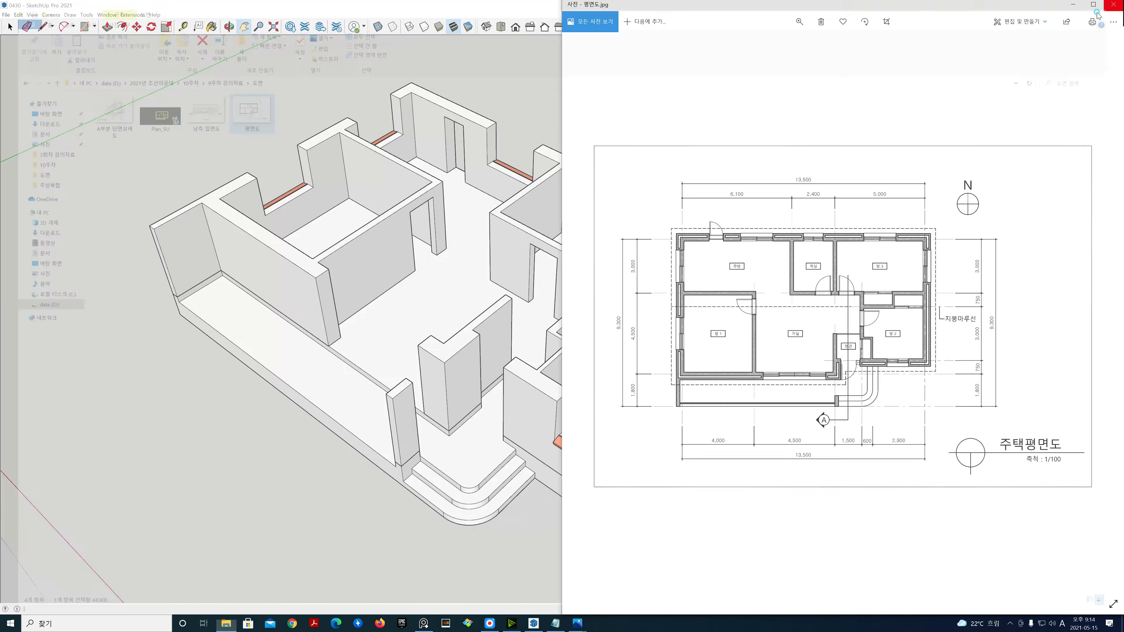
Fit the SketchUp window to the other half of the screen, with the house model beside the floor plan.
{"action": "left_click_drag", "start_coordinate": [458, 270], "coordinate": [366, 280]}
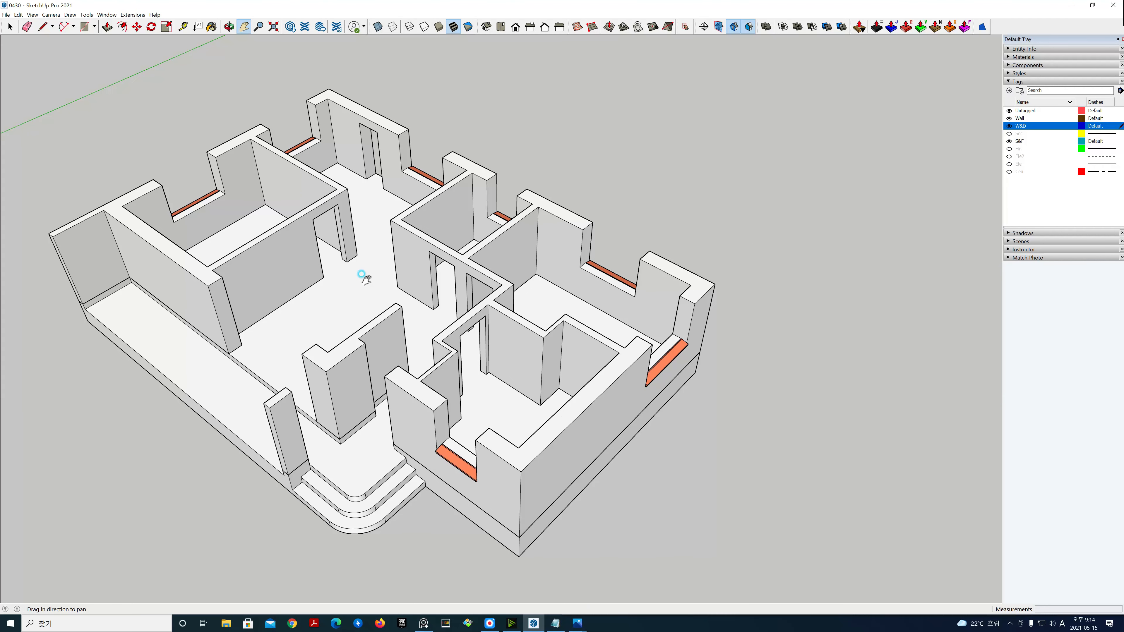
{"action": "key", "text": "super+Left"}
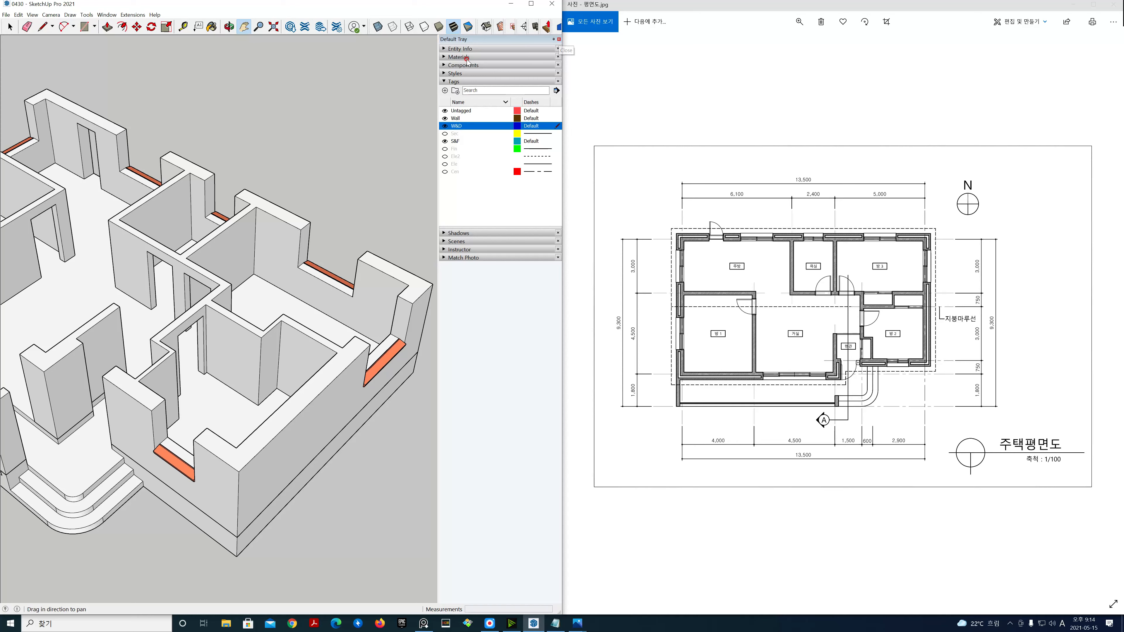
{"action": "scroll", "coordinate": [224, 219], "scroll_direction": "down", "scroll_amount": 3}
{"action": "left_click_drag", "start_coordinate": [191, 268], "coordinate": [264, 273]}
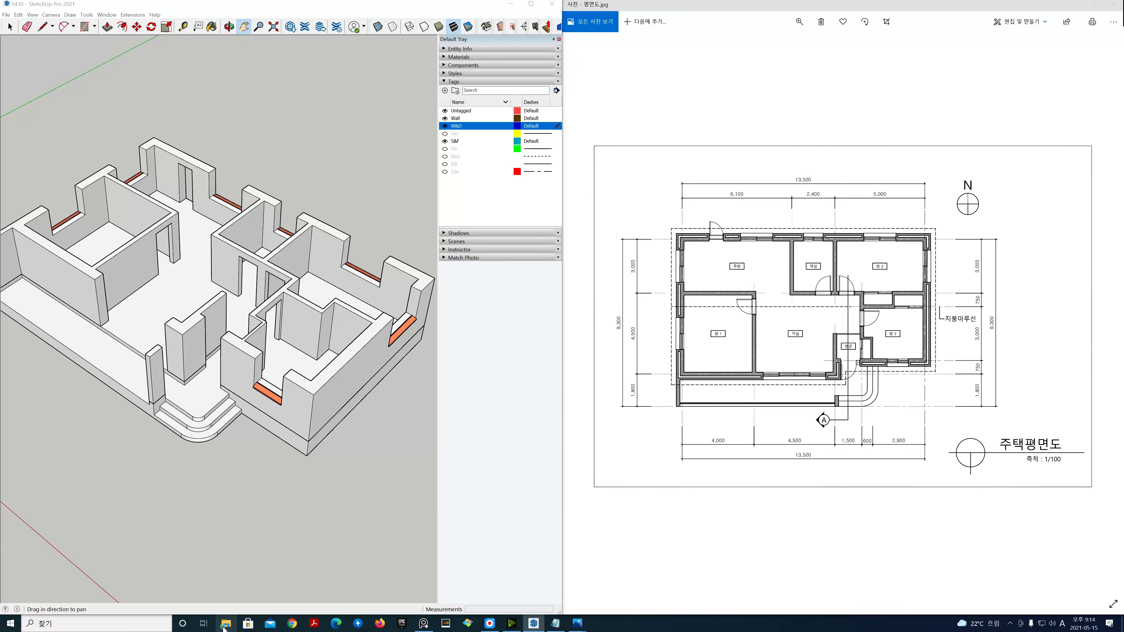
Switch to File Explorer and open the folder data (D:) > 2021년 조선이공대 > 10주차.
{"action": "left_click", "coordinate": [229, 624]}
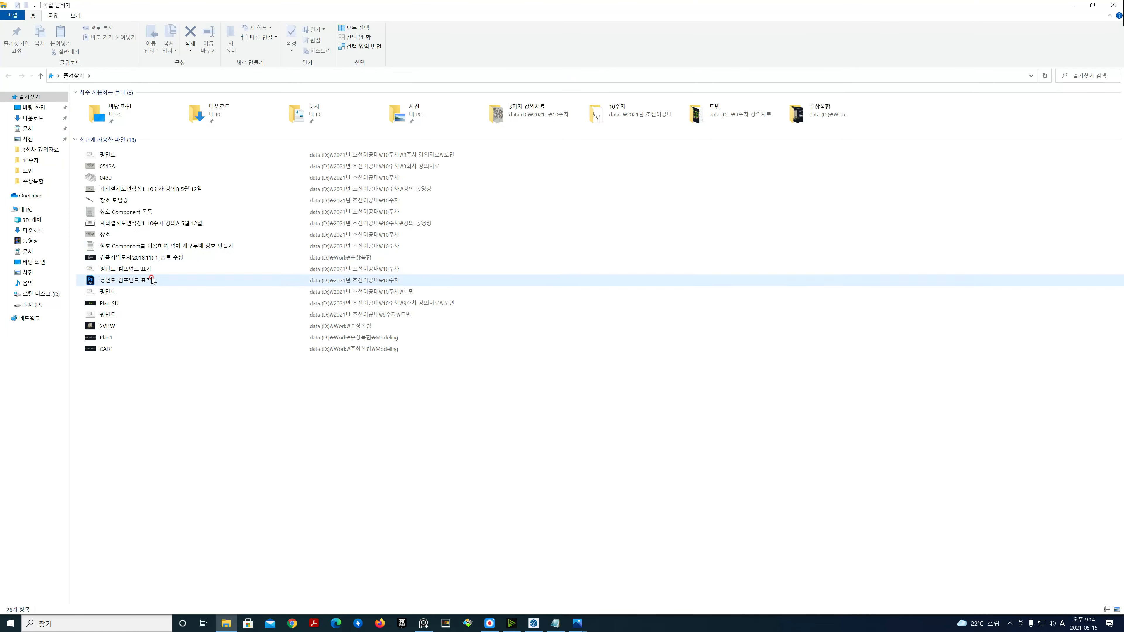
{"action": "left_click", "coordinate": [32, 305]}
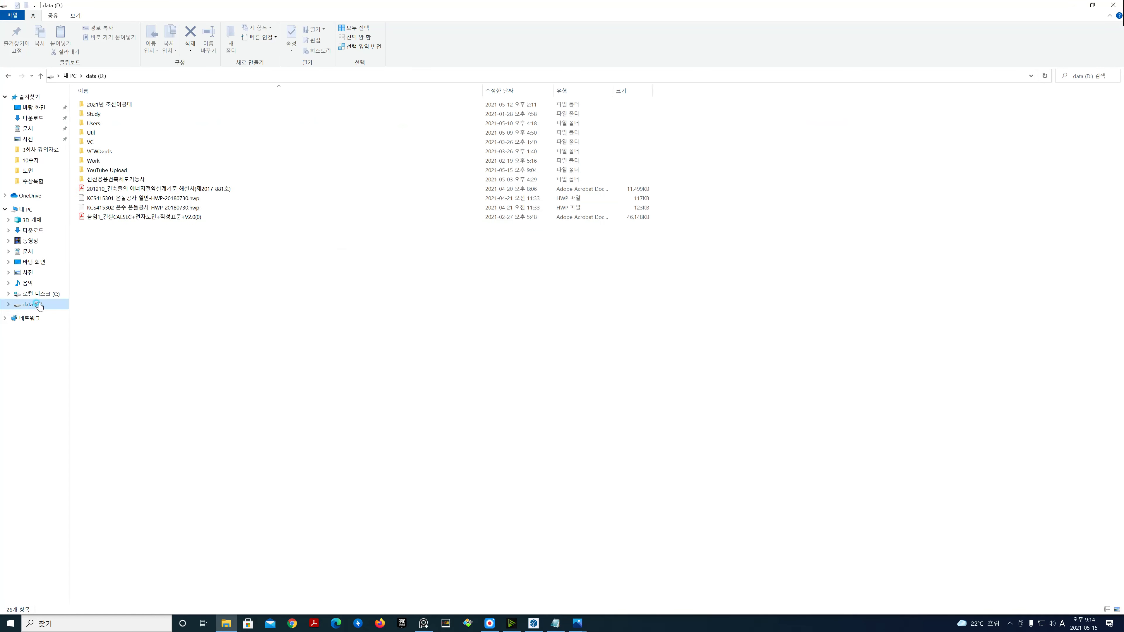
{"action": "left_click", "coordinate": [205, 105]}
{"action": "double_click", "coordinate": [204, 105]}
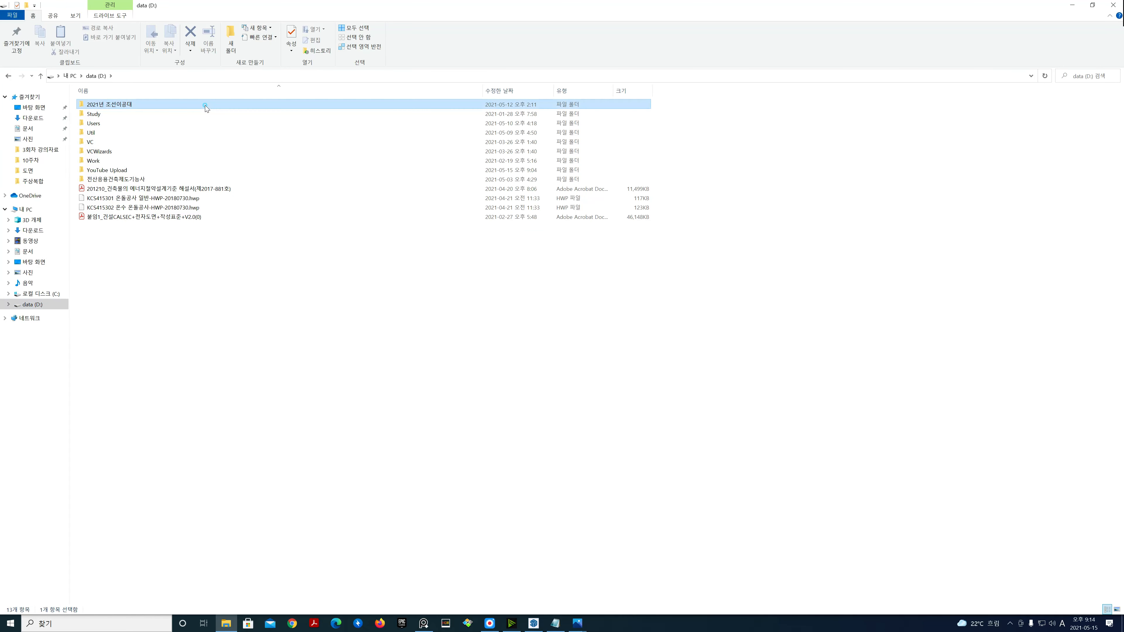
{"action": "double_click", "coordinate": [155, 178]}
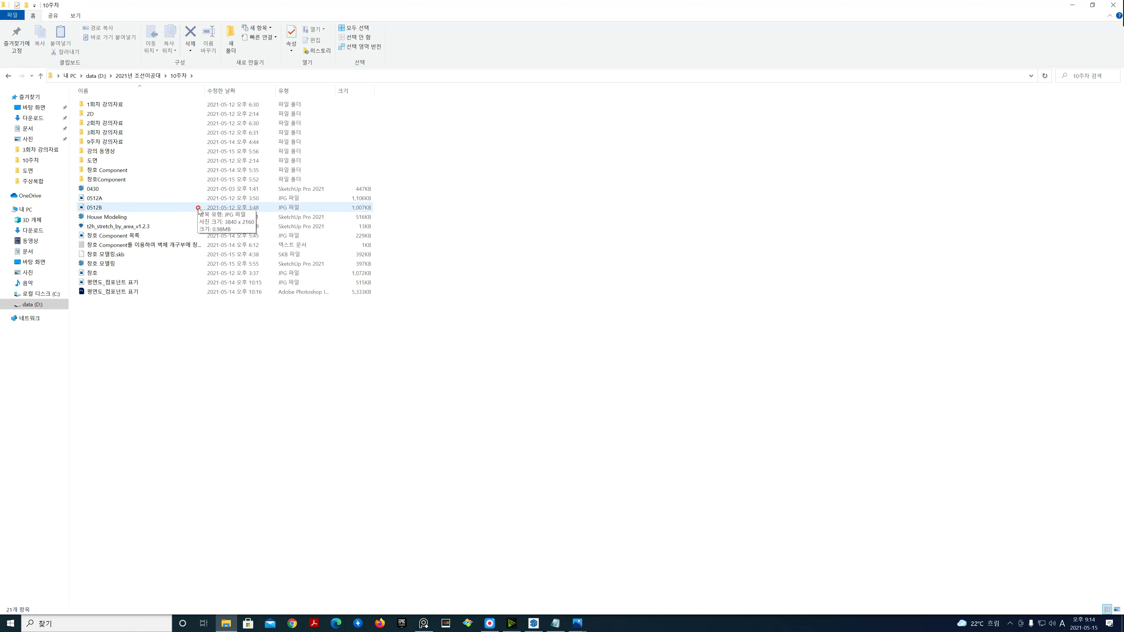
Open the labelled floor plan image 평면도_컴포넌트 표기 and close File Explorer.
{"action": "left_click", "coordinate": [140, 282]}
{"action": "double_click", "coordinate": [139, 282]}
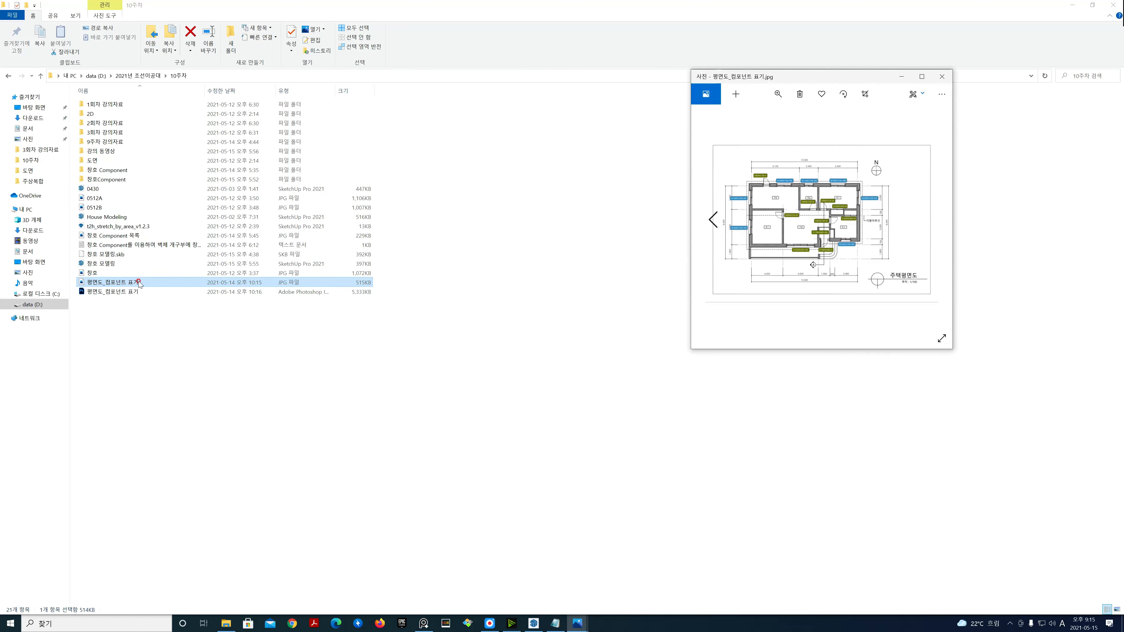
{"action": "left_click", "coordinate": [1109, 8]}
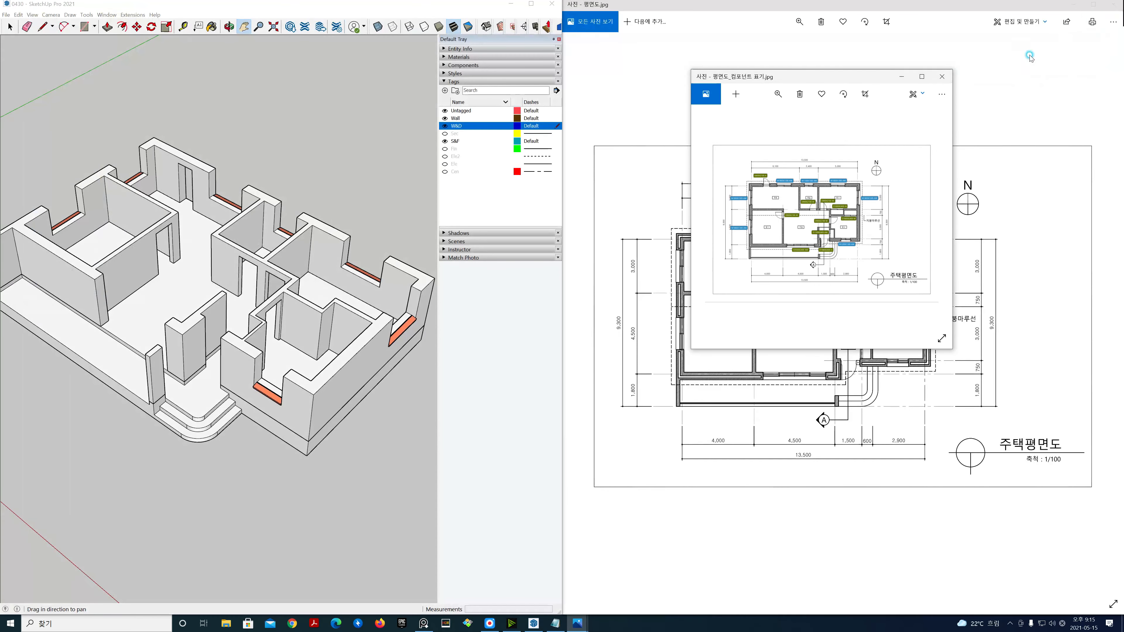
Close the unlabelled 평면도 viewer and fit the labelled plan 평면도_컴포넌트 표기 to the half of the screen beside the house model.
{"action": "left_click", "coordinate": [1109, 6]}
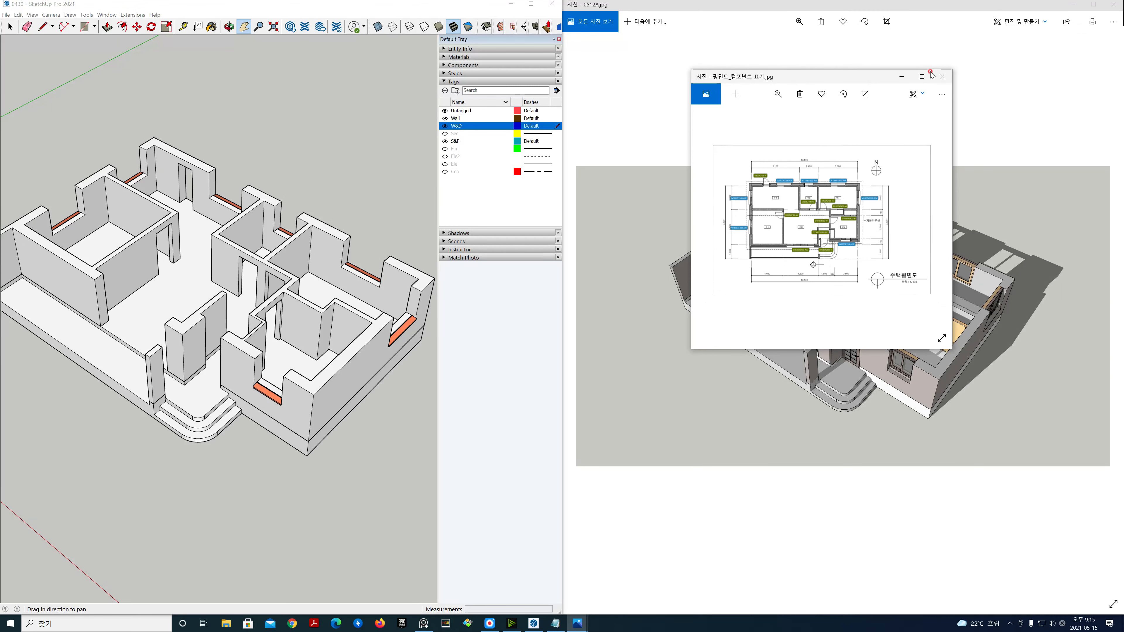
{"action": "left_click", "coordinate": [922, 77]}
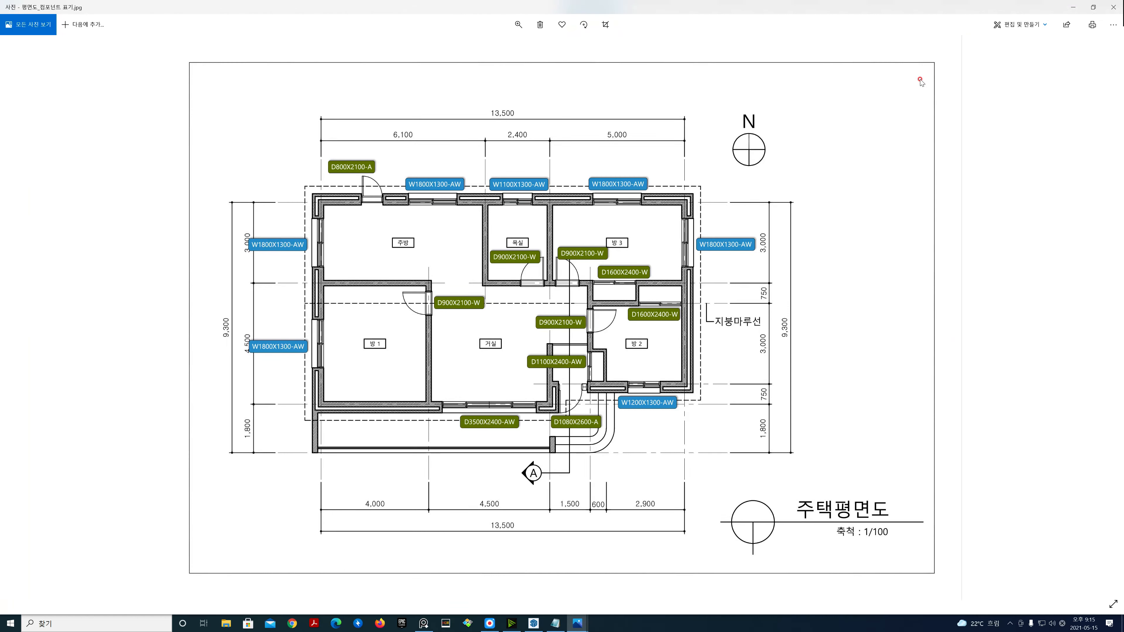
{"action": "key", "text": "super"}
{"action": "key", "text": "super"}
{"action": "key", "text": "super+Right"}
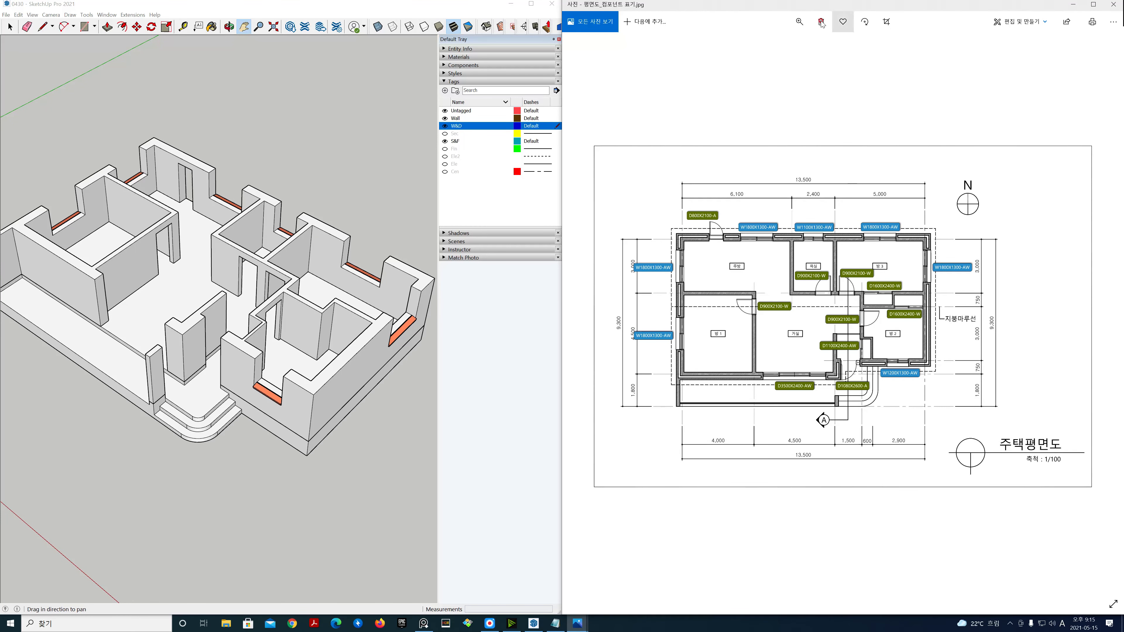
Enlarge the labelled floor plan slightly in its viewer, keeping all door and window labels in view.
{"action": "left_click", "coordinate": [800, 21]}
{"action": "left_click_drag", "start_coordinate": [767, 45], "coordinate": [762, 46]}
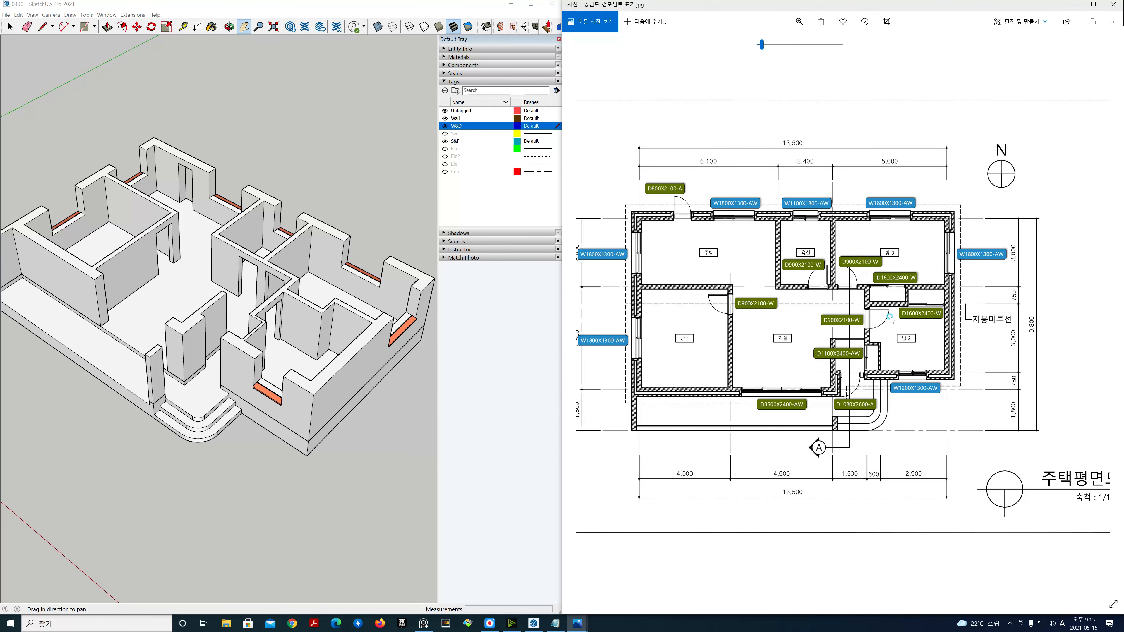
{"action": "left_click_drag", "start_coordinate": [893, 318], "coordinate": [950, 320]}
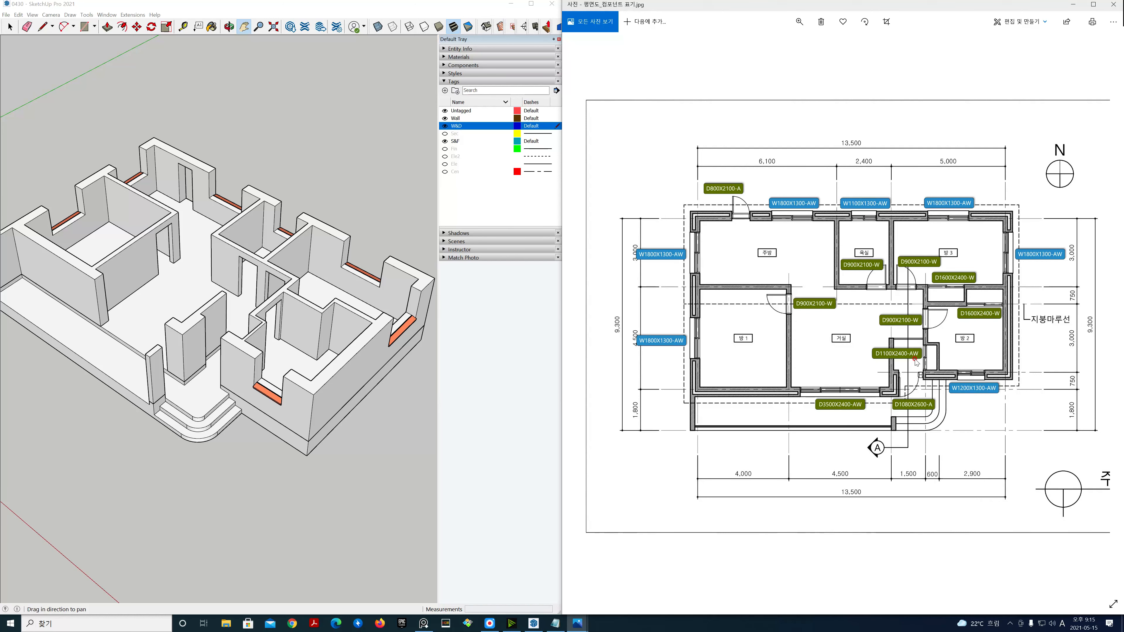
{"action": "left_click_drag", "start_coordinate": [1021, 365], "coordinate": [1022, 358]}
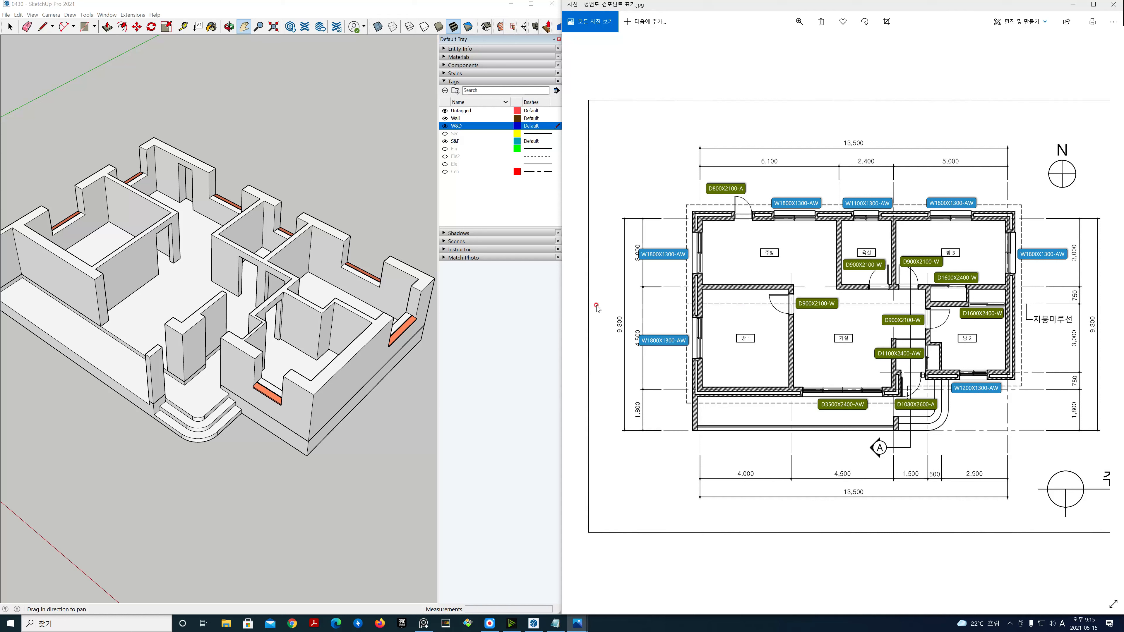
Place the D900X2100-W door from the component collection in the doorway of room 방 1, aligned to the opening's lower corner.
{"action": "left_click", "coordinate": [445, 82]}
{"action": "left_click", "coordinate": [445, 66]}
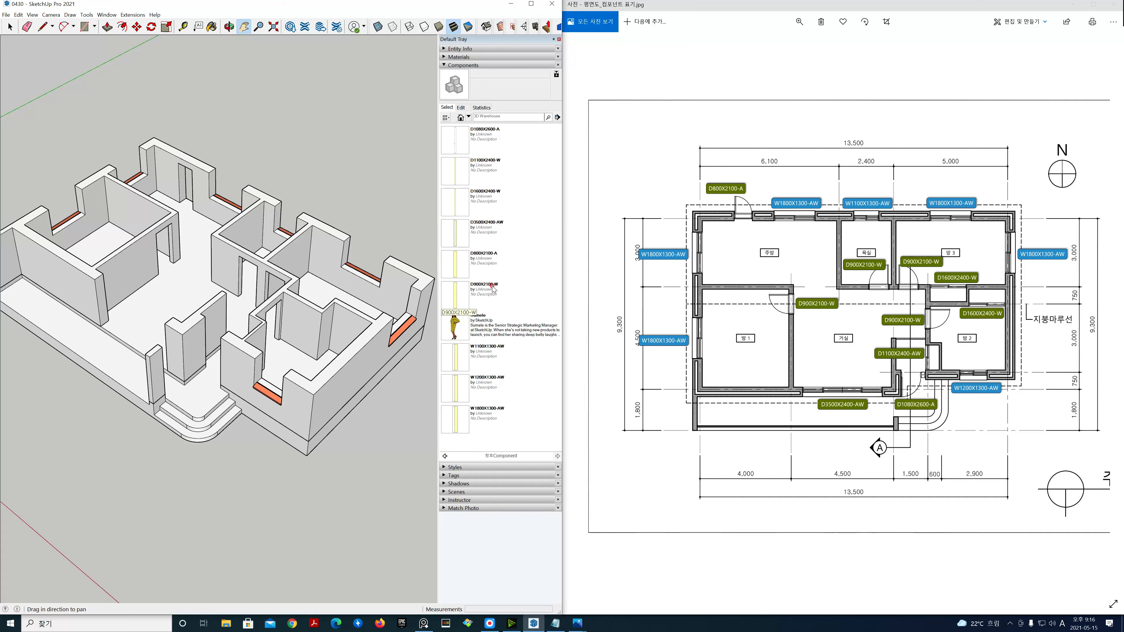
{"action": "left_click", "coordinate": [457, 292]}
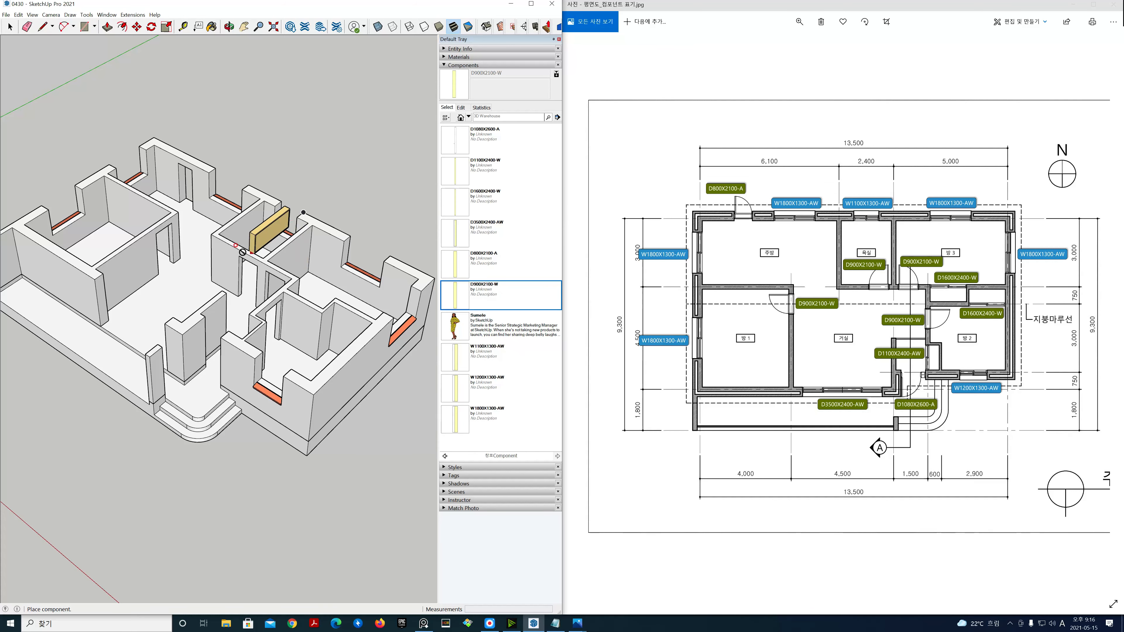
{"action": "middle_click_drag", "start_coordinate": [223, 254], "coordinate": [270, 265]}
{"action": "scroll", "coordinate": [272, 264], "scroll_direction": "up", "scroll_amount": 5}
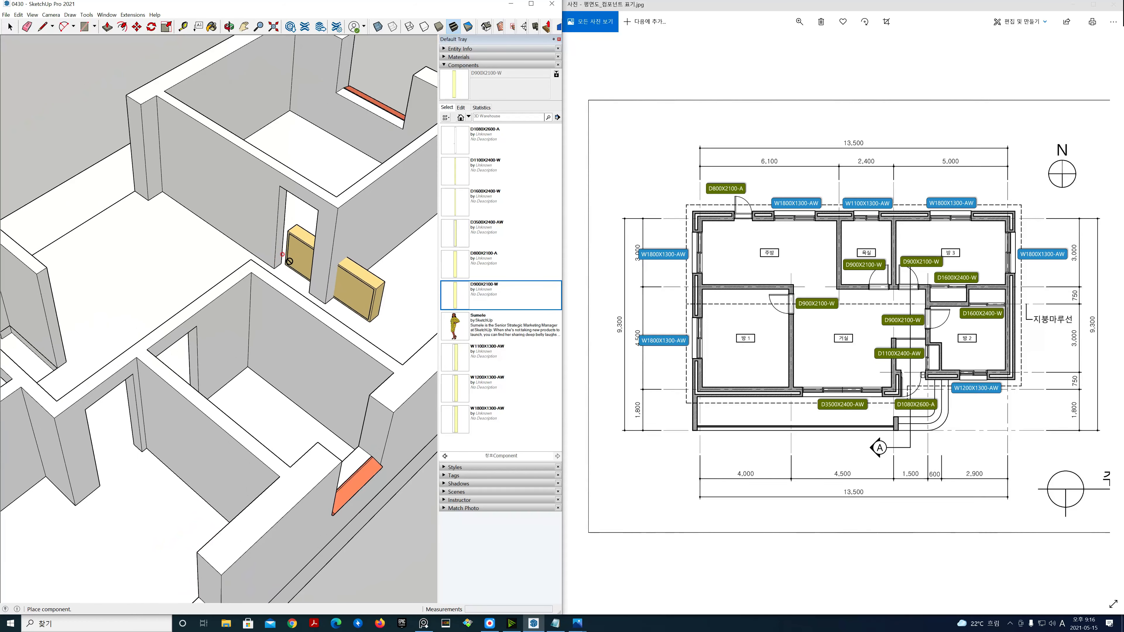
{"action": "scroll", "coordinate": [276, 263], "scroll_direction": "up", "scroll_amount": 3}
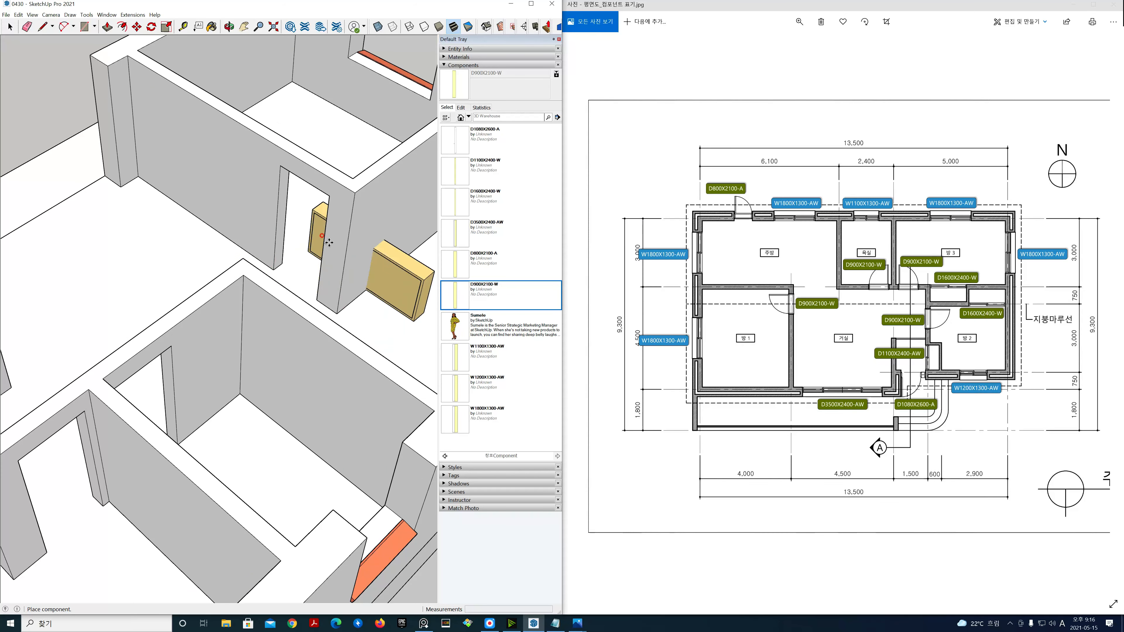
{"action": "scroll", "coordinate": [310, 266], "scroll_direction": "up", "scroll_amount": 3}
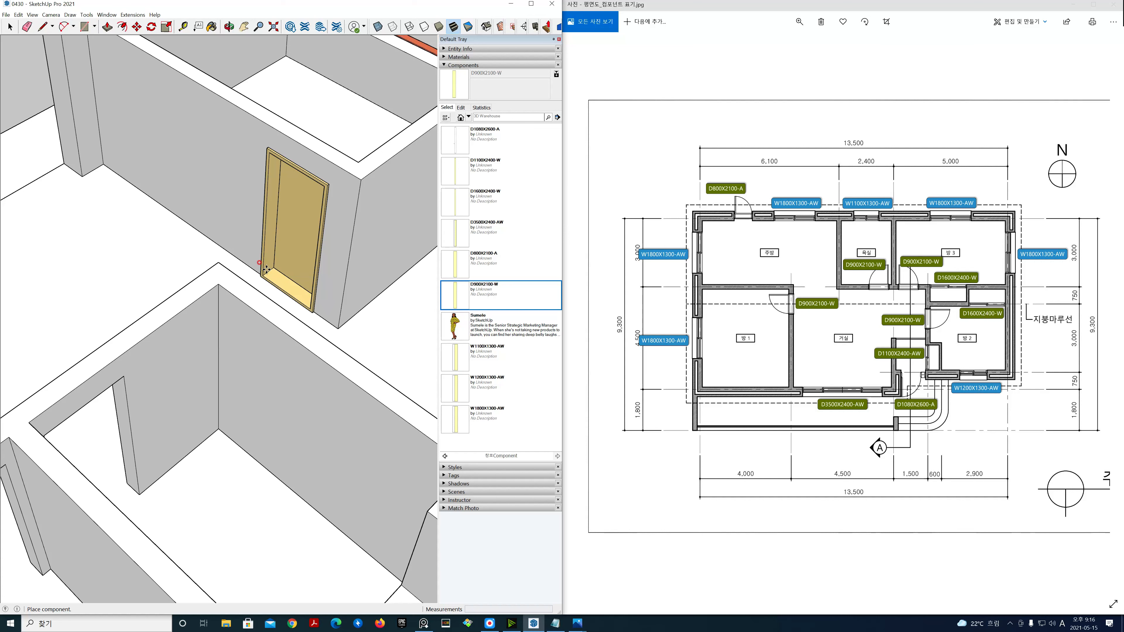
{"action": "left_click", "coordinate": [267, 270]}
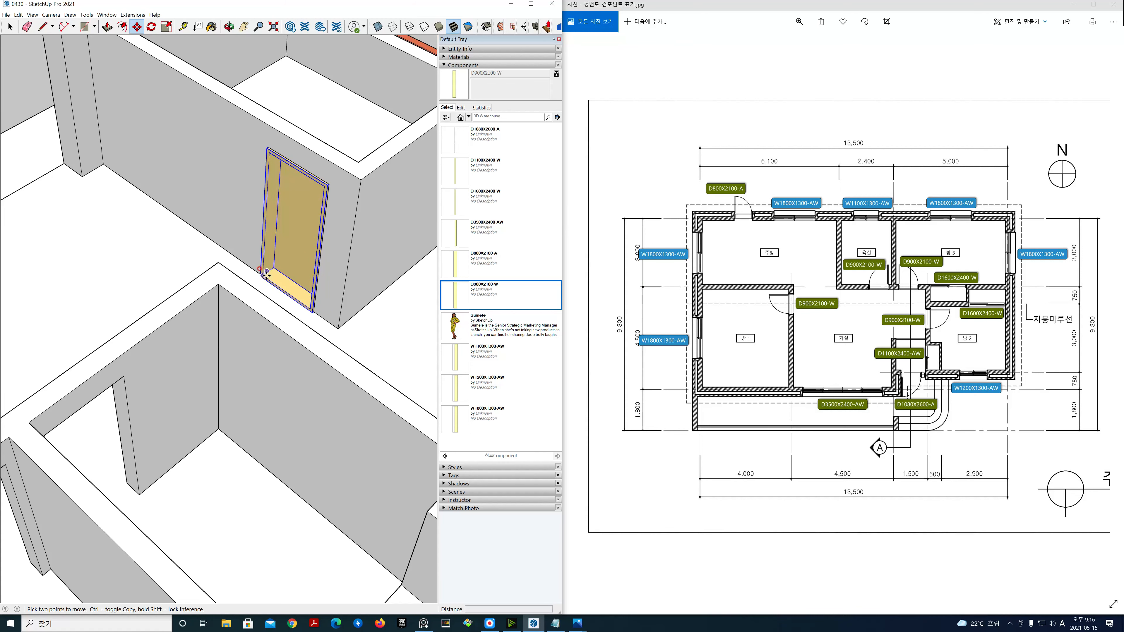
Switch the model to wireframe display and examine how the placed door frame's lower corner and insertion point meet the wall opening.
{"action": "scroll", "coordinate": [270, 274], "scroll_direction": "up", "scroll_amount": 2}
{"action": "left_click", "coordinate": [271, 275]}
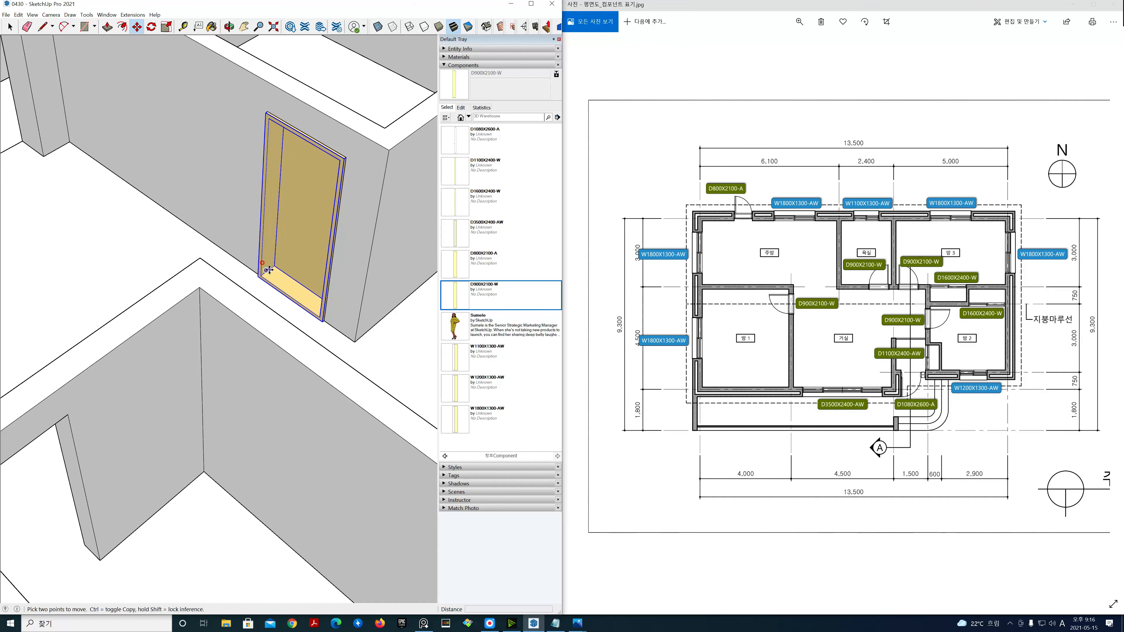
{"action": "left_click", "coordinate": [409, 27]}
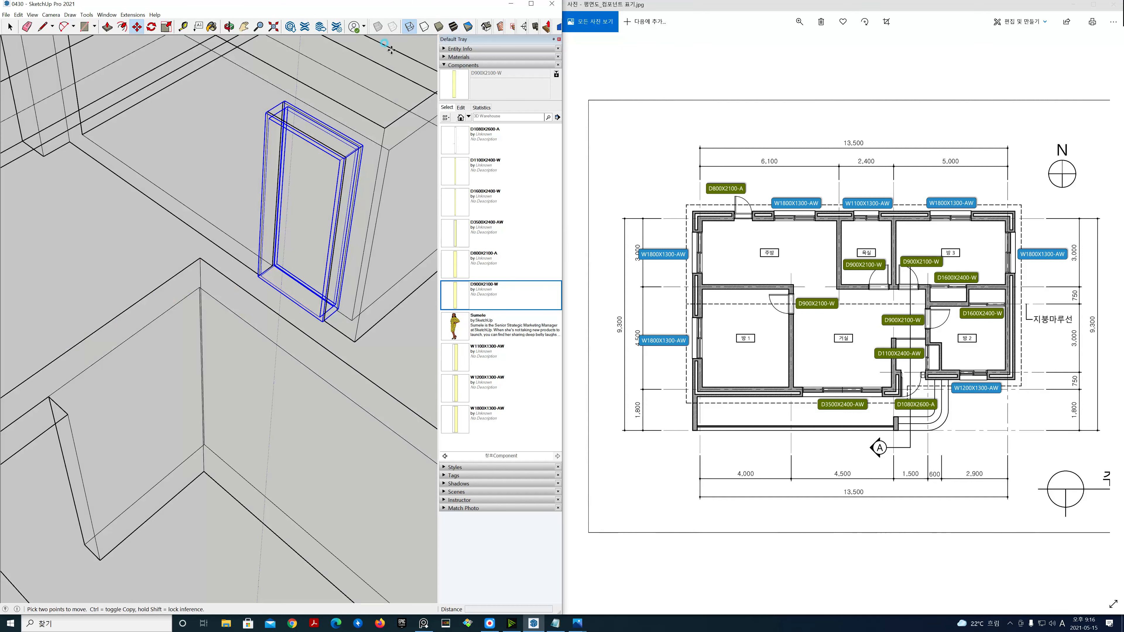
{"action": "scroll", "coordinate": [276, 297], "scroll_direction": "up", "scroll_amount": 4}
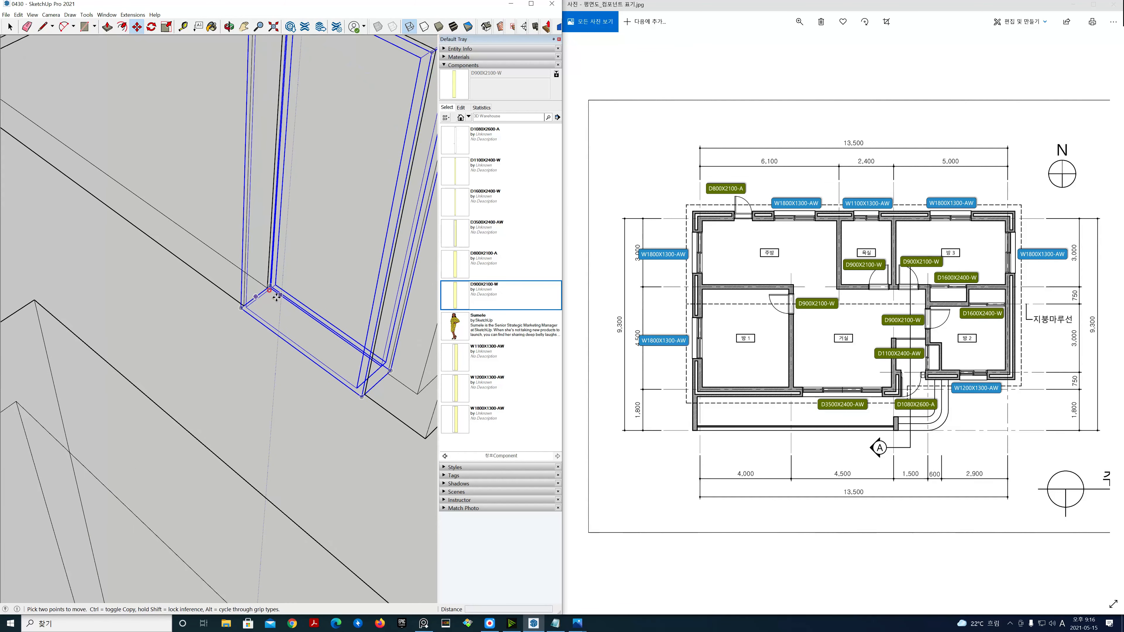
{"action": "scroll", "coordinate": [277, 297], "scroll_direction": "up", "scroll_amount": 2}
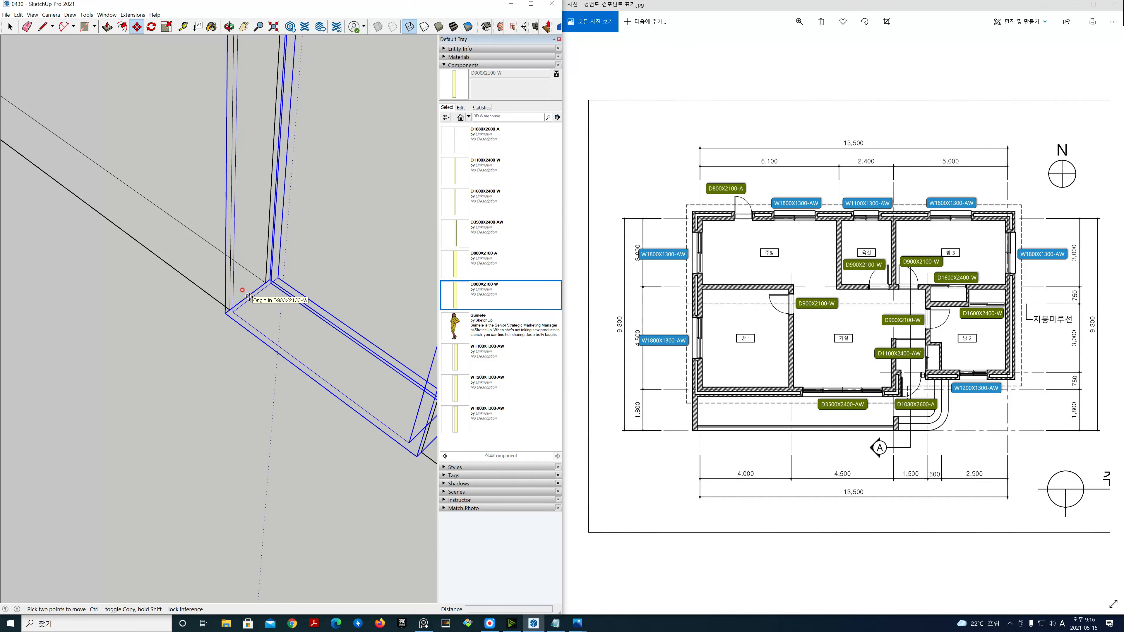
{"action": "scroll", "coordinate": [249, 295], "scroll_direction": "down", "scroll_amount": 5}
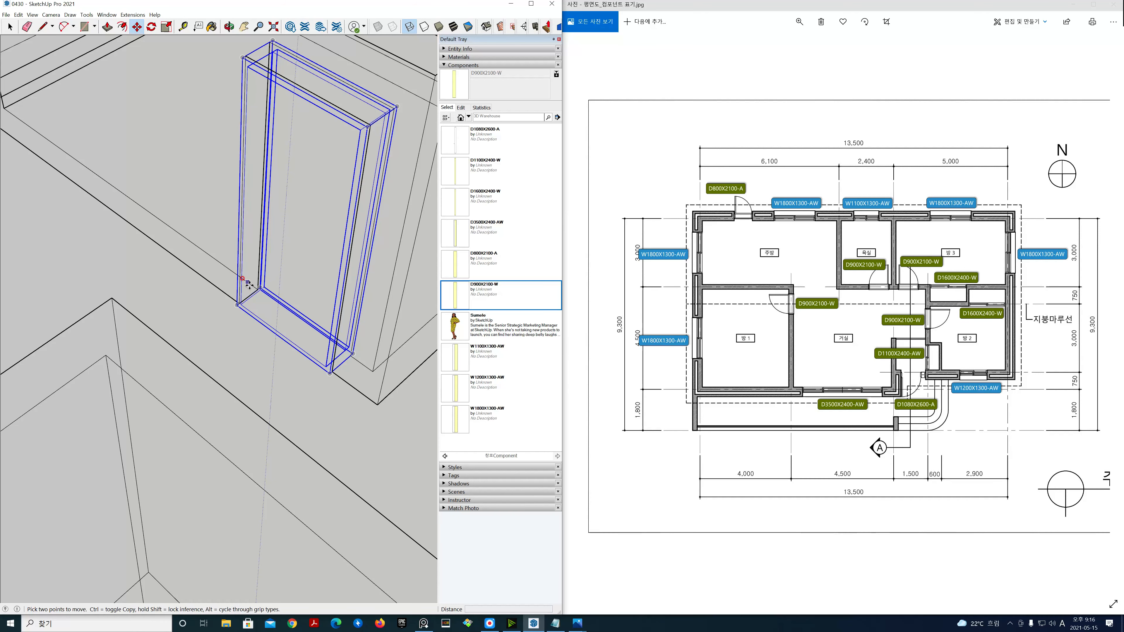
{"action": "scroll", "coordinate": [249, 296], "scroll_direction": "up", "scroll_amount": 3}
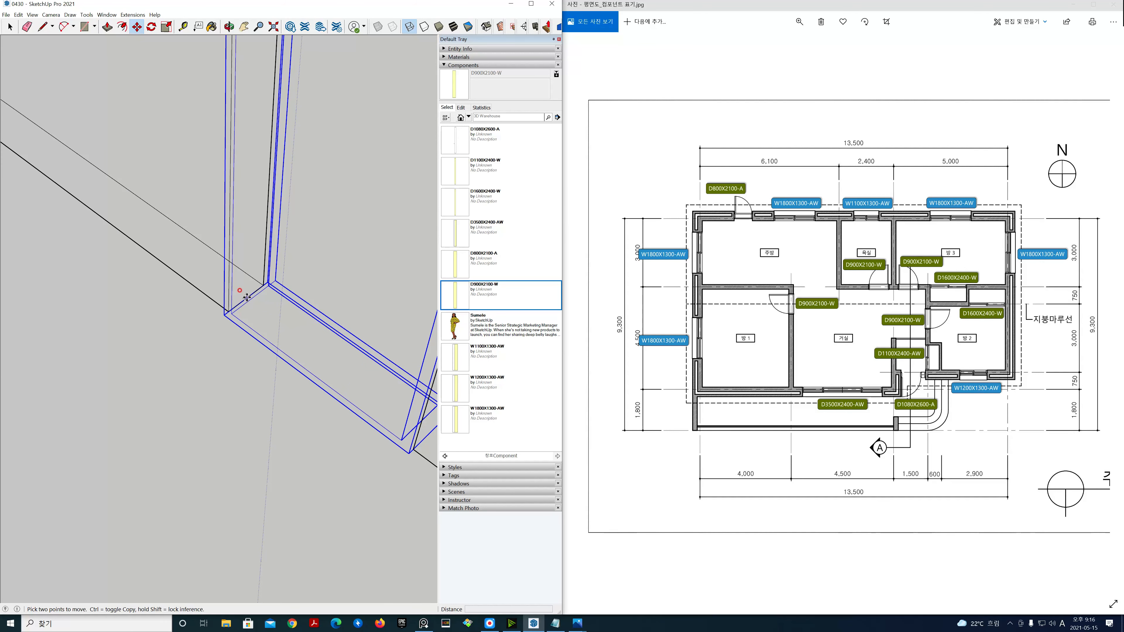
{"action": "scroll", "coordinate": [246, 297], "scroll_direction": "up", "scroll_amount": 1}
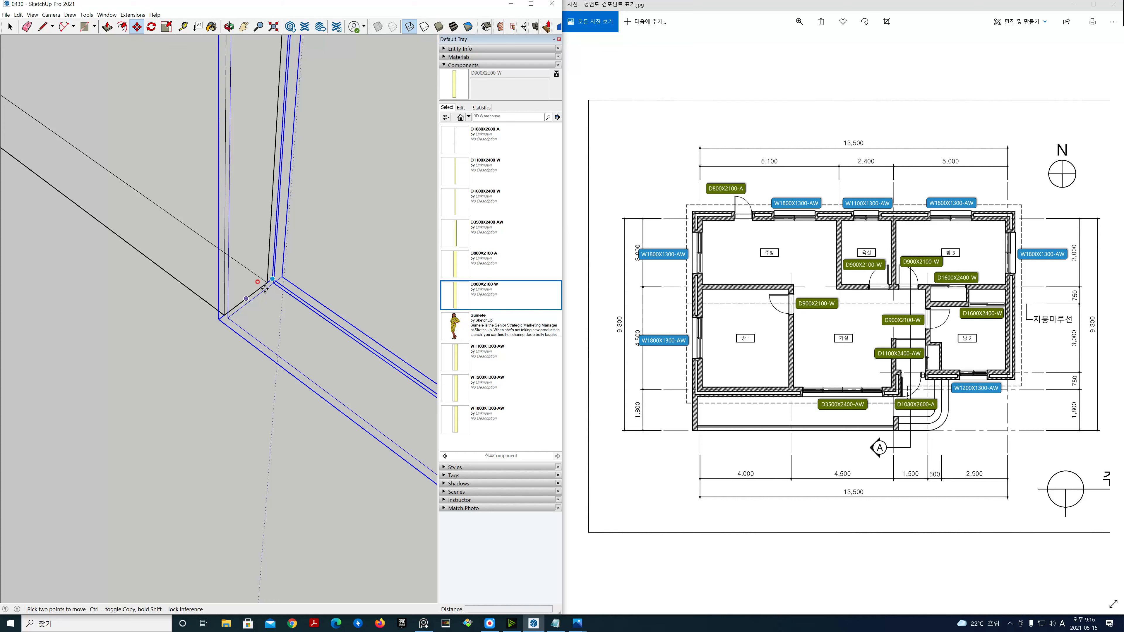
{"action": "scroll", "coordinate": [265, 289], "scroll_direction": "down", "scroll_amount": 5}
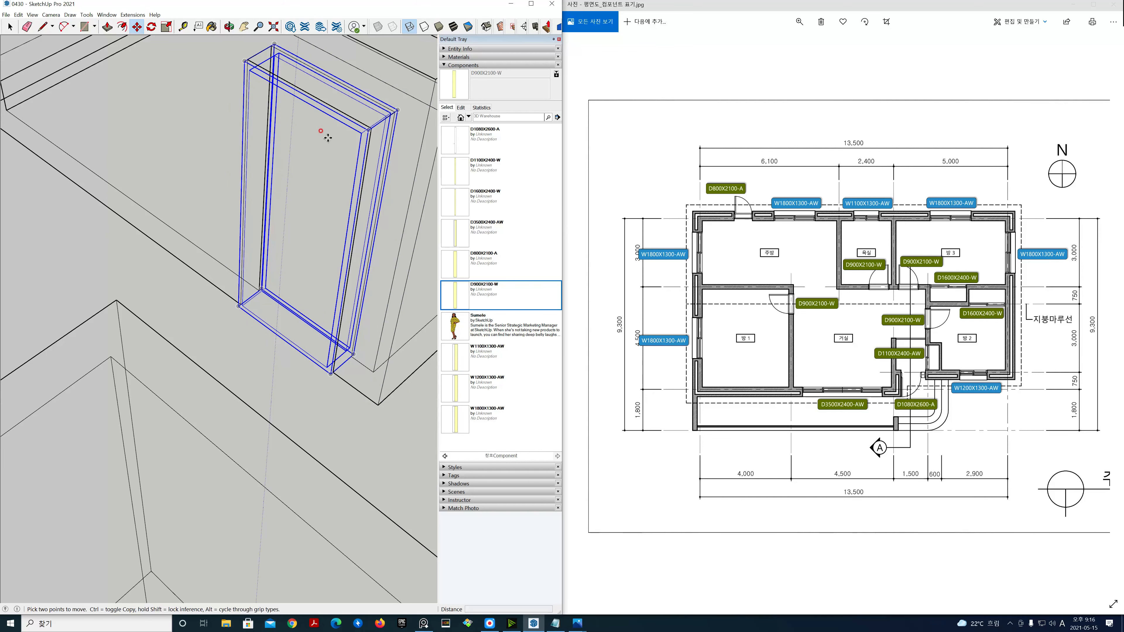
{"action": "scroll", "coordinate": [258, 289], "scroll_direction": "up", "scroll_amount": 2}
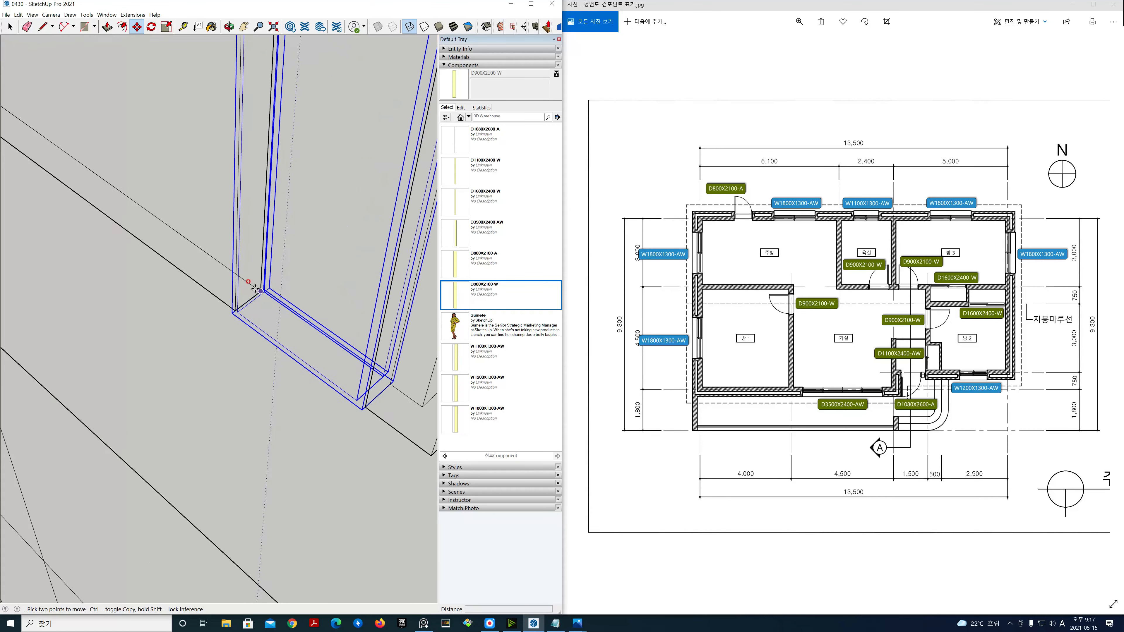
{"action": "scroll", "coordinate": [252, 301], "scroll_direction": "down", "scroll_amount": 3}
{"action": "scroll", "coordinate": [253, 302], "scroll_direction": "down", "scroll_amount": 10}
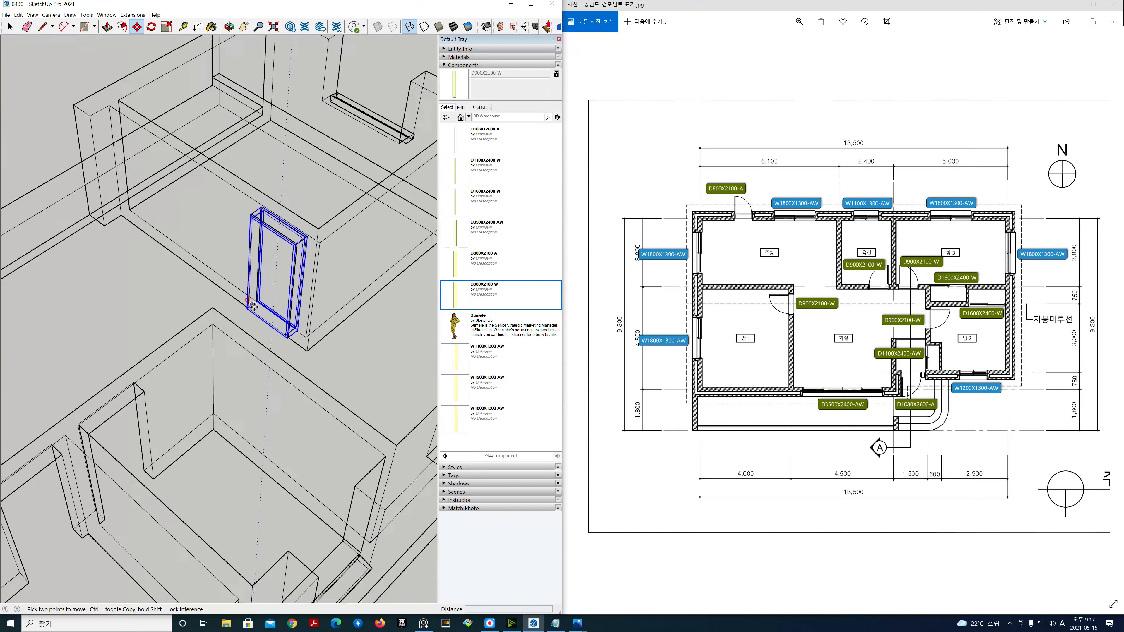
{"action": "key", "text": "Escape"}
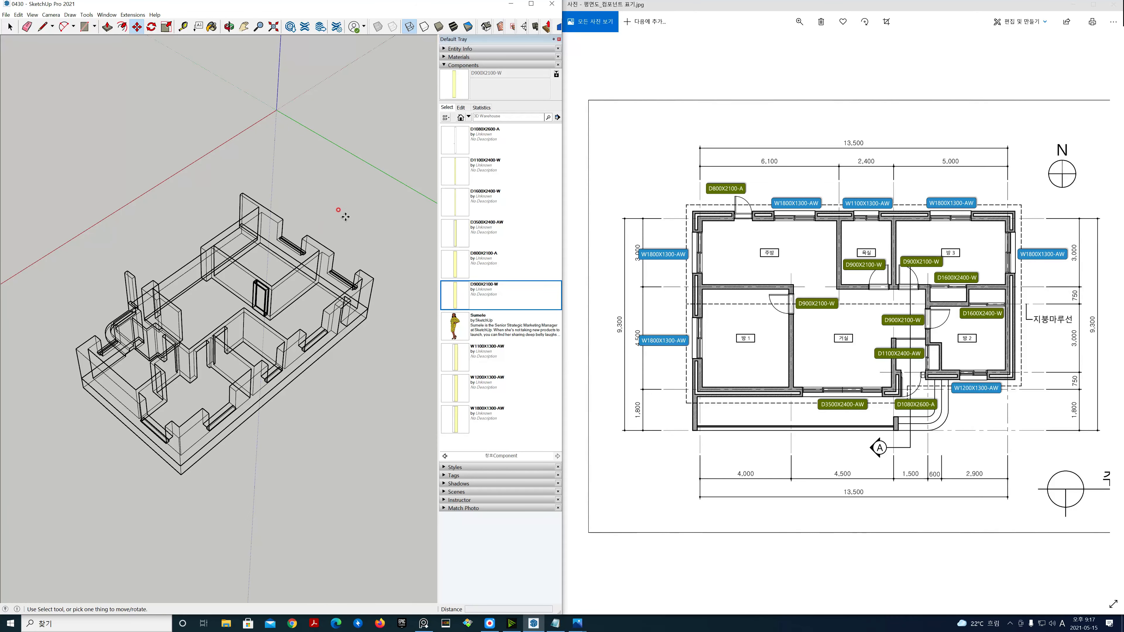
{"action": "key", "text": "space"}
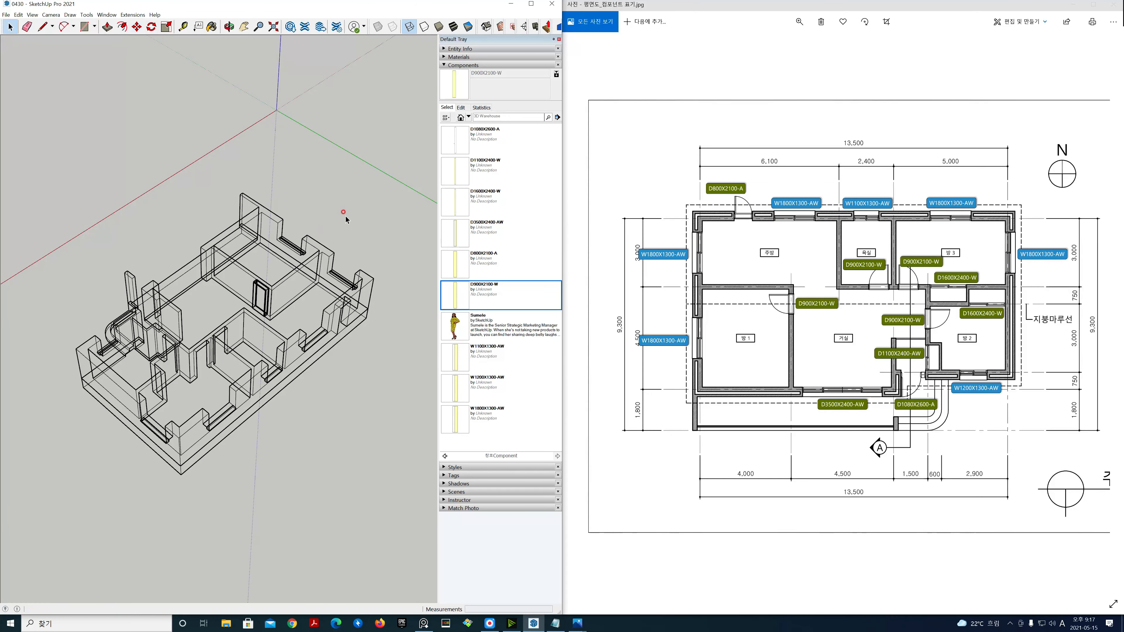
Maximize the SketchUp window and examine the door frame's position across the wall thickness in a top view with parallel projection.
{"action": "left_click", "coordinate": [531, 6]}
{"action": "left_click", "coordinate": [502, 27]}
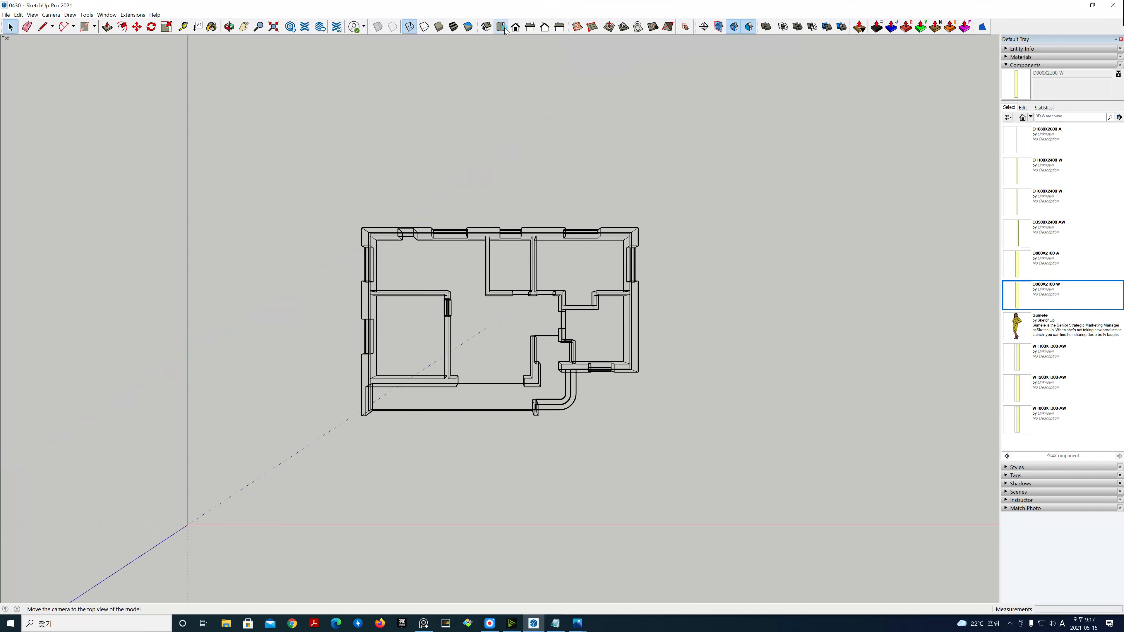
{"action": "left_click", "coordinate": [51, 15]}
{"action": "left_click", "coordinate": [60, 54]}
{"action": "scroll", "coordinate": [446, 305], "scroll_direction": "up", "scroll_amount": 10}
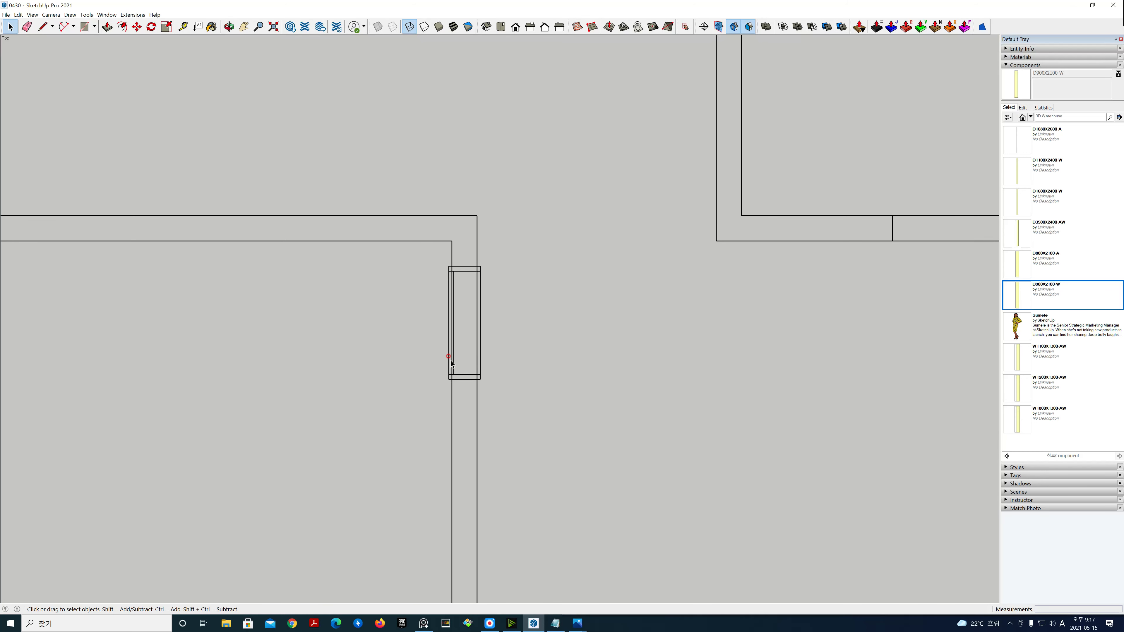
{"action": "scroll", "coordinate": [454, 330], "scroll_direction": "down", "scroll_amount": 12}
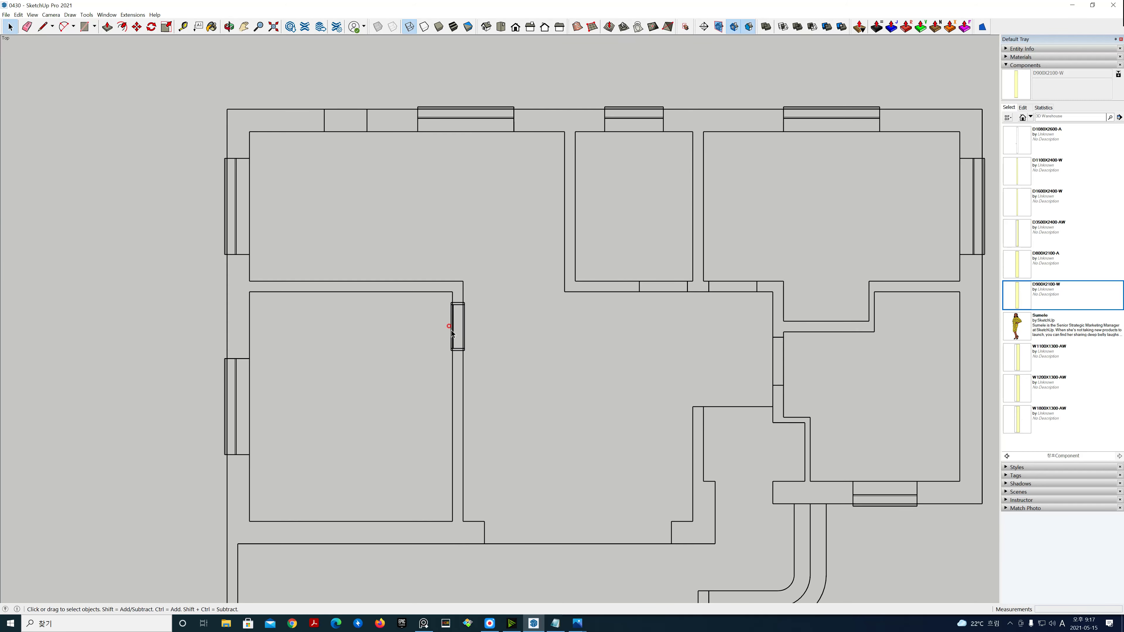
{"action": "scroll", "coordinate": [451, 330], "scroll_direction": "down", "scroll_amount": 2}
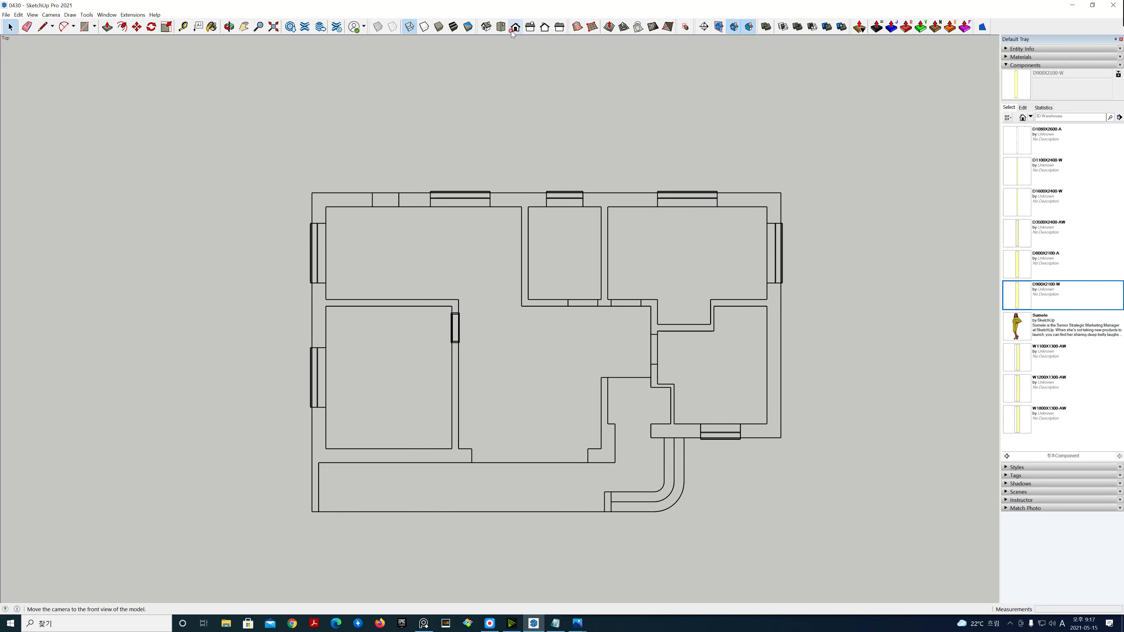
Restore the isometric perspective view with shaded-with-textures display and fit the SketchUp window to half of the screen beside the floor plan.
{"action": "left_click", "coordinate": [486, 27]}
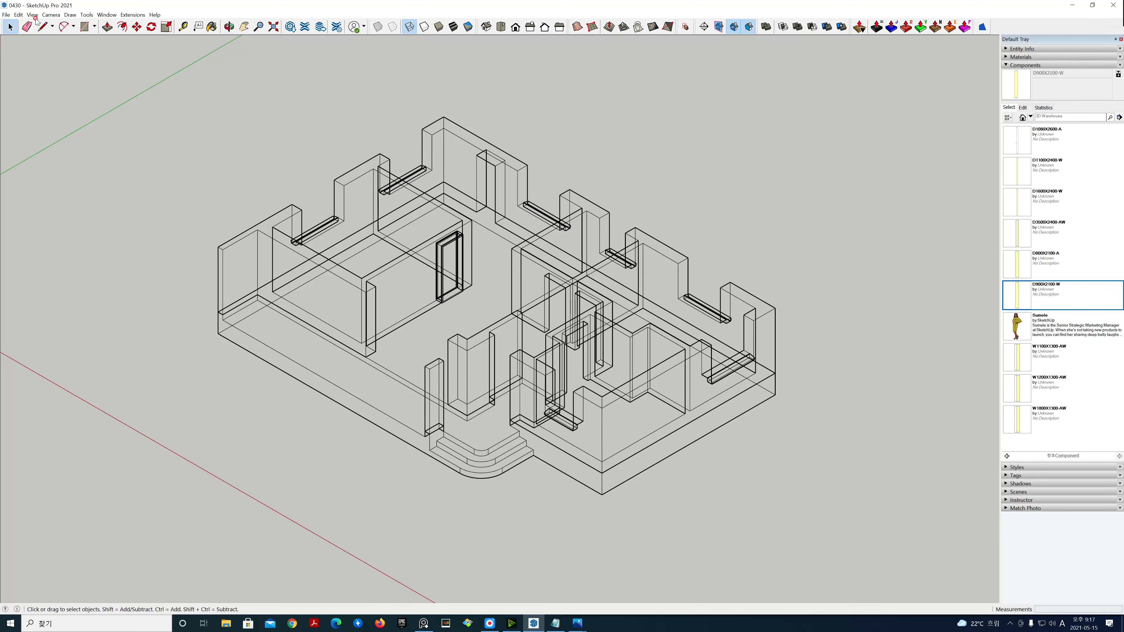
{"action": "left_click", "coordinate": [50, 15]}
{"action": "left_click", "coordinate": [63, 64]}
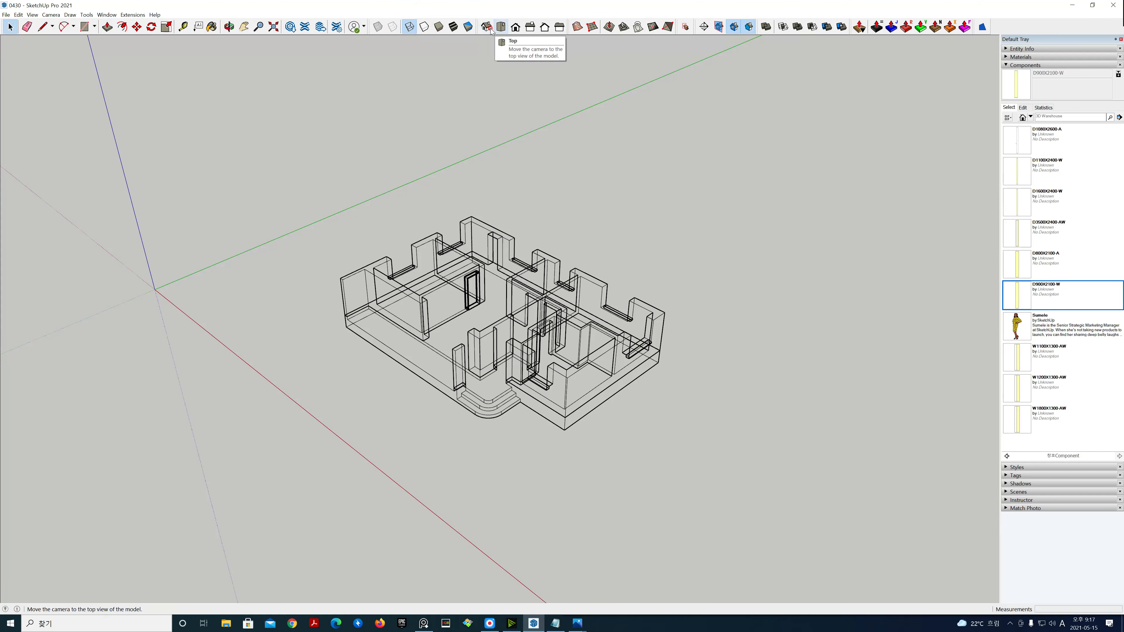
{"action": "left_click", "coordinate": [453, 26]}
{"action": "middle_click_drag", "start_coordinate": [521, 310], "coordinate": [518, 306]}
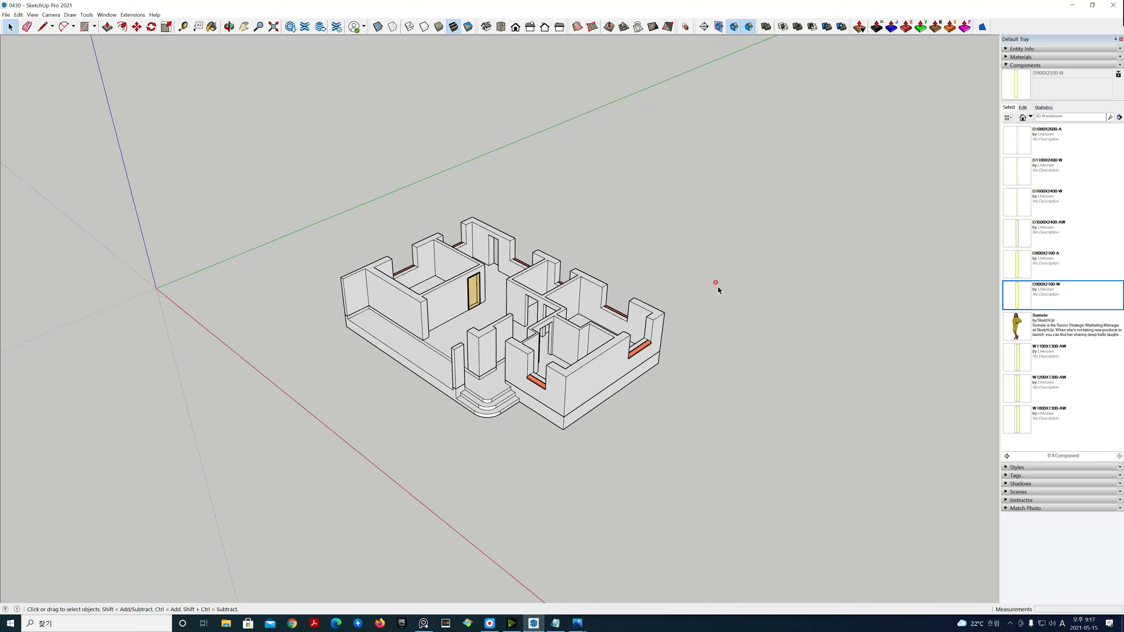
{"action": "key", "text": "super+Left"}
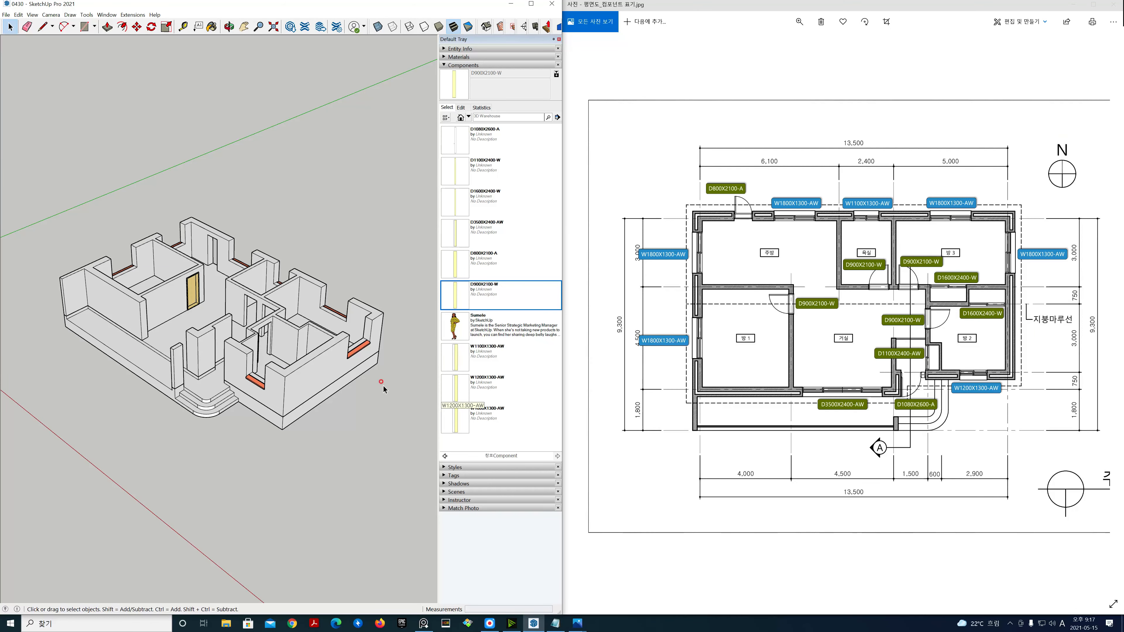
Place a D900X2100-W door from the component collection in the doorway of the bathroom (욕실), aligned to the opening's lower corner.
{"action": "scroll", "coordinate": [197, 289], "scroll_direction": "up", "scroll_amount": 3}
{"action": "scroll", "coordinate": [196, 289], "scroll_direction": "up", "scroll_amount": 8}
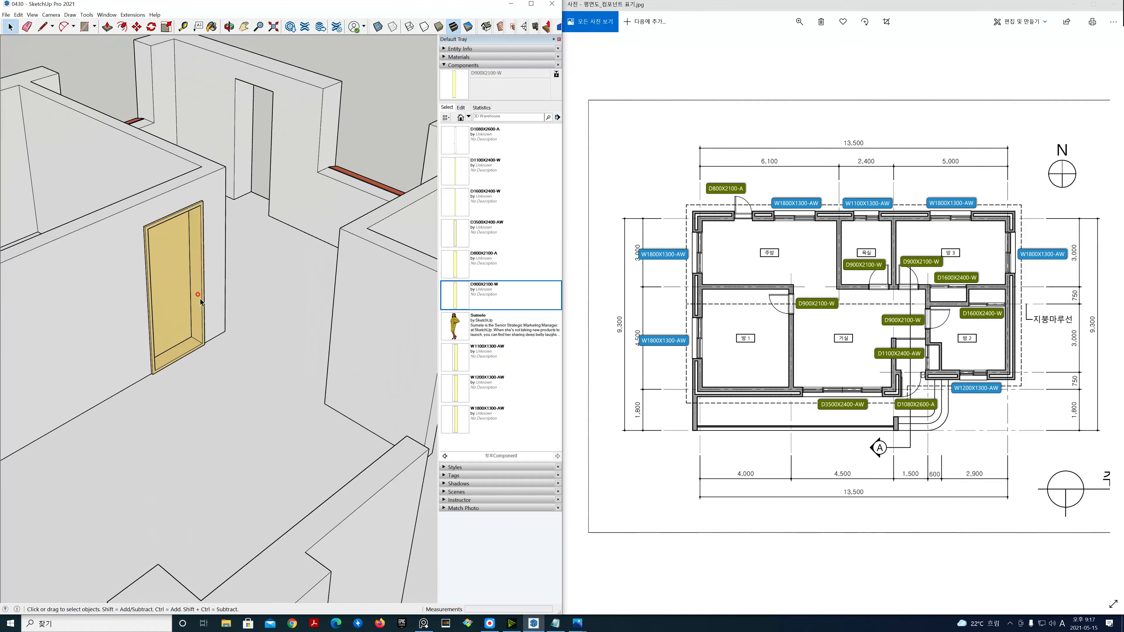
{"action": "middle_click_drag", "start_coordinate": [233, 307], "coordinate": [310, 314], "text": "shift"}
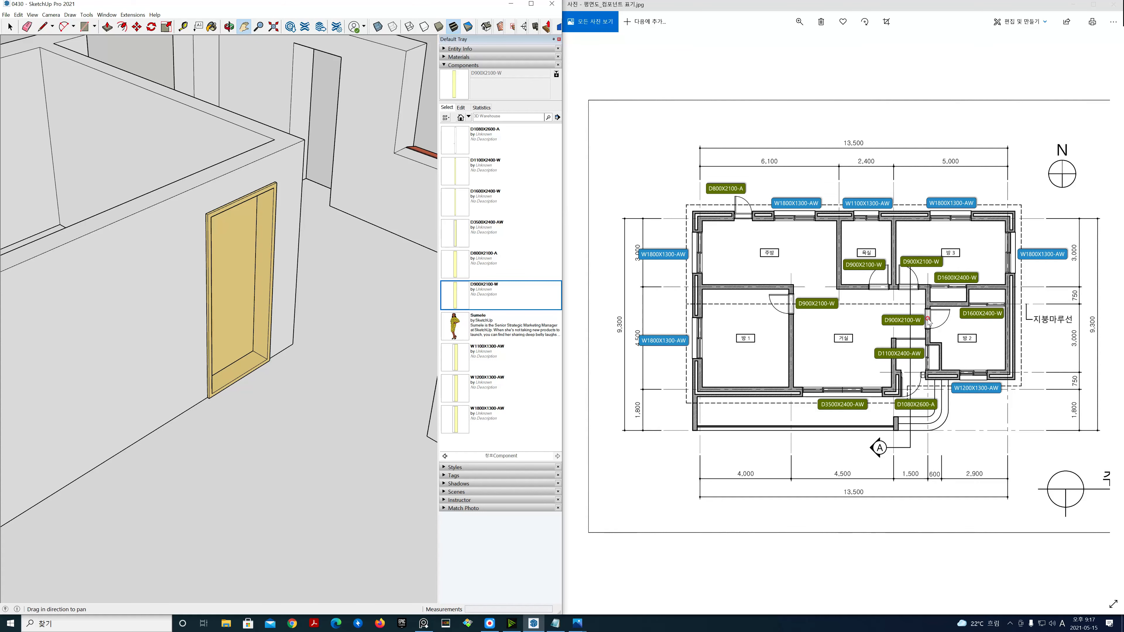
{"action": "left_click_drag", "start_coordinate": [394, 311], "coordinate": [269, 304]}
{"action": "left_click_drag", "start_coordinate": [357, 316], "coordinate": [287, 303]}
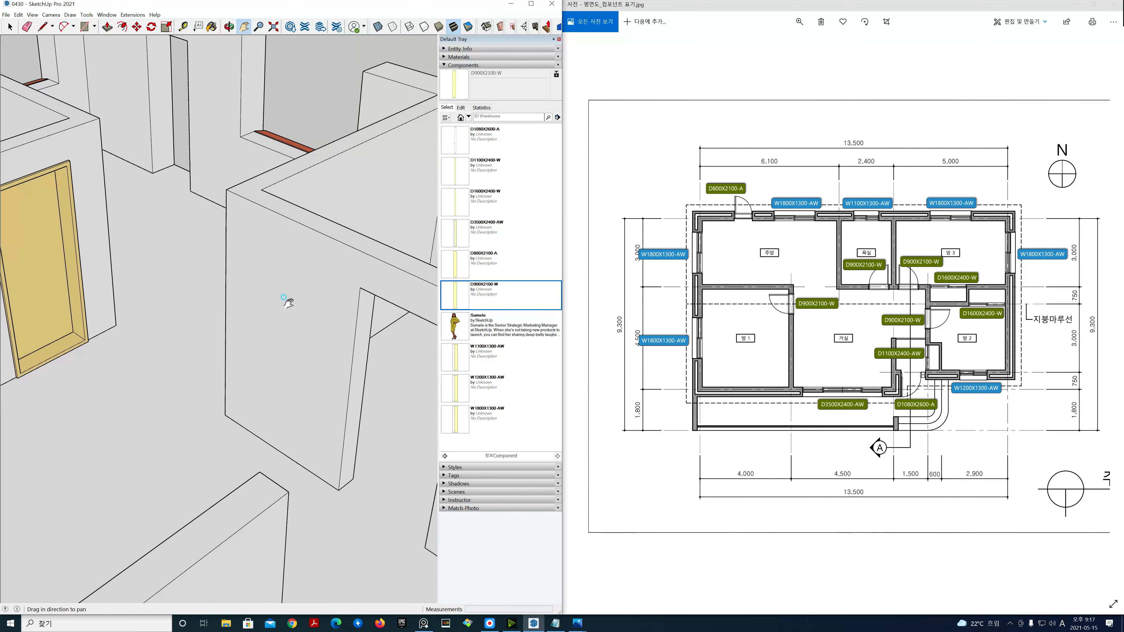
{"action": "scroll", "coordinate": [287, 303], "scroll_direction": "down", "scroll_amount": 6}
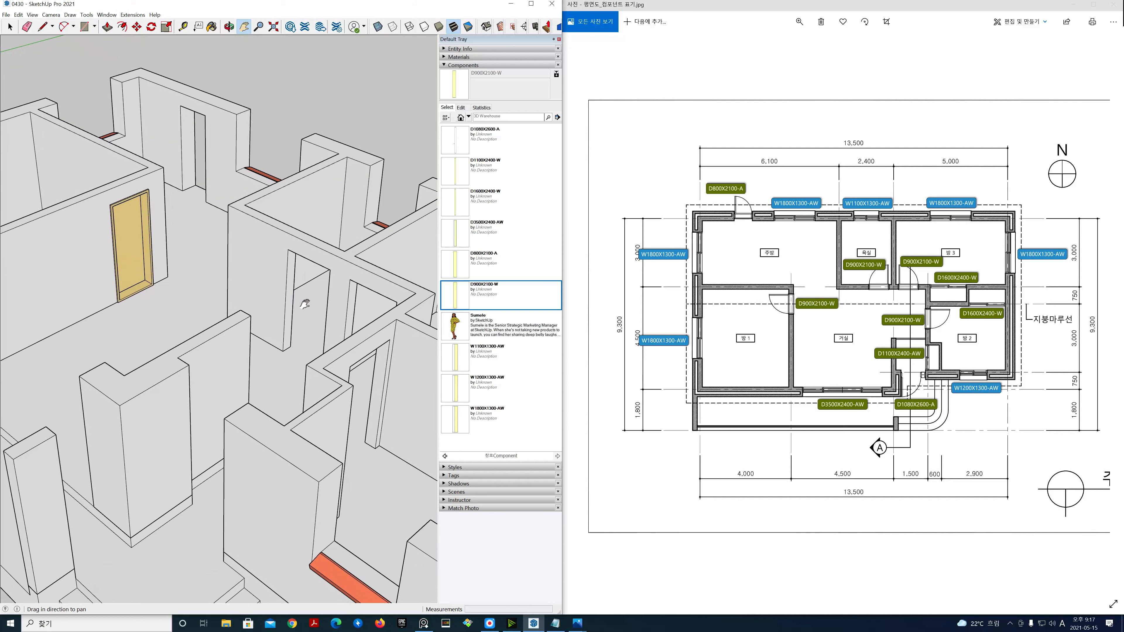
{"action": "left_click", "coordinate": [488, 296]}
{"action": "scroll", "coordinate": [310, 345], "scroll_direction": "up", "scroll_amount": 2}
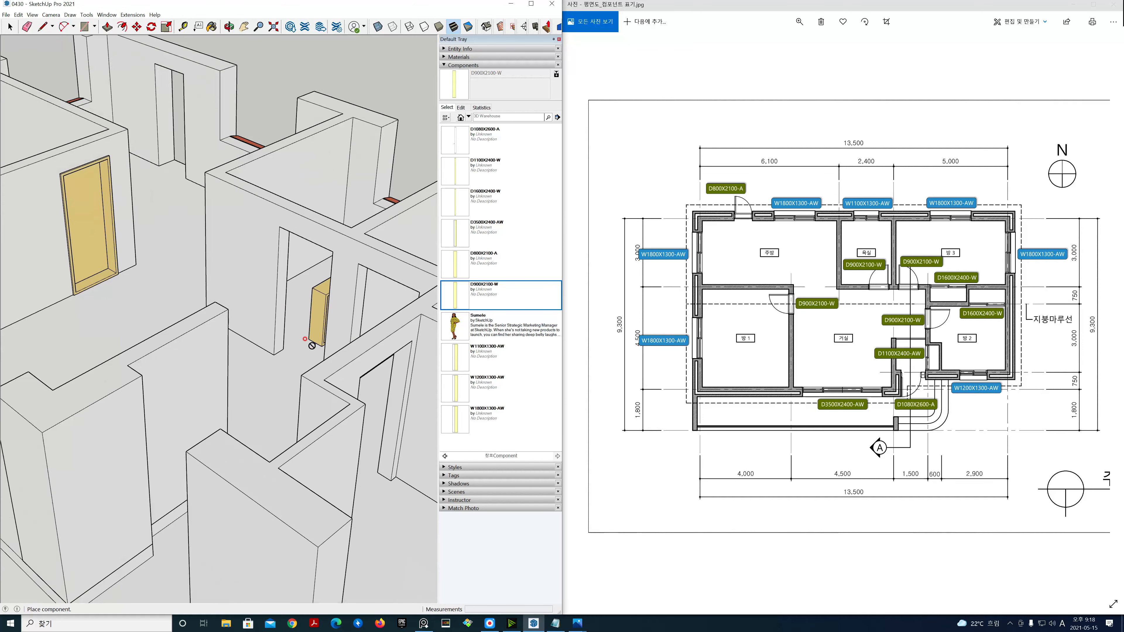
{"action": "scroll", "coordinate": [310, 348], "scroll_direction": "up", "scroll_amount": 2}
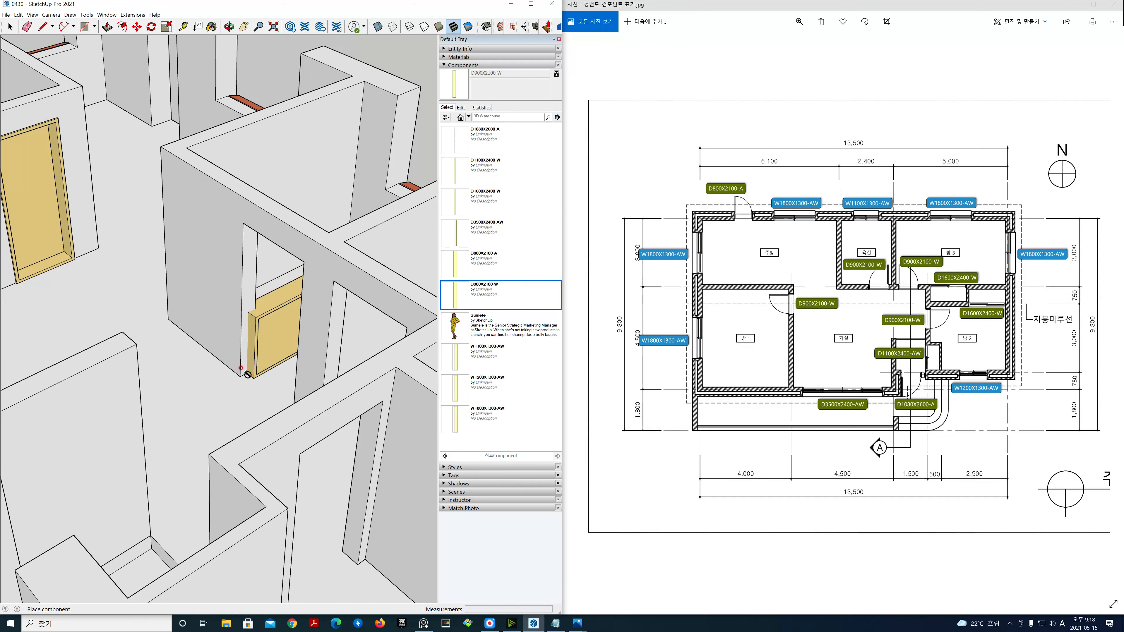
{"action": "scroll", "coordinate": [239, 373], "scroll_direction": "up", "scroll_amount": 3}
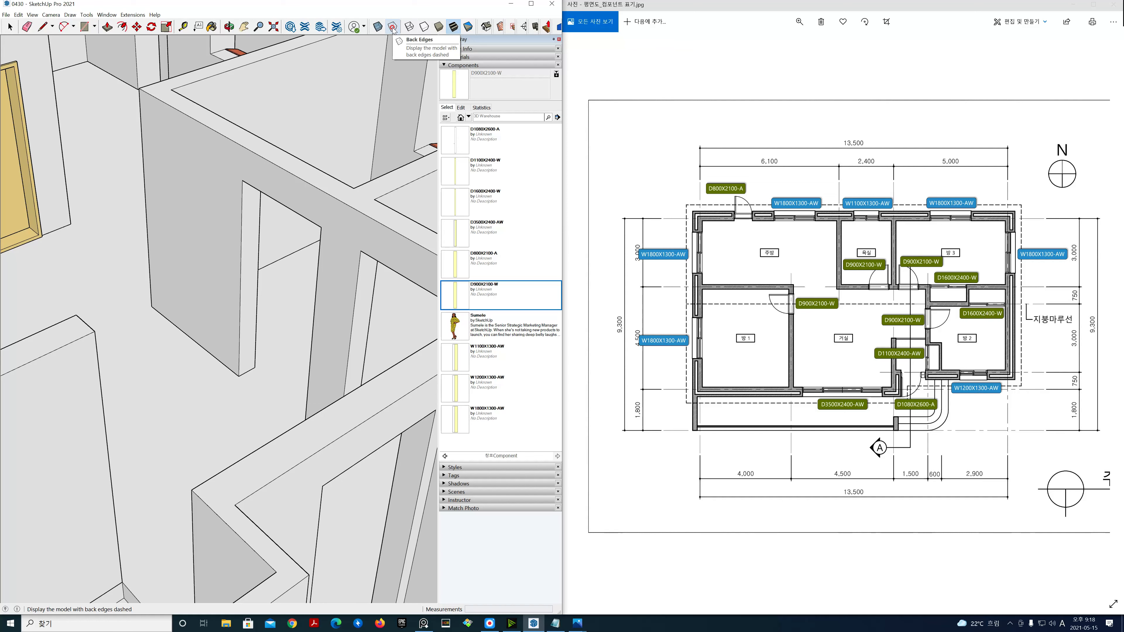
{"action": "left_click", "coordinate": [408, 27]}
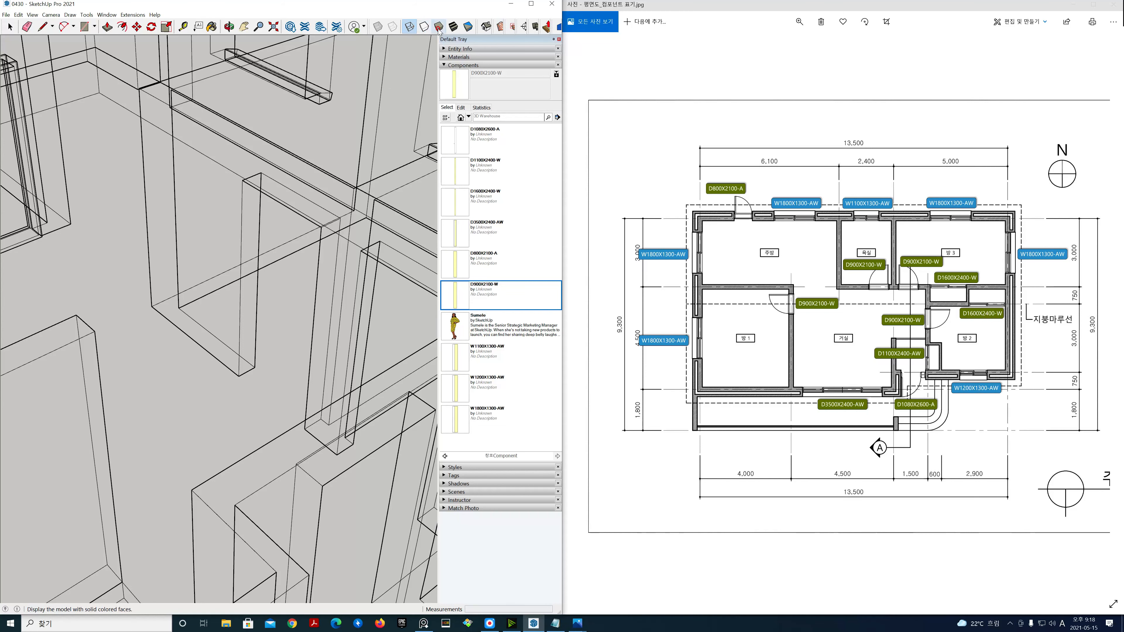
{"action": "left_click", "coordinate": [453, 26]}
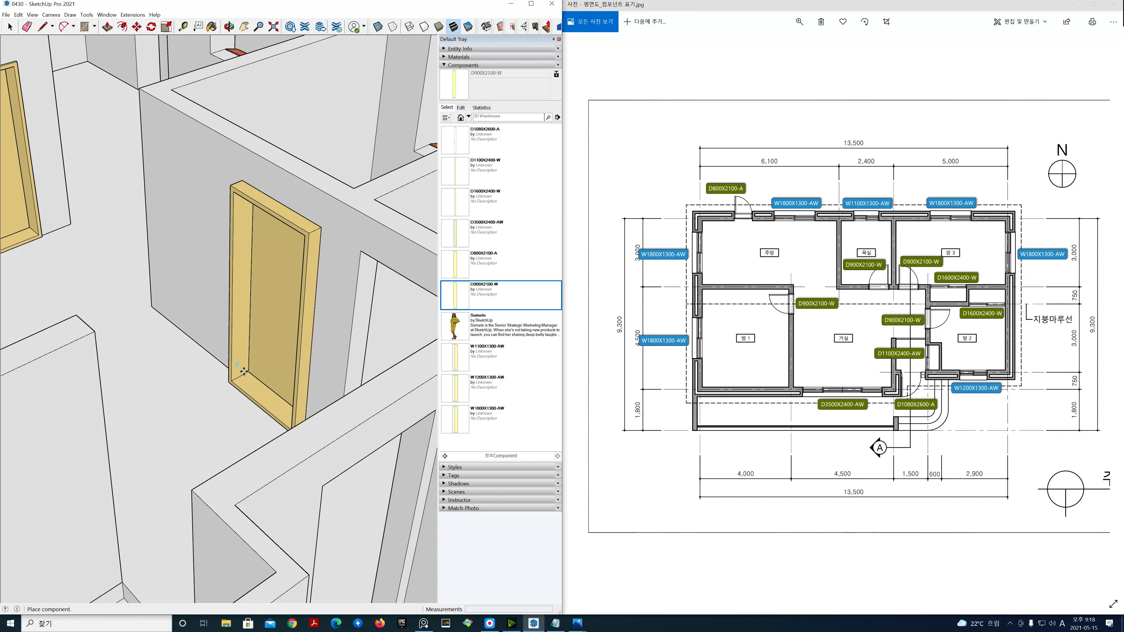
{"action": "left_click", "coordinate": [243, 372]}
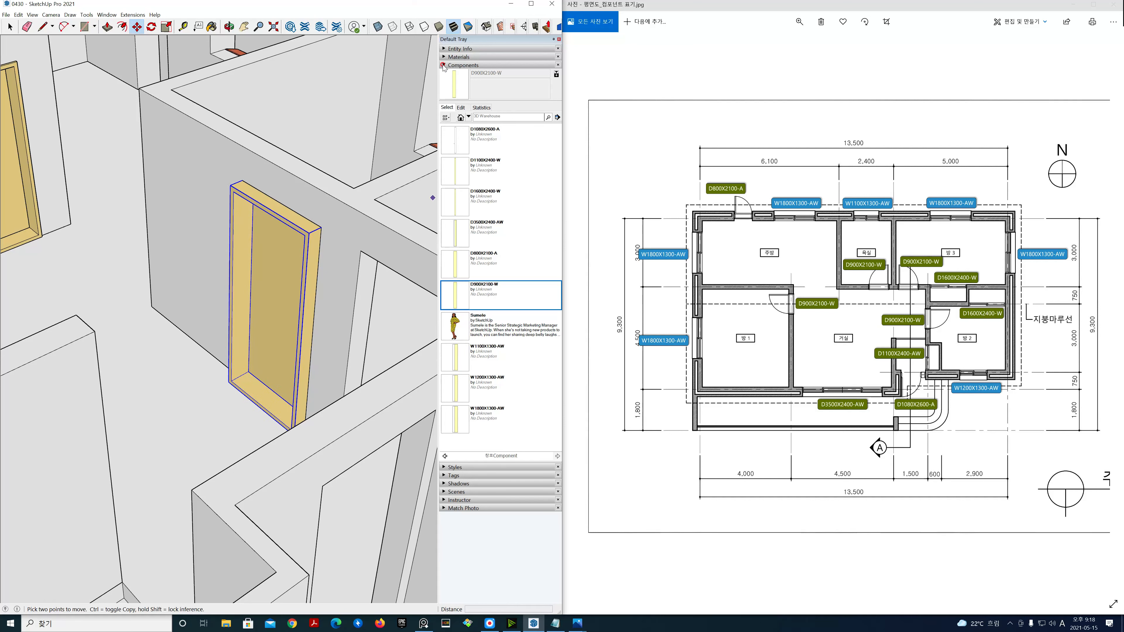
Centre the bathroom door frame across the wall thickness using wireframe display, restore shaded-with-textures display and deselect the door.
{"action": "left_click", "coordinate": [410, 27]}
{"action": "scroll", "coordinate": [270, 324], "scroll_direction": "up", "scroll_amount": 6}
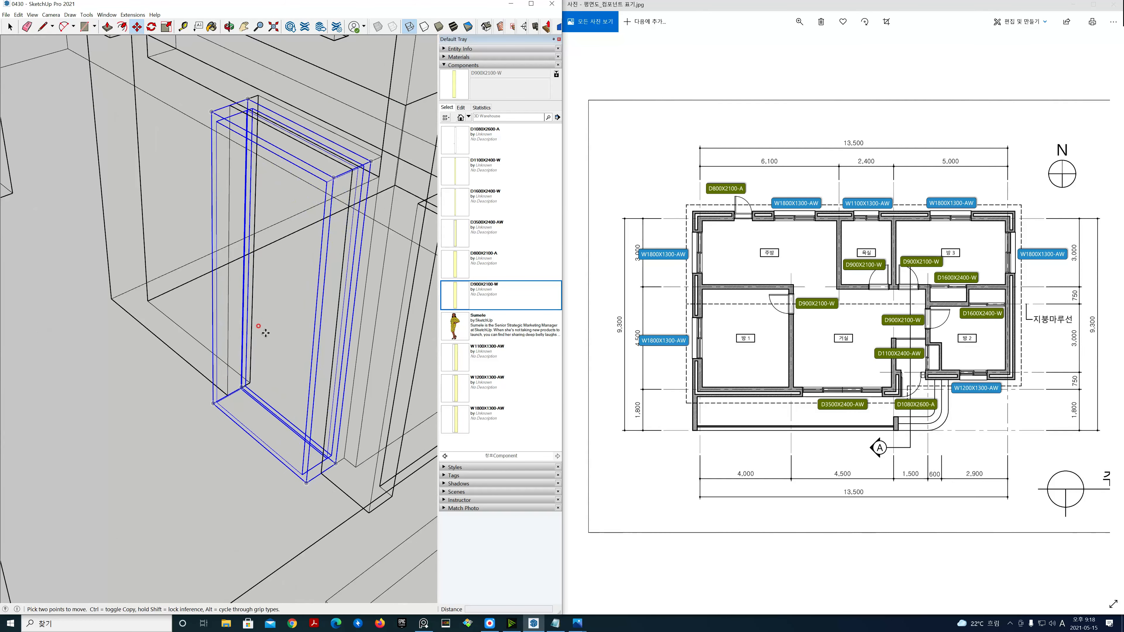
{"action": "left_click", "coordinate": [217, 377]}
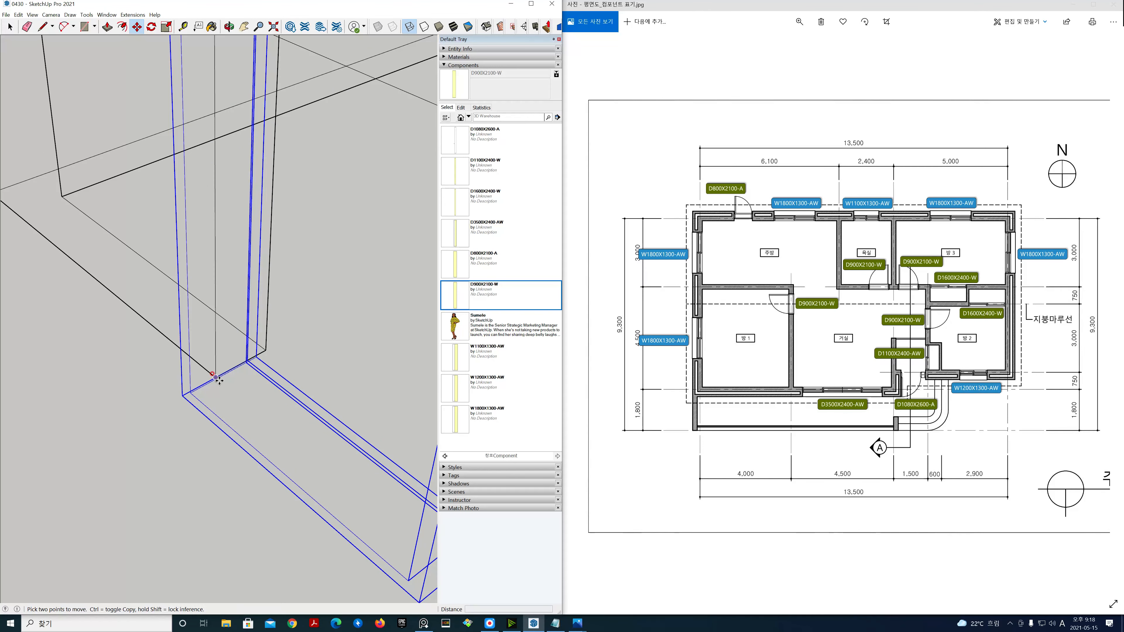
{"action": "left_click", "coordinate": [243, 367]}
{"action": "scroll", "coordinate": [243, 366], "scroll_direction": "down", "scroll_amount": 10}
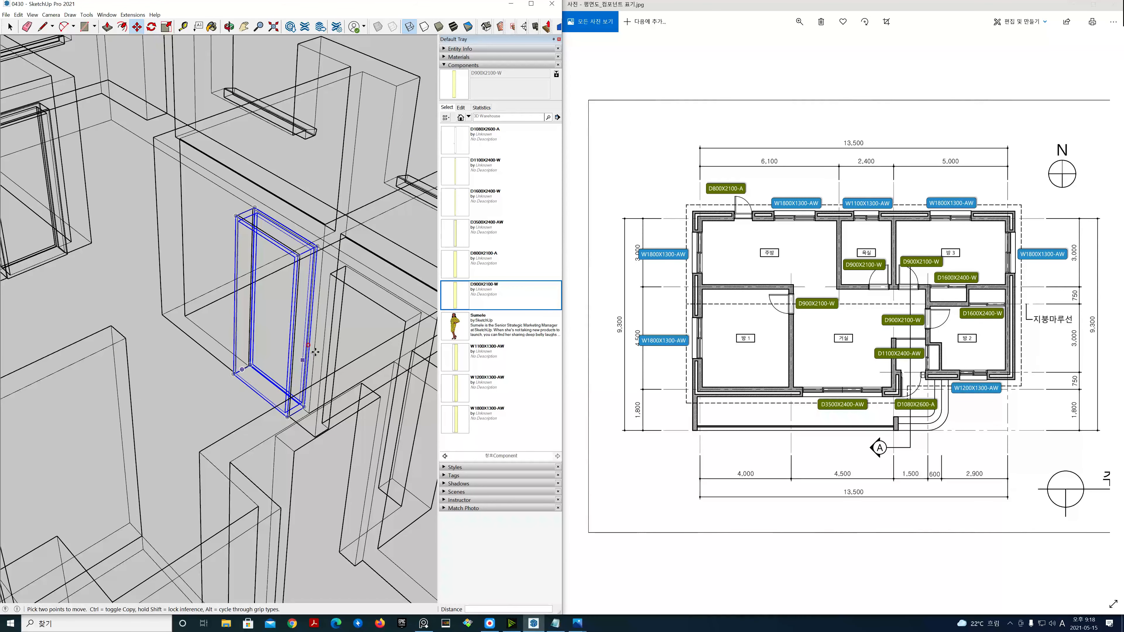
{"action": "left_click", "coordinate": [453, 27]}
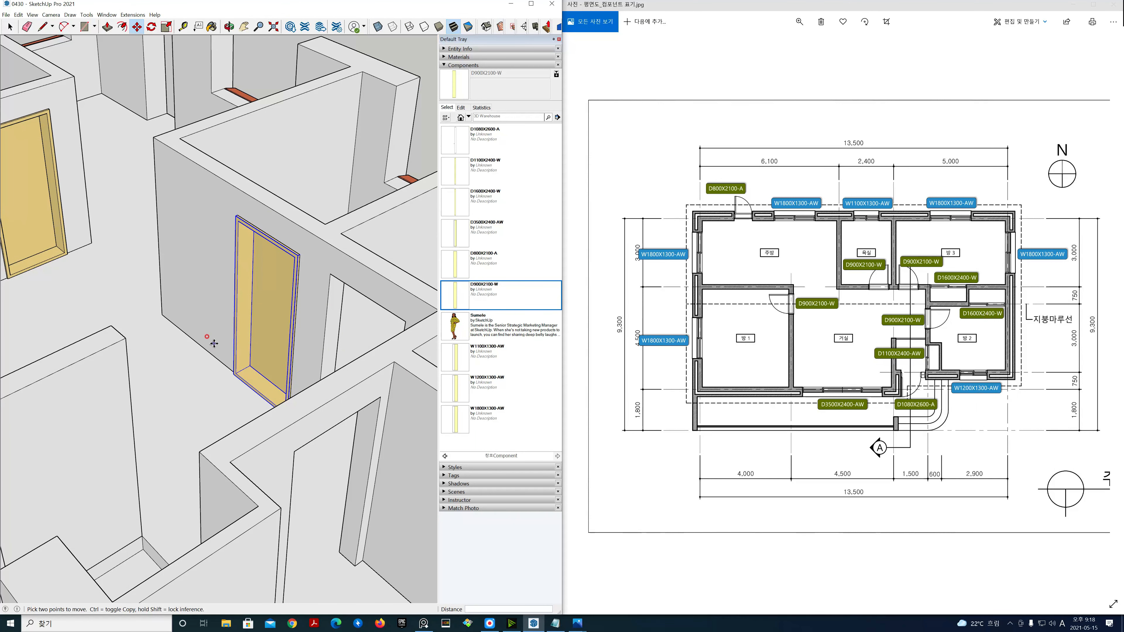
{"action": "scroll", "coordinate": [214, 344], "scroll_direction": "down", "scroll_amount": 3}
{"action": "key", "text": "space"}
{"action": "left_click", "coordinate": [214, 368]}
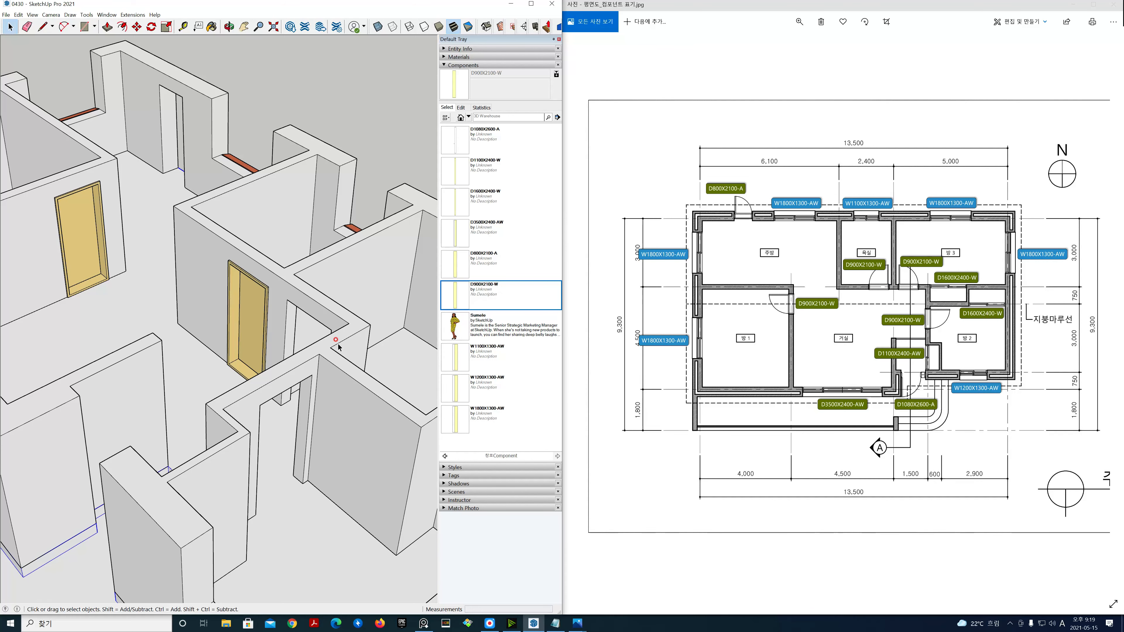
Place a D900X2100-W door in the doorway of room 방 3, aligned to the opening's lower corner.
{"action": "key", "text": "h"}
{"action": "left_click_drag", "start_coordinate": [318, 325], "coordinate": [223, 291]}
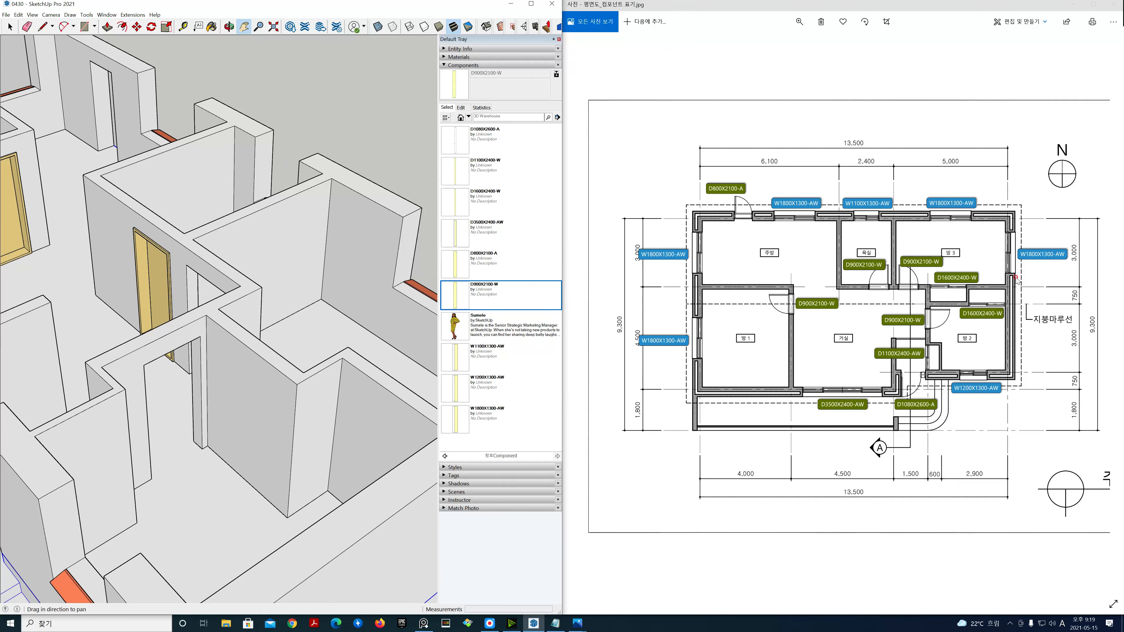
{"action": "mouse_move", "coordinate": [232, 370]}
{"action": "middle_mouse_down"}
{"action": "mouse_move", "coordinate": [251, 360]}
{"action": "mouse_move", "coordinate": [282, 394]}
{"action": "mouse_move", "coordinate": [380, 416]}
{"action": "mouse_move", "coordinate": [368, 410]}
{"action": "middle_mouse_up"}
{"action": "scroll", "coordinate": [305, 376], "scroll_direction": "up", "scroll_amount": 2}
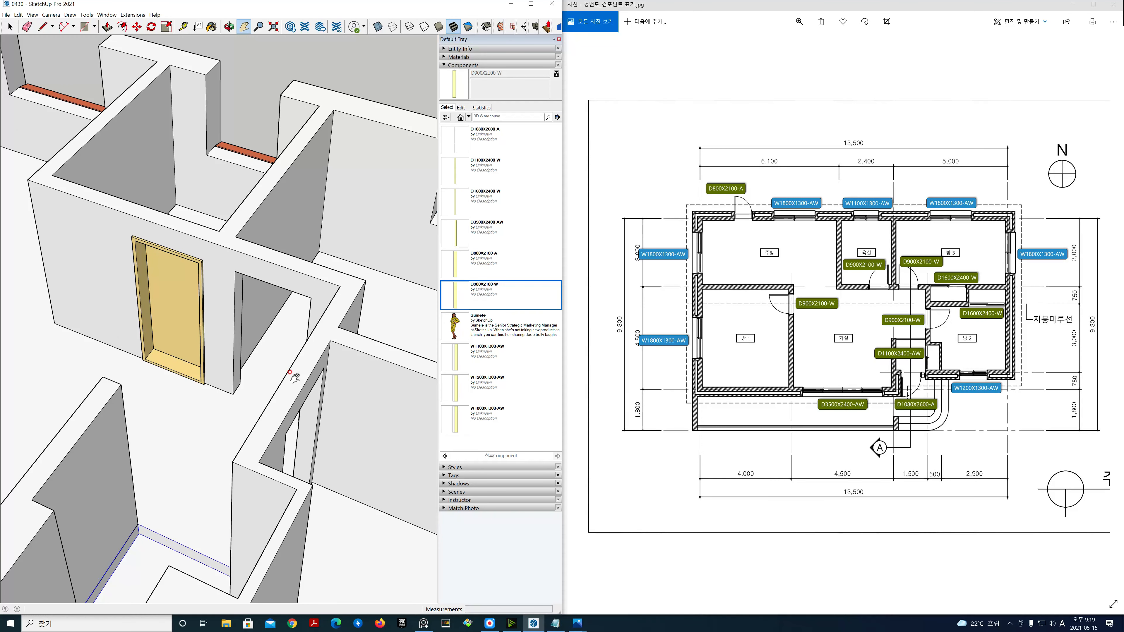
{"action": "middle_click_drag", "start_coordinate": [290, 372], "coordinate": [267, 373]}
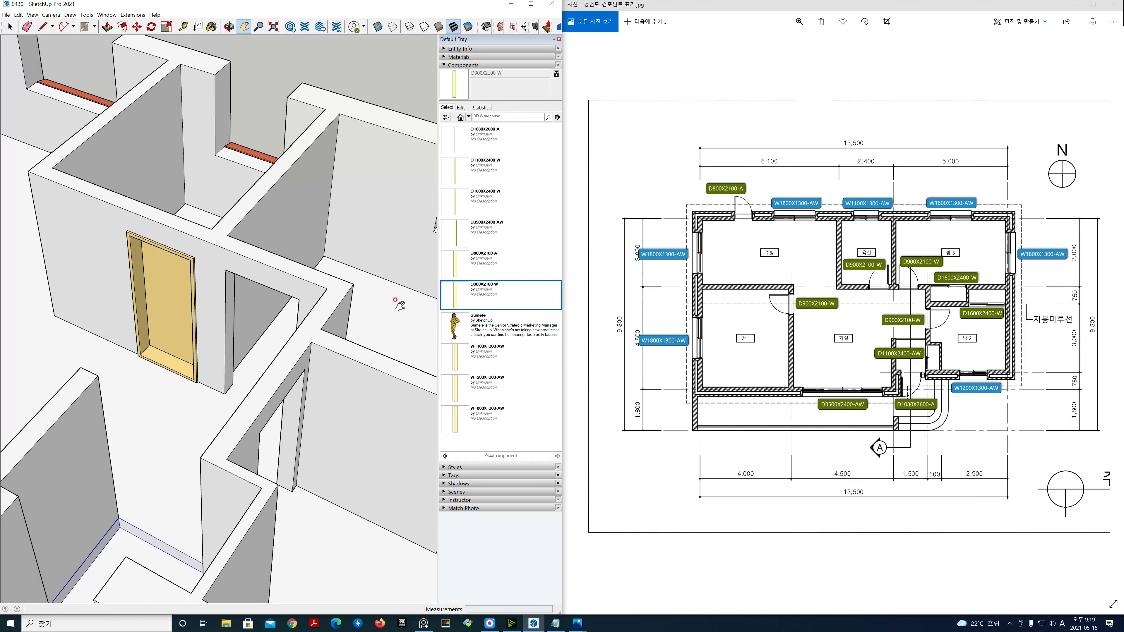
{"action": "left_click", "coordinate": [463, 294]}
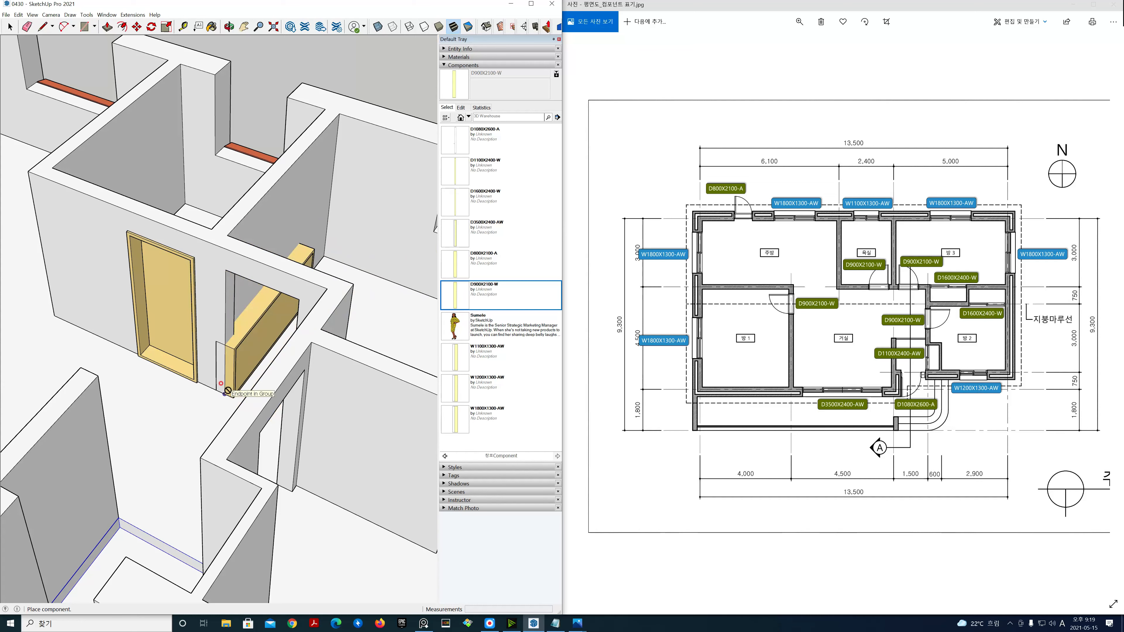
{"action": "middle_click_drag", "start_coordinate": [228, 392], "coordinate": [201, 407]}
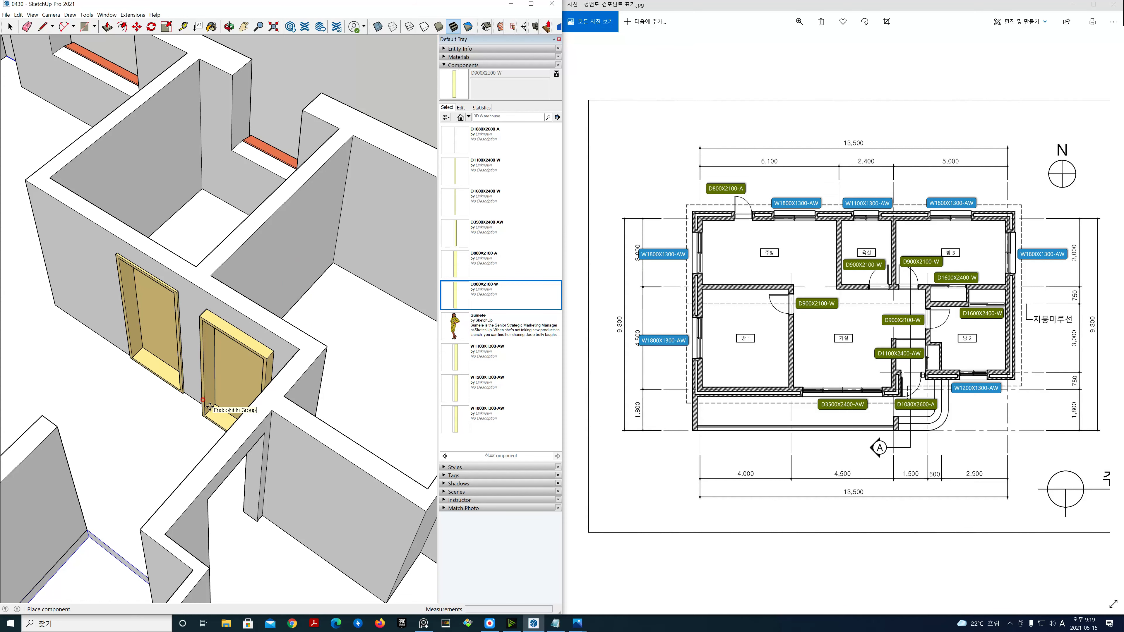
{"action": "left_click", "coordinate": [209, 406]}
In wireframe display, move the 방 3 door 100 mm from the opening's corner to the wall-thickness midpoint, deselect it and restore shaded-with-textures display.
{"action": "scroll", "coordinate": [210, 406], "scroll_direction": "up", "scroll_amount": 4}
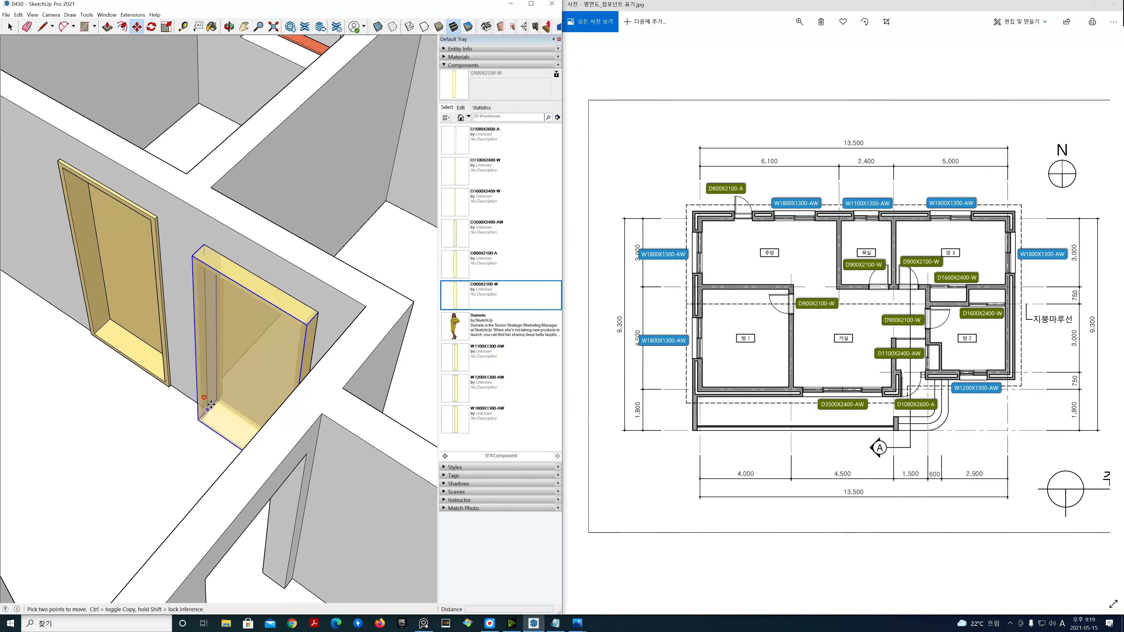
{"action": "scroll", "coordinate": [211, 404], "scroll_direction": "up", "scroll_amount": 3}
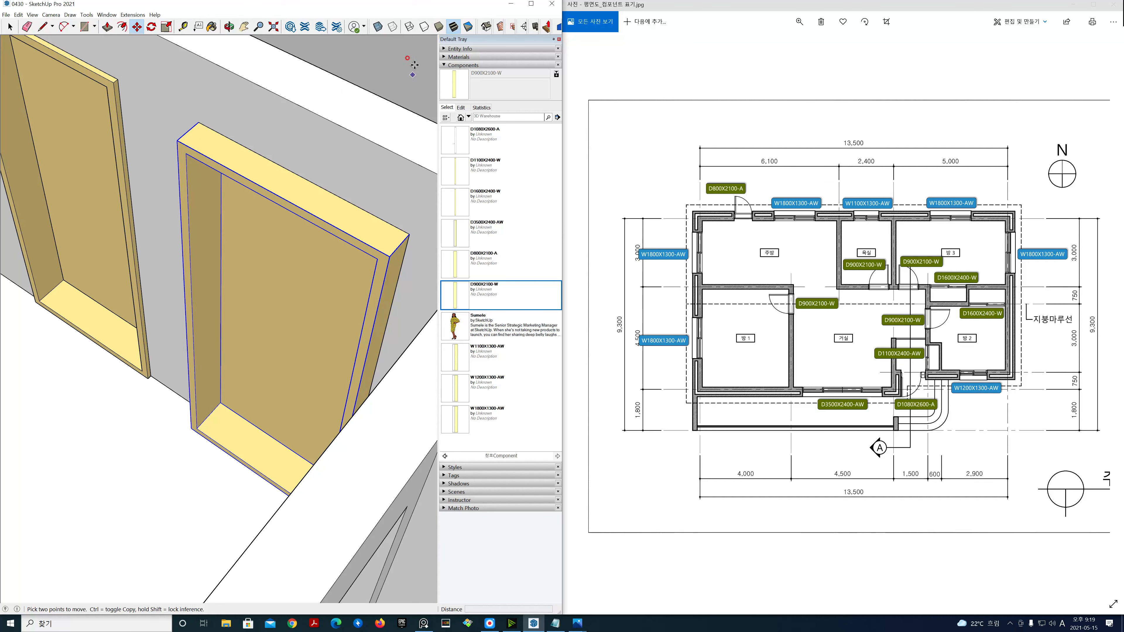
{"action": "left_click", "coordinate": [409, 27]}
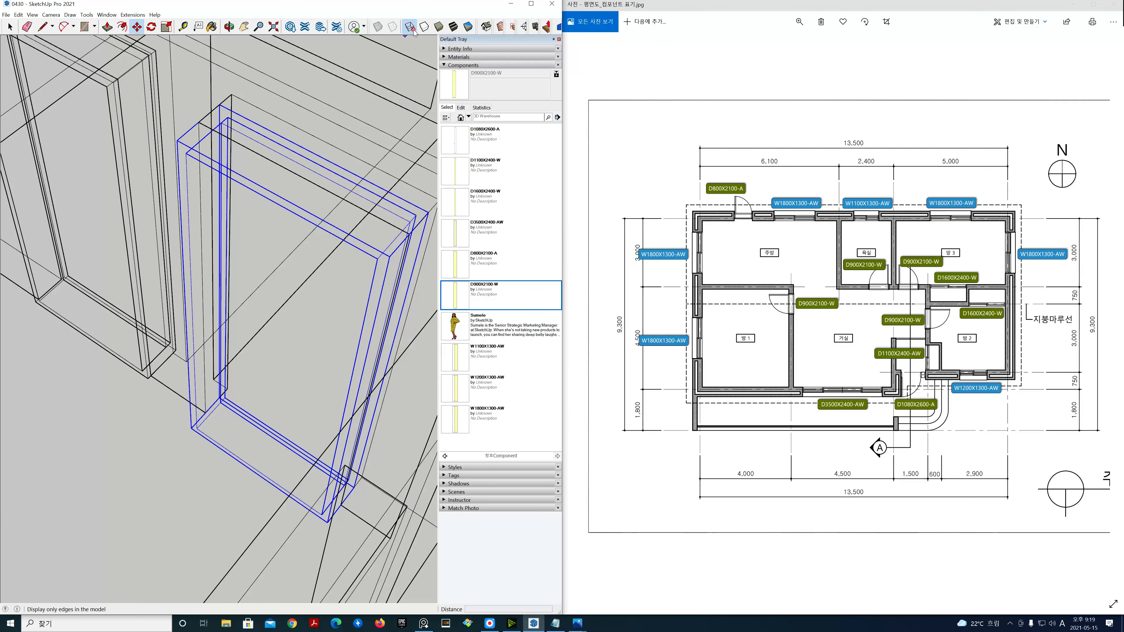
{"action": "scroll", "coordinate": [257, 394], "scroll_direction": "up", "scroll_amount": 4}
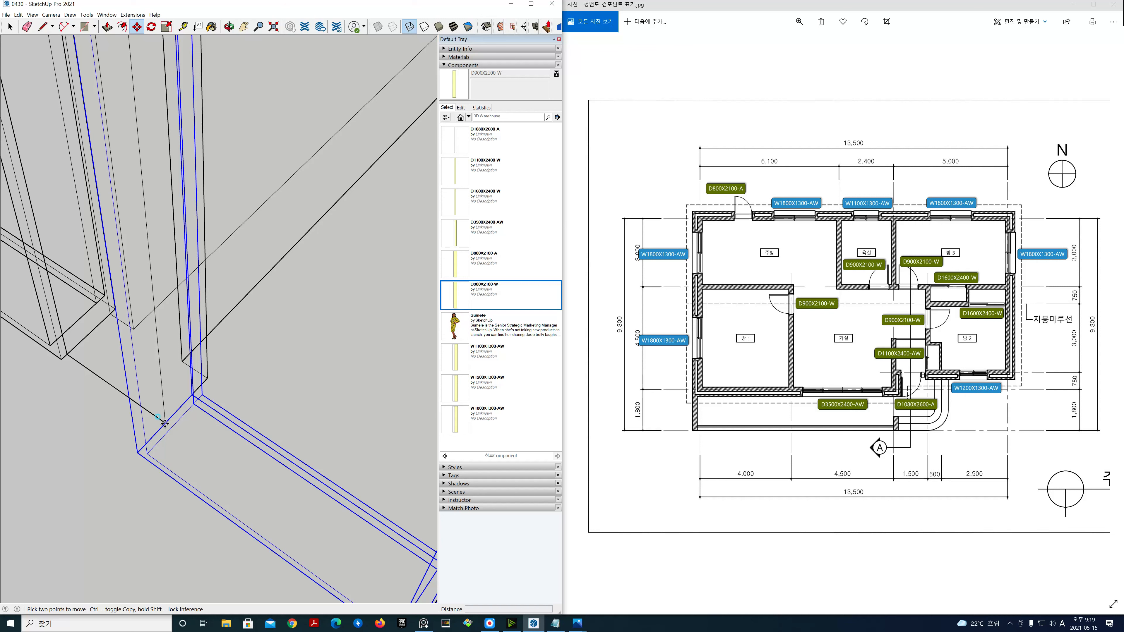
{"action": "left_click", "coordinate": [164, 424]}
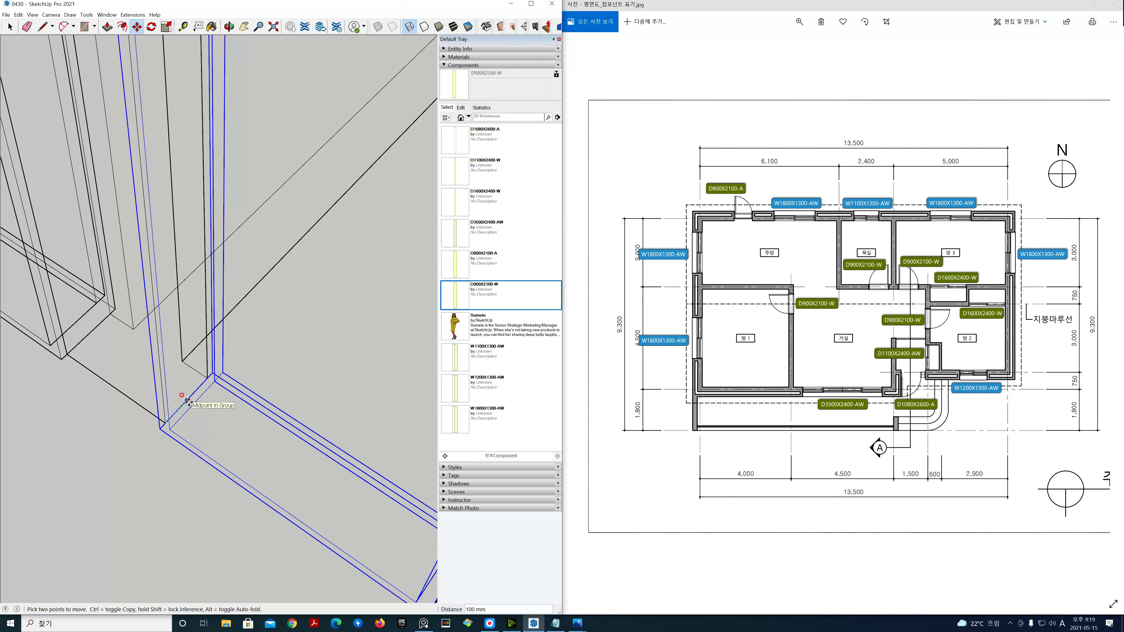
{"action": "left_click", "coordinate": [188, 400]}
{"action": "key", "text": "ctrl+t"}
{"action": "key", "text": "space"}
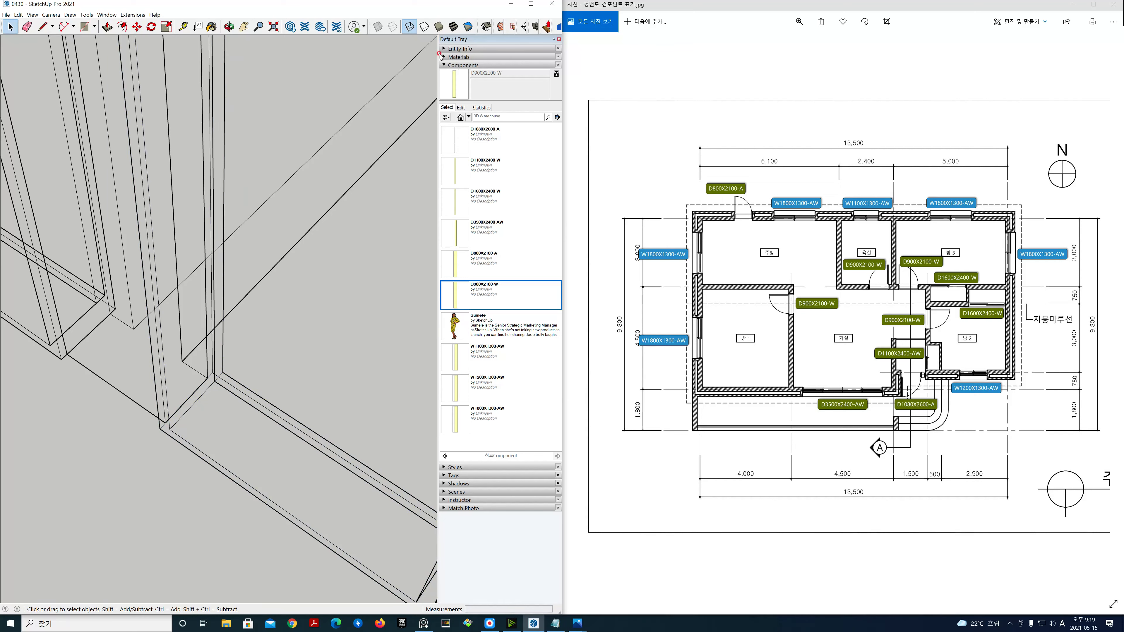
{"action": "left_click", "coordinate": [453, 27]}
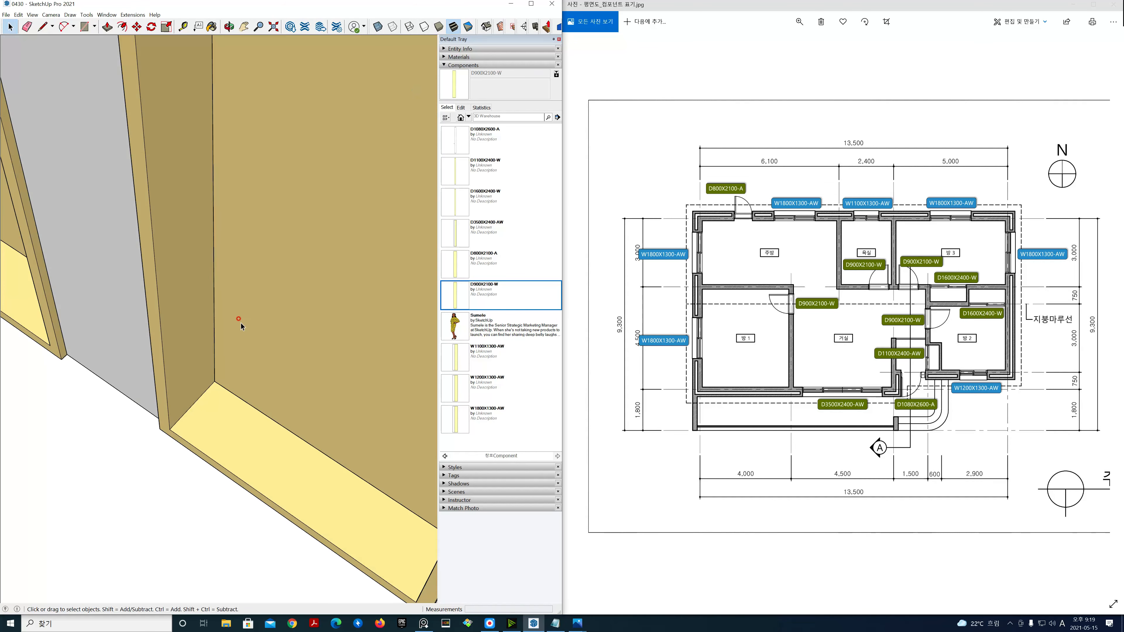
{"action": "scroll", "coordinate": [236, 361], "scroll_direction": "down", "scroll_amount": 6}
{"action": "middle_click_drag", "start_coordinate": [233, 387], "coordinate": [262, 347]}
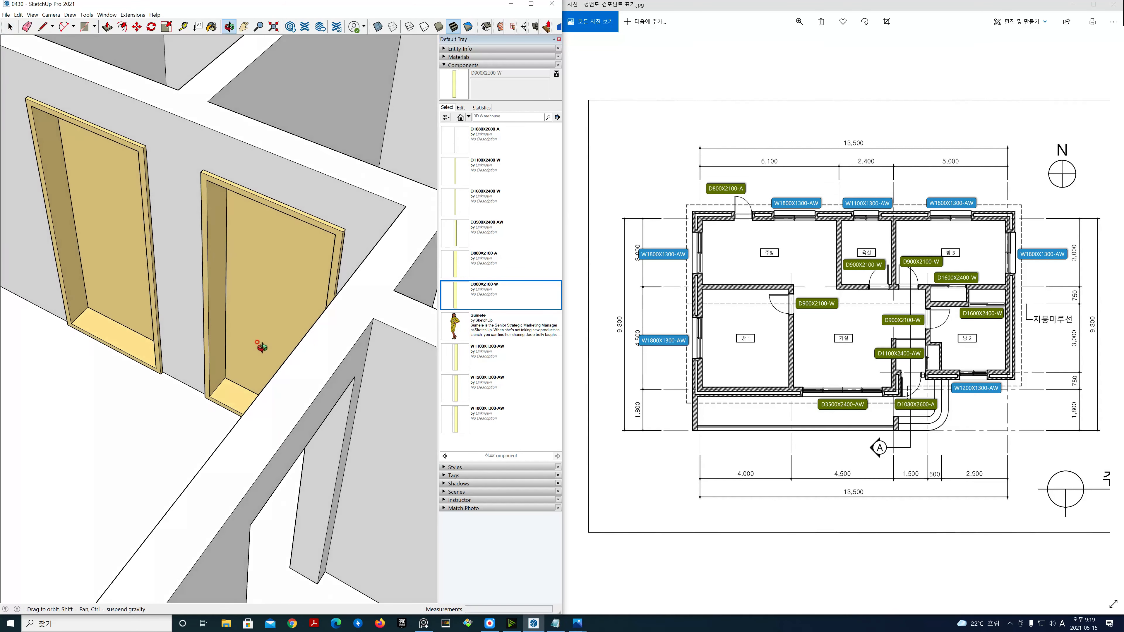
{"action": "scroll", "coordinate": [231, 354], "scroll_direction": "down", "scroll_amount": 10}
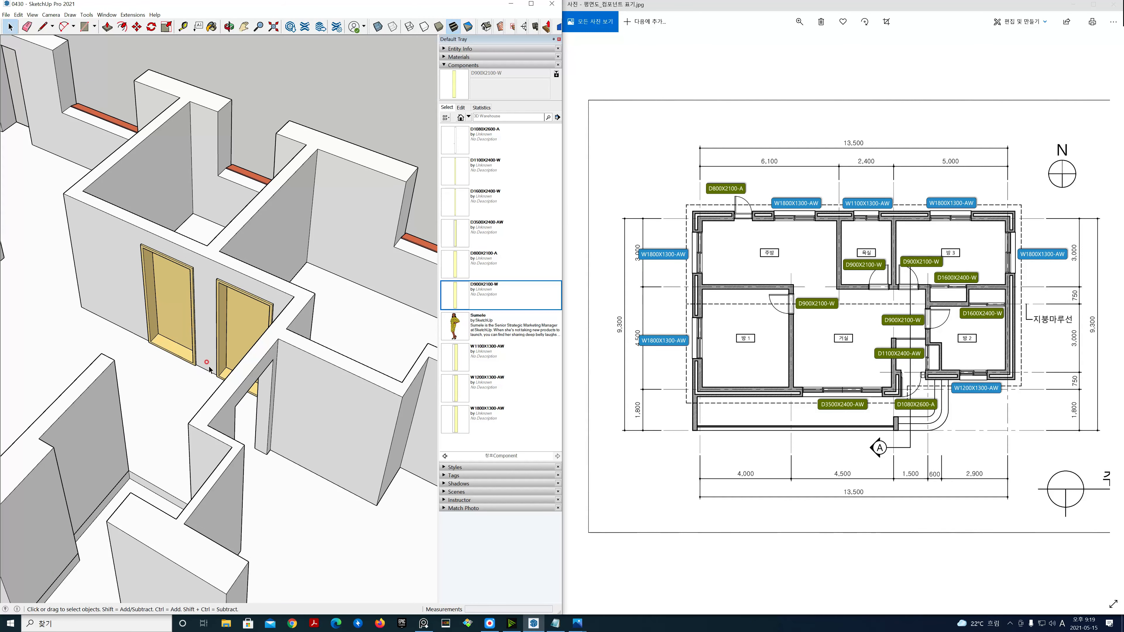
Place a D900X2100-W door in the doorway of room 방 2, aligned to the opening's lower corner.
{"action": "key", "text": "h"}
{"action": "mouse_move", "coordinate": [156, 364]}
{"action": "left_mouse_down"}
{"action": "mouse_move", "coordinate": [234, 348]}
{"action": "mouse_move", "coordinate": [235, 337]}
{"action": "left_mouse_up"}
{"action": "scroll", "coordinate": [232, 353], "scroll_direction": "down", "scroll_amount": 6}
{"action": "scroll", "coordinate": [235, 337], "scroll_direction": "up", "scroll_amount": 5}
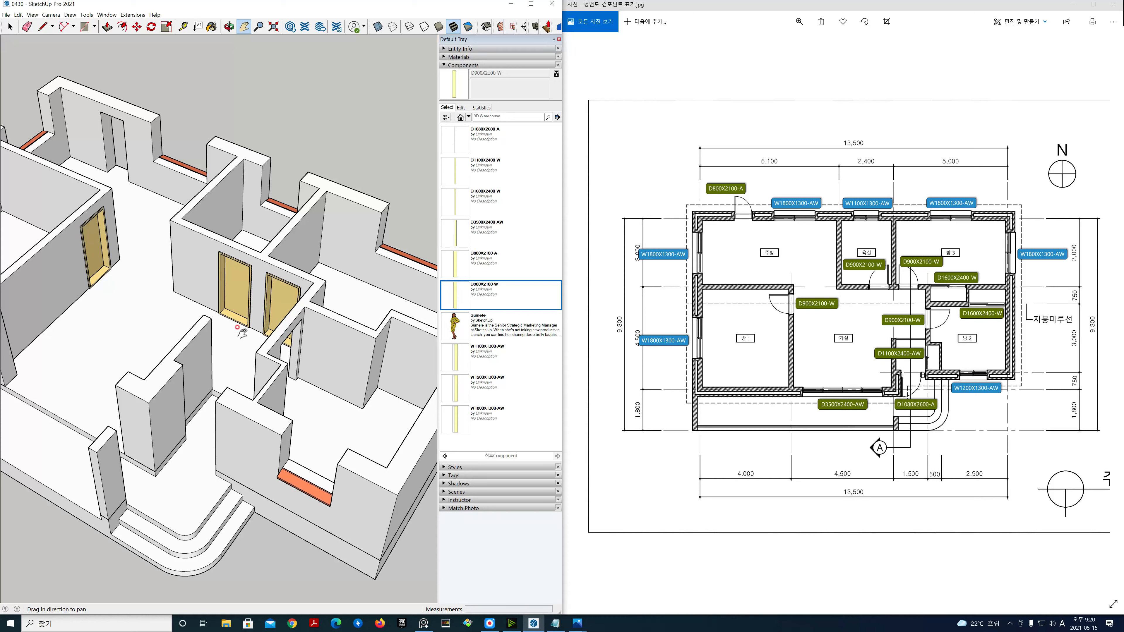
{"action": "middle_click_drag", "start_coordinate": [236, 336], "coordinate": [622, 382]}
{"action": "middle_click_drag", "start_coordinate": [370, 315], "coordinate": [276, 333], "text": "shift"}
{"action": "scroll", "coordinate": [276, 332], "scroll_direction": "up", "scroll_amount": 3}
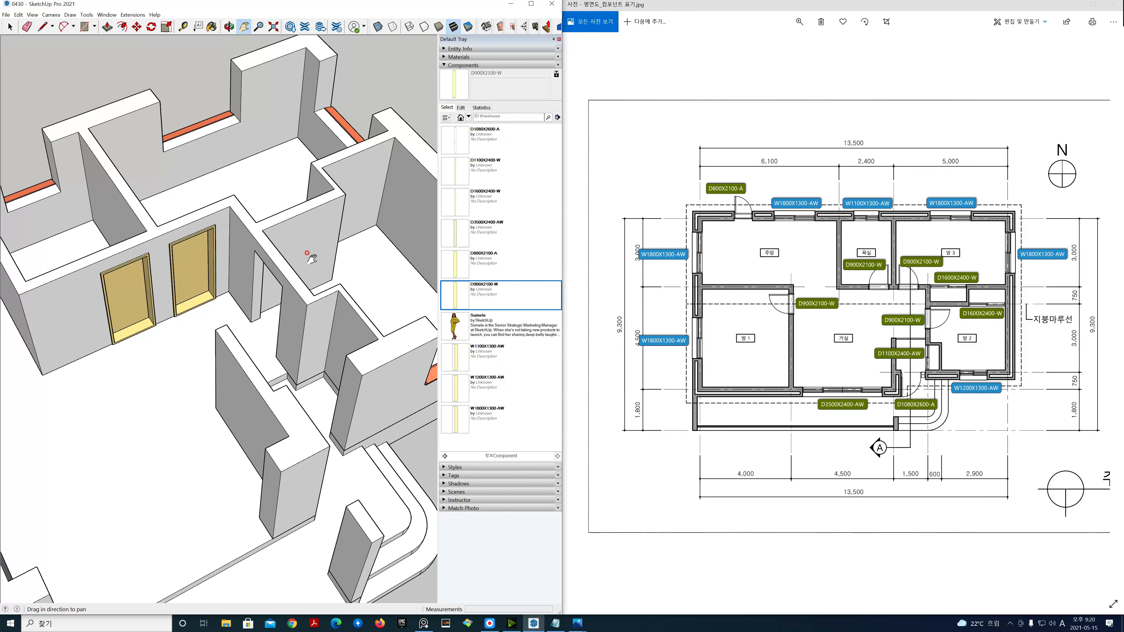
{"action": "scroll", "coordinate": [262, 319], "scroll_direction": "up", "scroll_amount": 4}
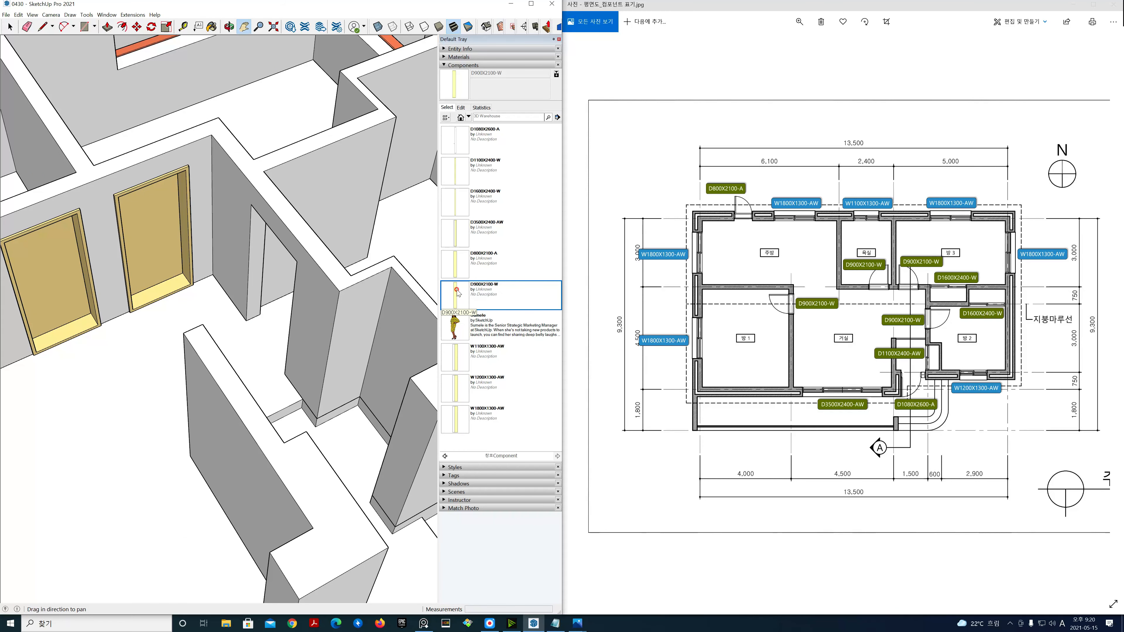
{"action": "left_click", "coordinate": [458, 299]}
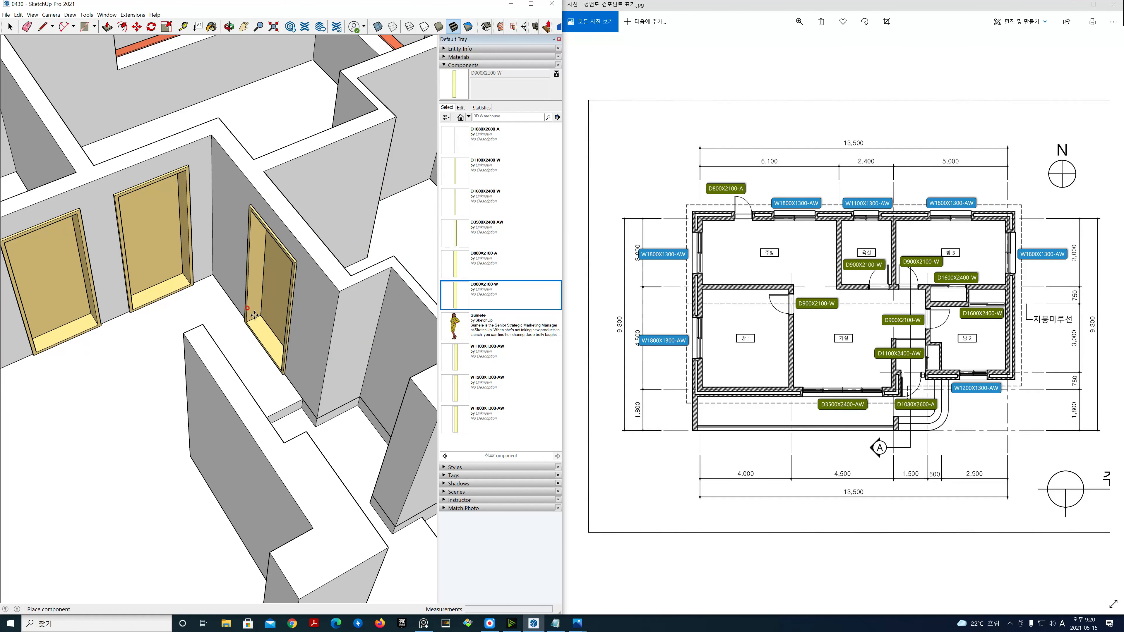
{"action": "left_click", "coordinate": [254, 318]}
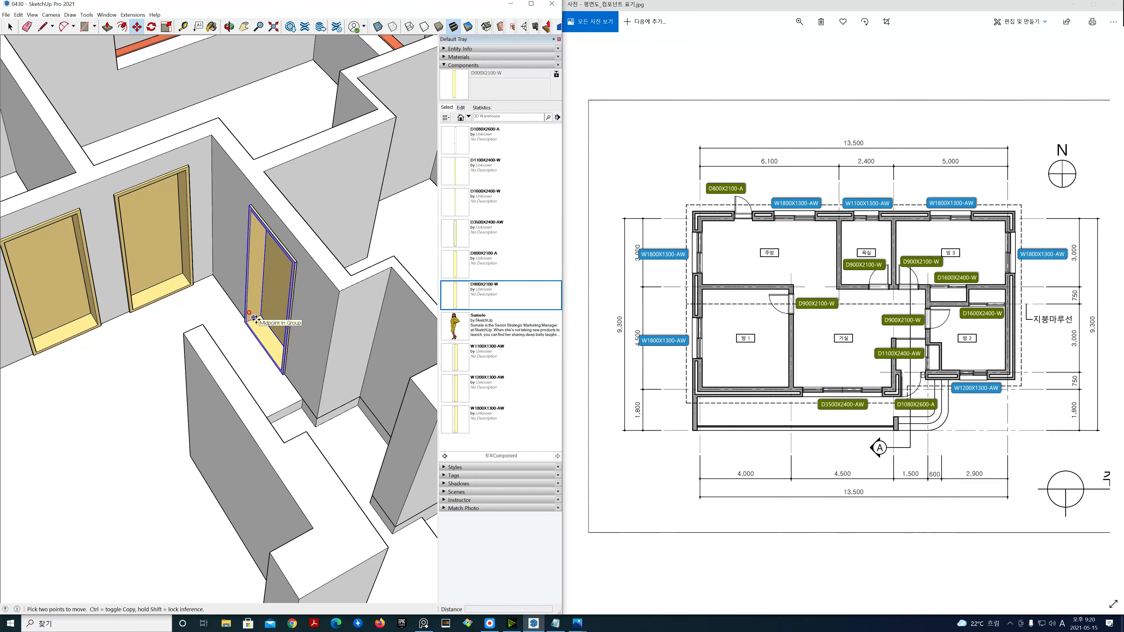
{"action": "scroll", "coordinate": [254, 318], "scroll_direction": "up", "scroll_amount": 1}
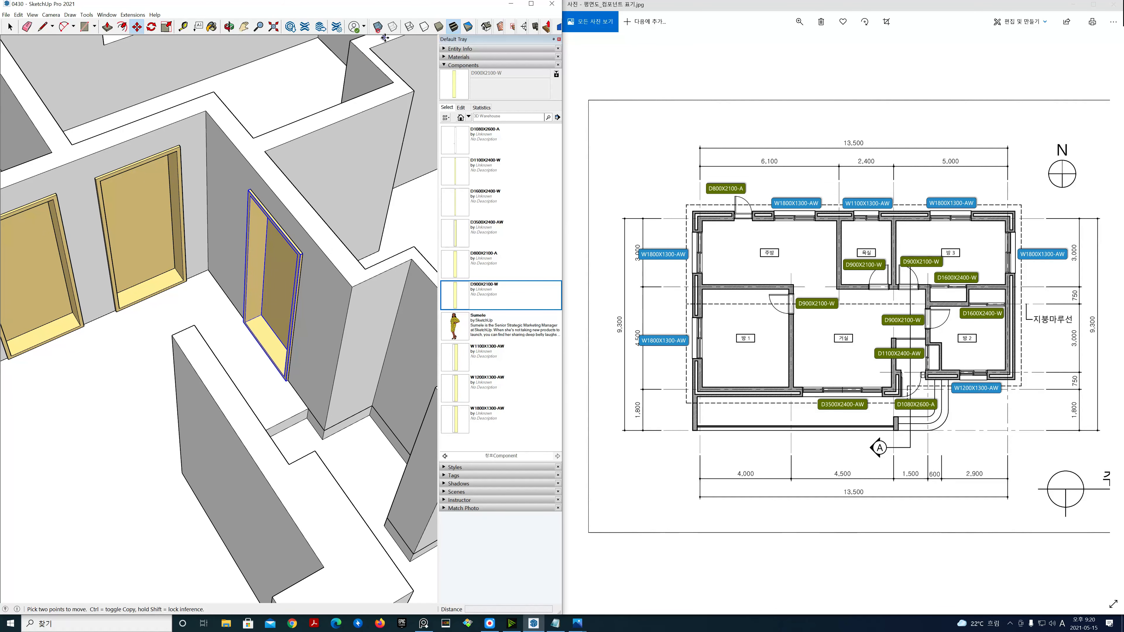
Centre the 방 2 door across the wall thickness using wireframe display, restore shaded-with-textures display and deselect the door.
{"action": "left_click", "coordinate": [409, 26]}
{"action": "scroll", "coordinate": [247, 316], "scroll_direction": "up", "scroll_amount": 2}
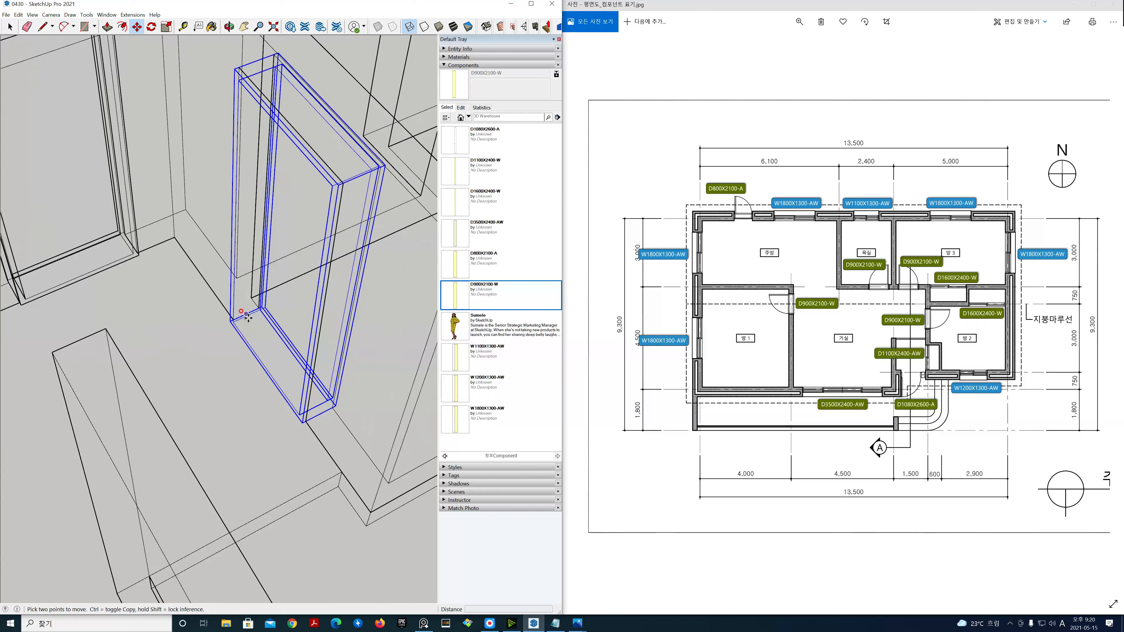
{"action": "scroll", "coordinate": [243, 315], "scroll_direction": "down", "scroll_amount": 3}
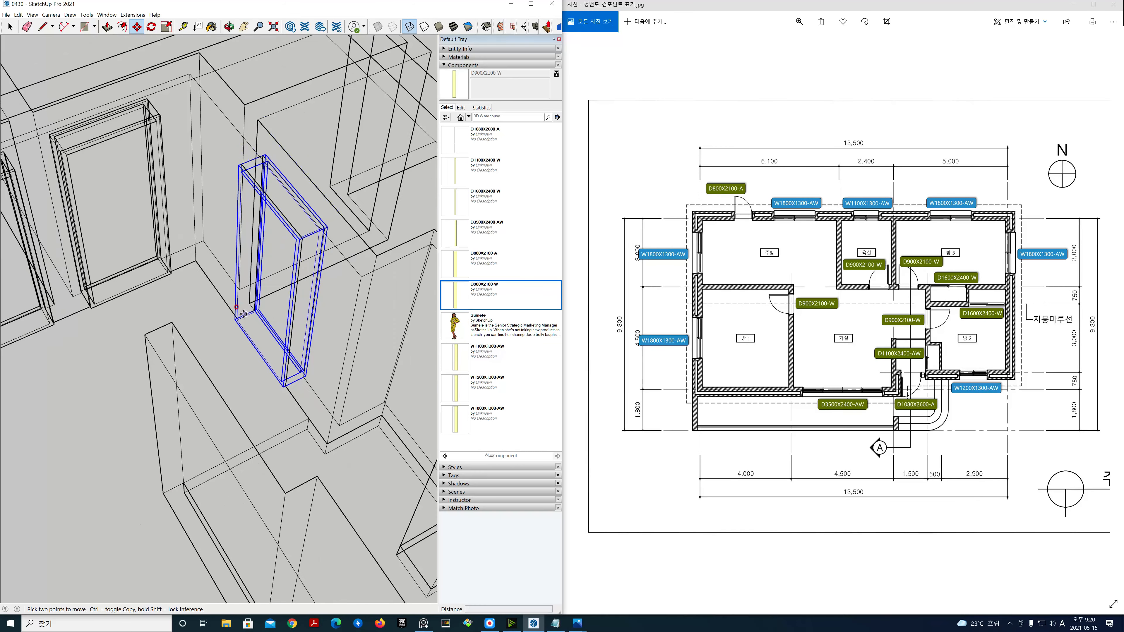
{"action": "scroll", "coordinate": [242, 314], "scroll_direction": "down", "scroll_amount": 4}
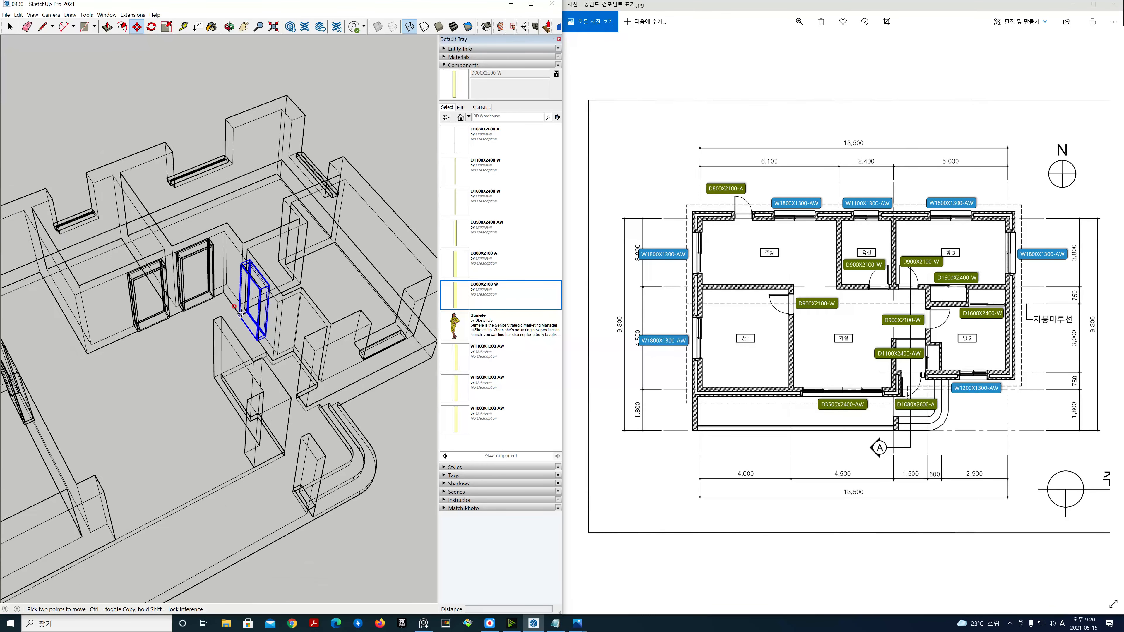
{"action": "left_click", "coordinate": [453, 26]}
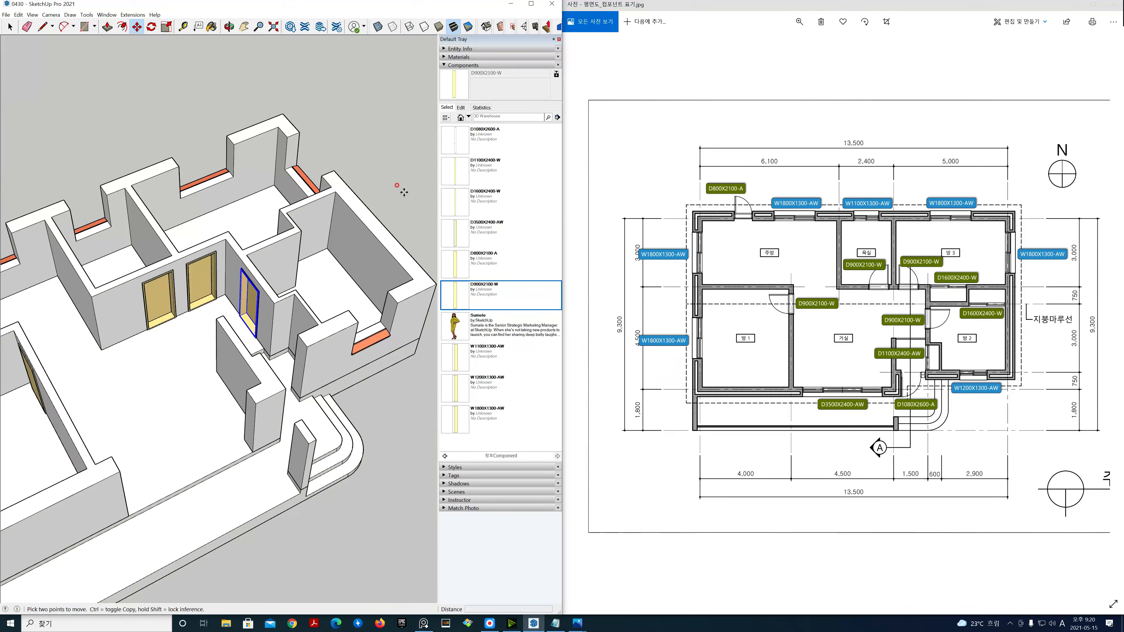
{"action": "key", "text": "o"}
{"action": "left_click_drag", "start_coordinate": [398, 193], "coordinate": [201, 105]}
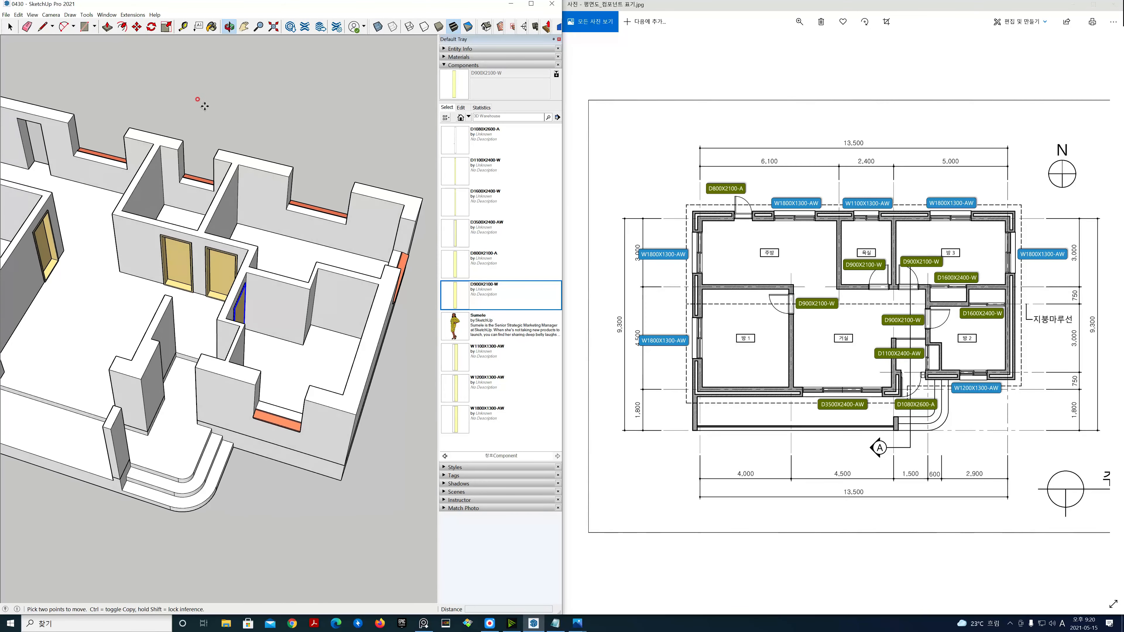
{"action": "key", "text": "space"}
{"action": "left_click", "coordinate": [217, 99]}
{"action": "middle_click_drag", "start_coordinate": [222, 274], "coordinate": [148, 294]}
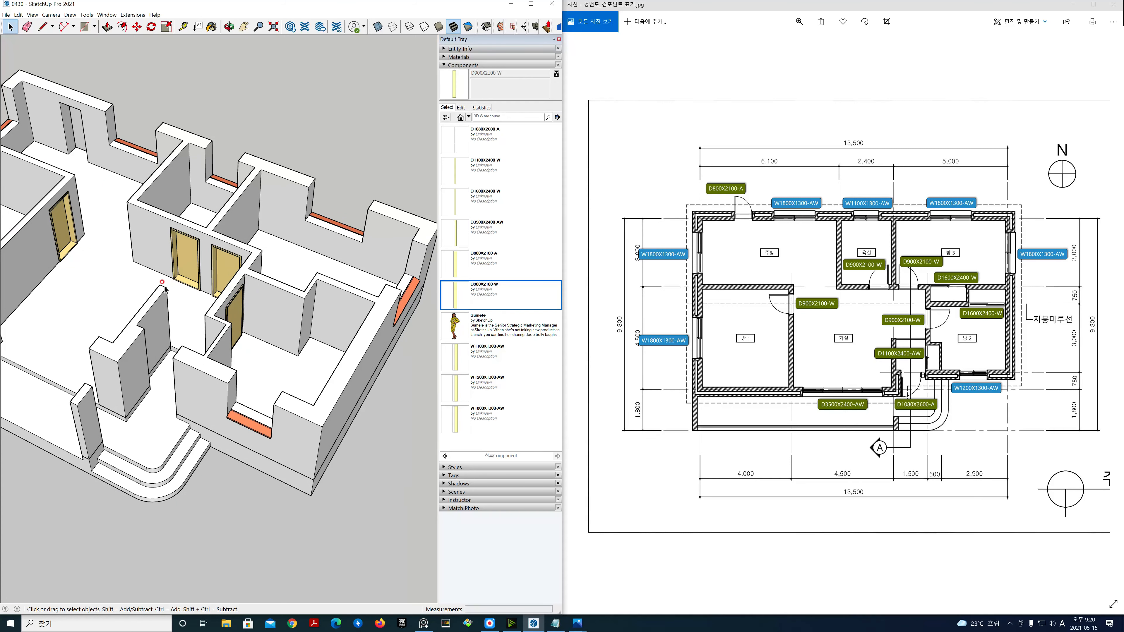
{"action": "scroll", "coordinate": [174, 291], "scroll_direction": "down", "scroll_amount": 2}
{"action": "key", "text": "h"}
{"action": "left_click_drag", "start_coordinate": [160, 277], "coordinate": [202, 292]}
{"action": "scroll", "coordinate": [203, 292], "scroll_direction": "up", "scroll_amount": 2}
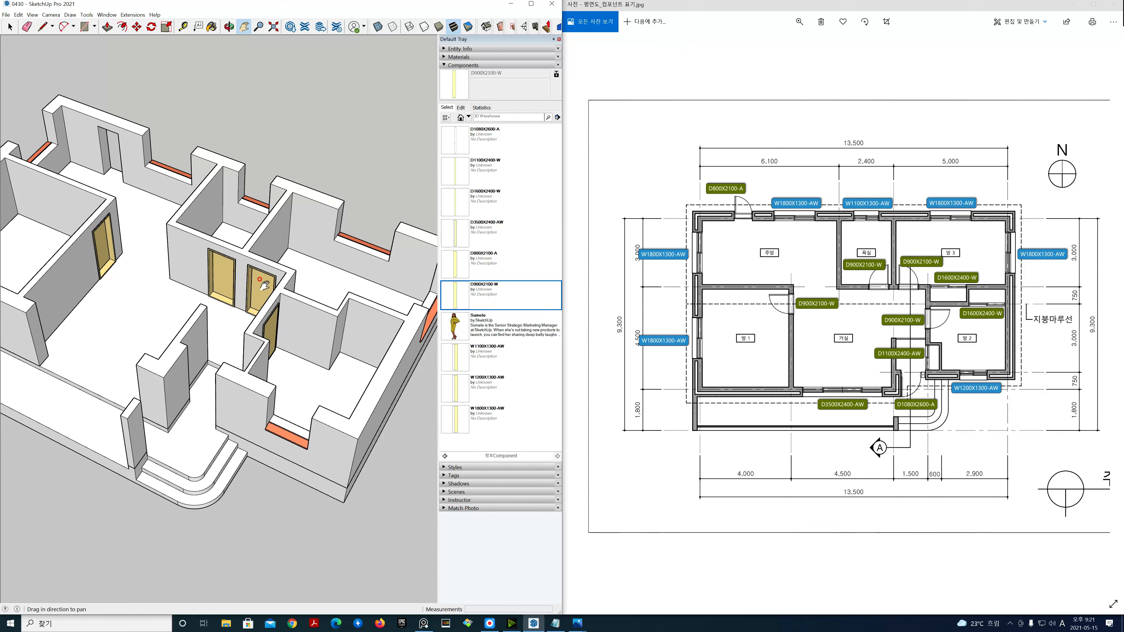
{"action": "middle_click_drag", "start_coordinate": [275, 333], "coordinate": [282, 334]}
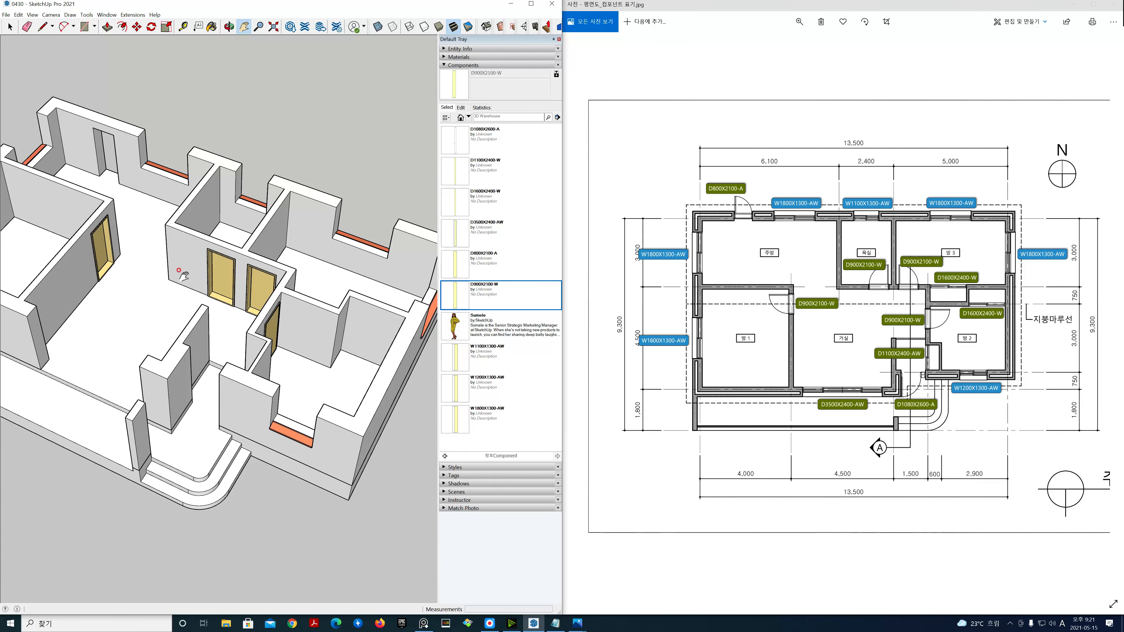
{"action": "mouse_move", "coordinate": [256, 289]}
{"action": "middle_mouse_down"}
{"action": "mouse_move", "coordinate": [381, 292]}
{"action": "mouse_move", "coordinate": [296, 311]}
{"action": "mouse_move", "coordinate": [338, 312]}
{"action": "middle_mouse_up"}
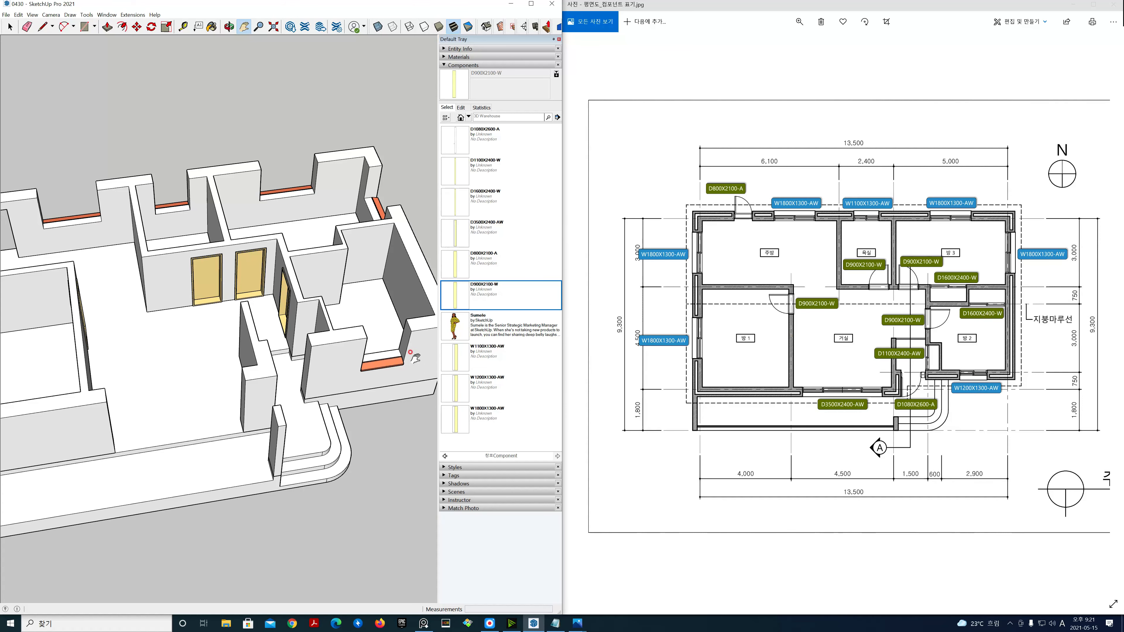
Place a D1100X2400-W door in the storage opening beside the entrance, aligned to the opening's upper corner.
{"action": "mouse_move", "coordinate": [332, 362]}
{"action": "middle_mouse_down"}
{"action": "mouse_move", "coordinate": [440, 357]}
{"action": "mouse_move", "coordinate": [302, 325]}
{"action": "middle_mouse_up"}
{"action": "scroll", "coordinate": [376, 346], "scroll_direction": "up", "scroll_amount": 5}
{"action": "left_click_drag", "start_coordinate": [302, 325], "coordinate": [206, 323]}
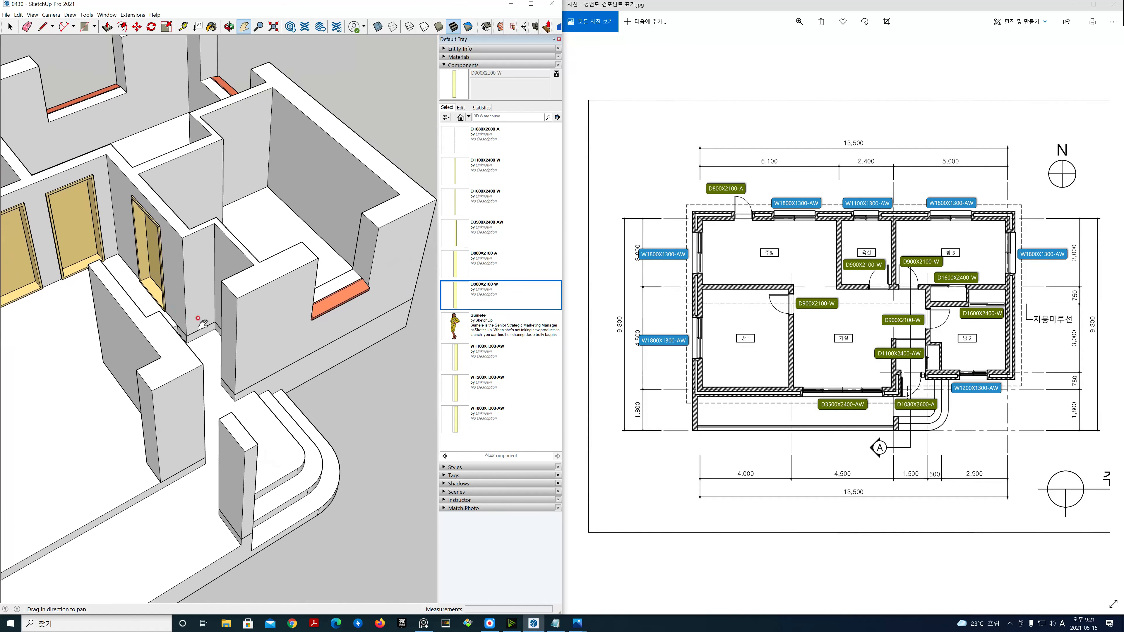
{"action": "middle_click_drag", "start_coordinate": [229, 331], "coordinate": [244, 337]}
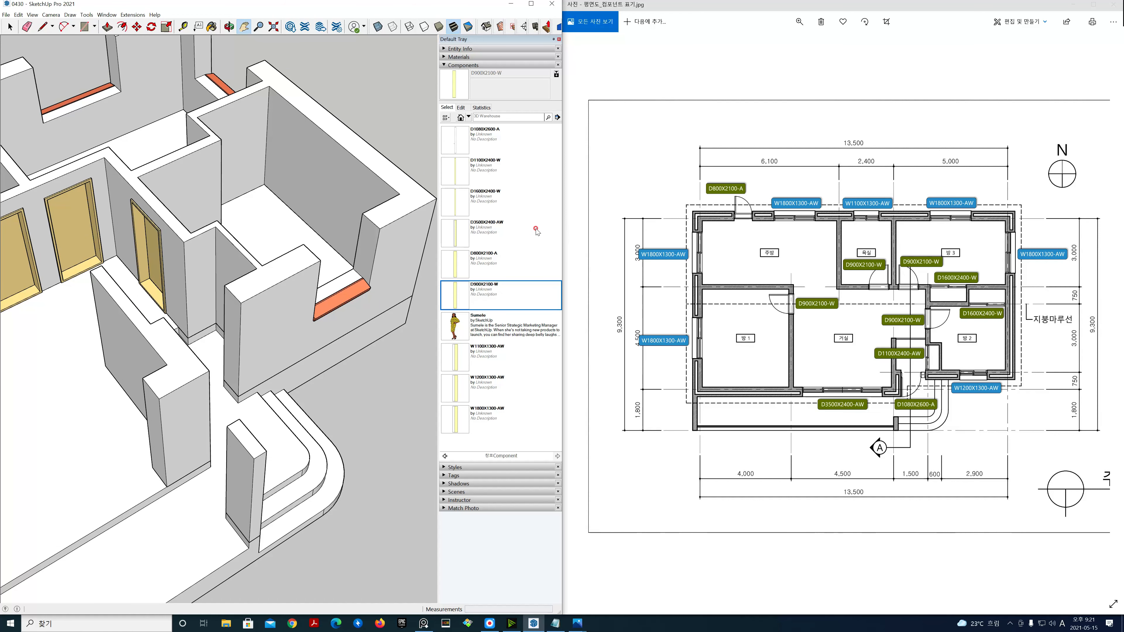
{"action": "left_click", "coordinate": [480, 170]}
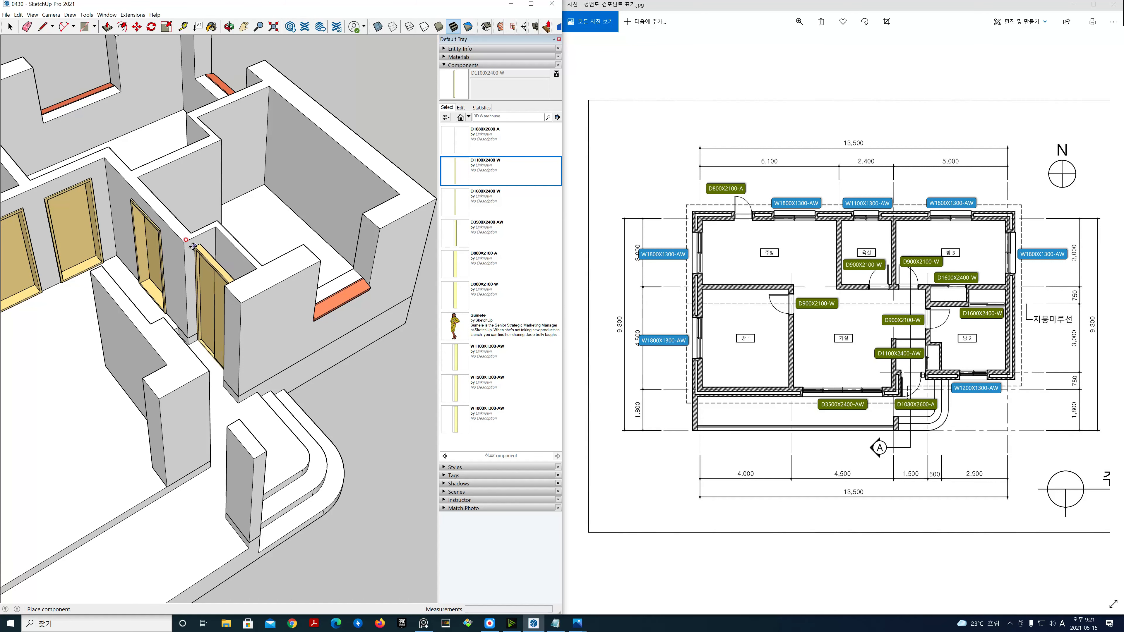
{"action": "left_click", "coordinate": [183, 244]}
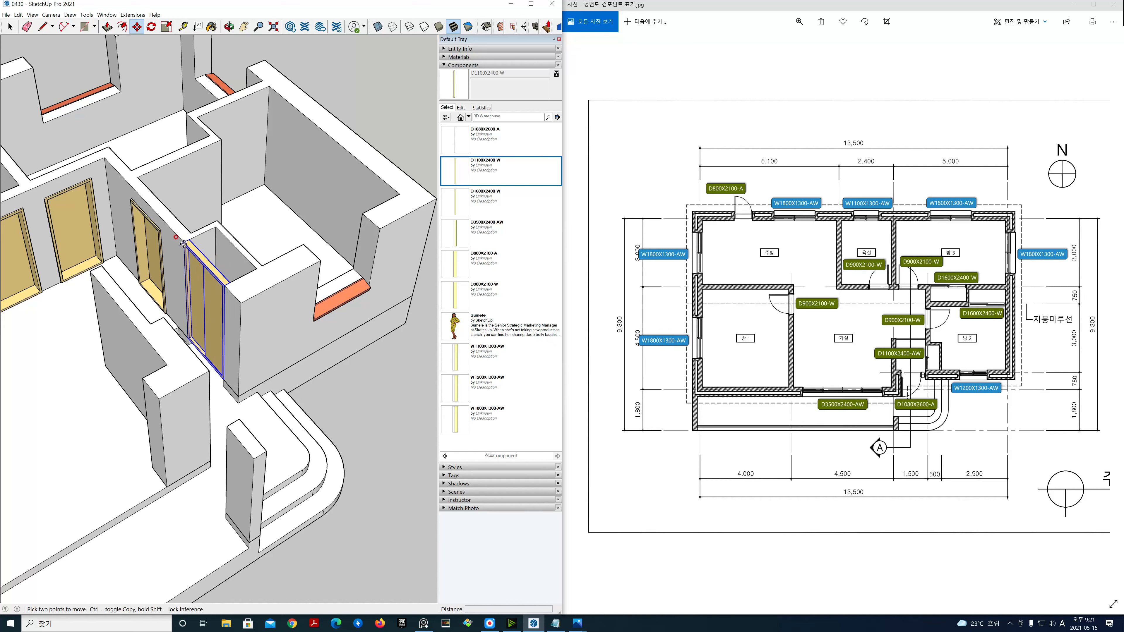
{"action": "scroll", "coordinate": [183, 244], "scroll_direction": "up", "scroll_amount": 5}
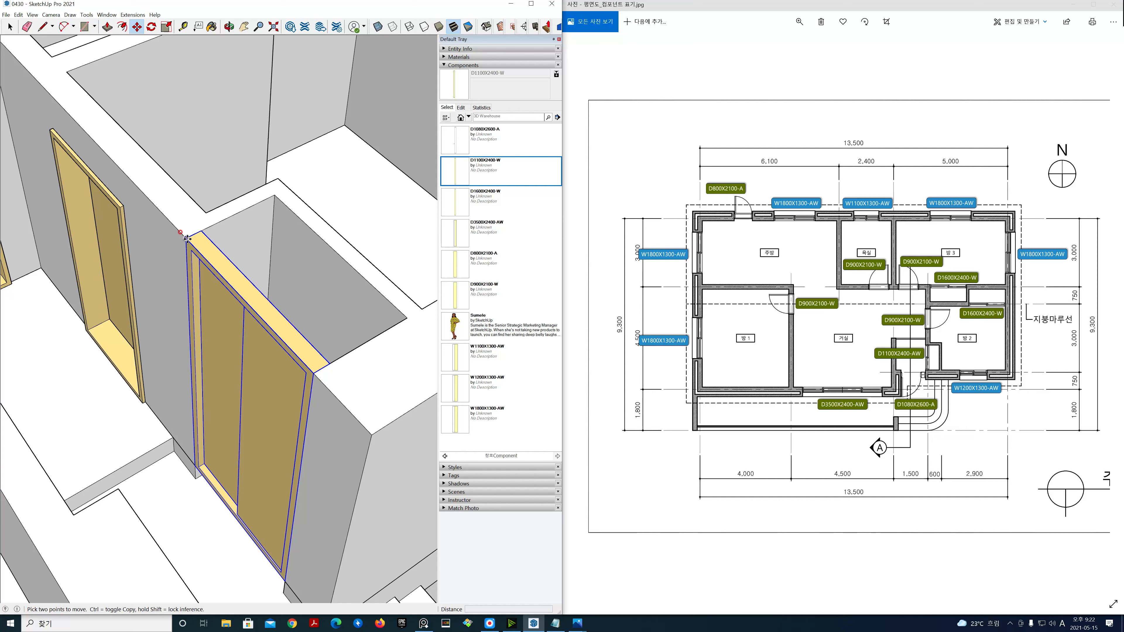
{"action": "scroll", "coordinate": [187, 239], "scroll_direction": "down", "scroll_amount": 2}
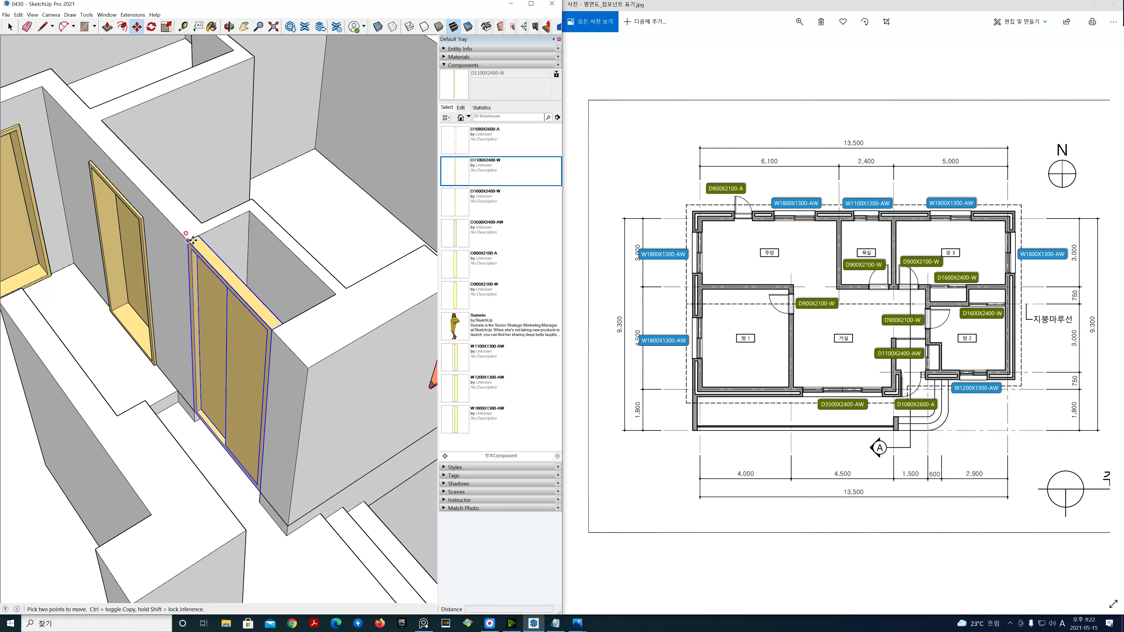
{"action": "scroll", "coordinate": [193, 248], "scroll_direction": "down", "scroll_amount": 1}
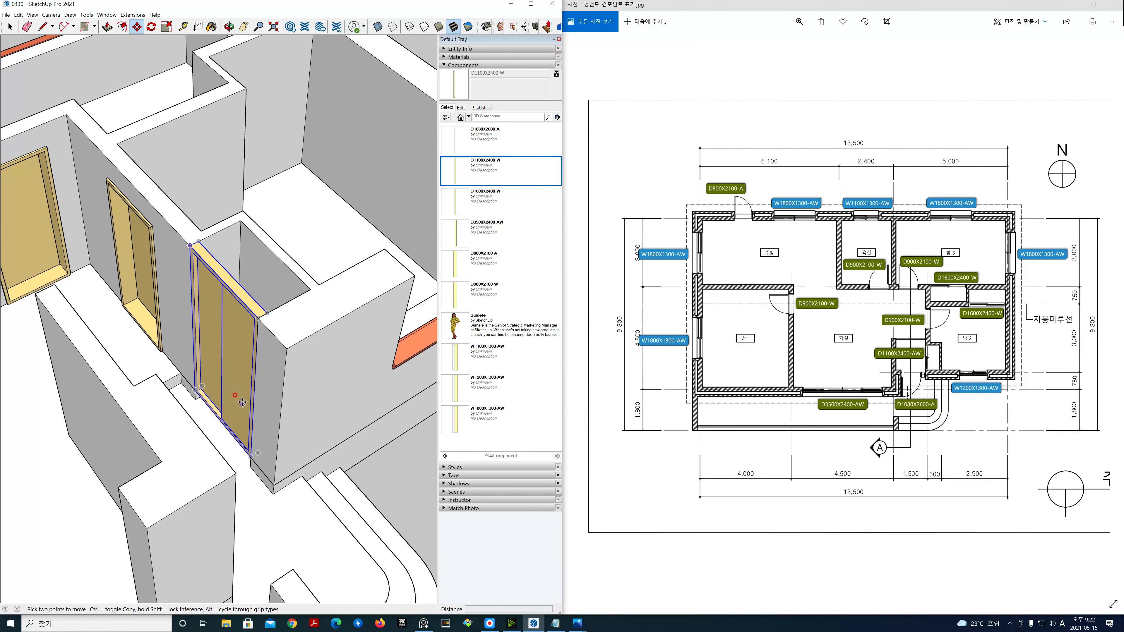
{"action": "middle_click_drag", "start_coordinate": [242, 402], "coordinate": [224, 395]}
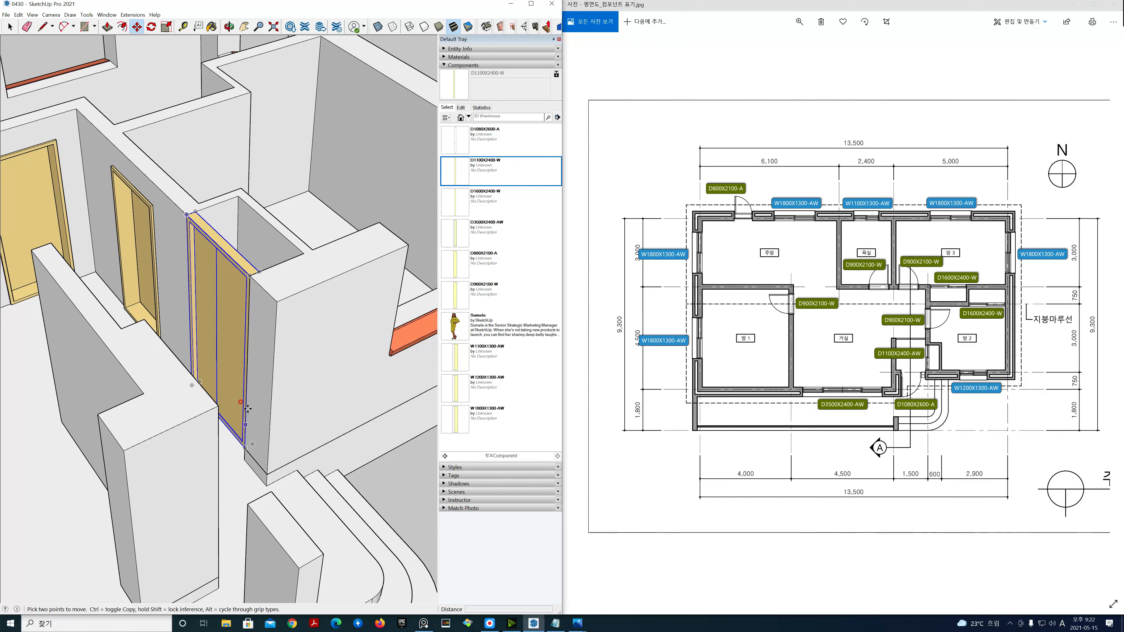
{"action": "middle_click_drag", "start_coordinate": [258, 248], "coordinate": [267, 252]}
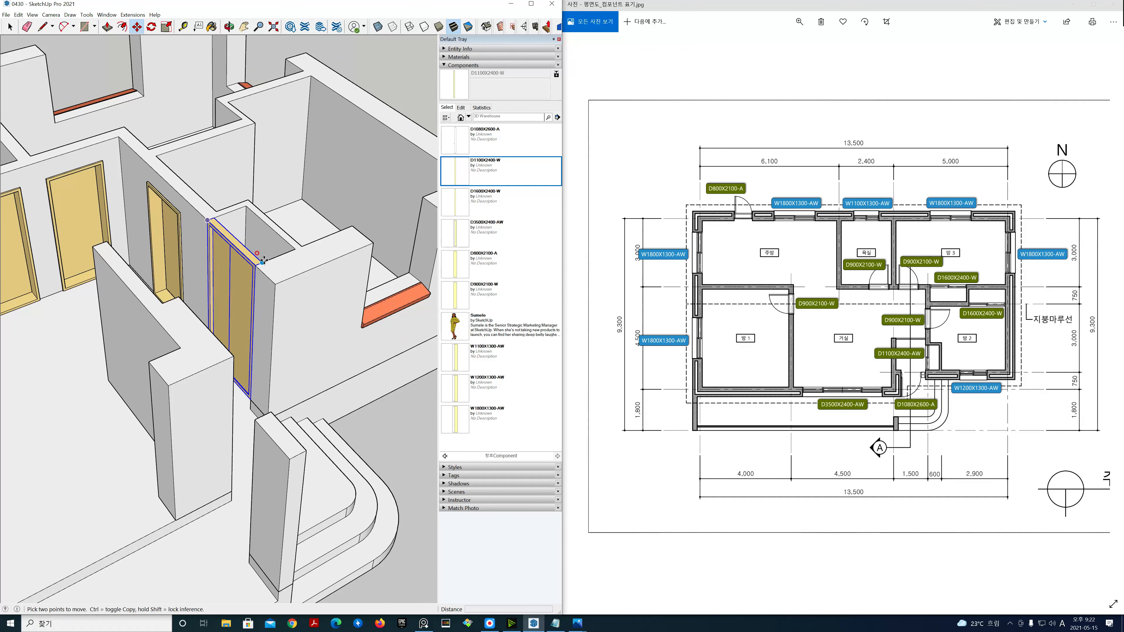
Place a D1600X2400-W door in the closet opening of room 방 2, aligned to the opening's upper corner.
{"action": "scroll", "coordinate": [267, 251], "scroll_direction": "down", "scroll_amount": 3}
{"action": "mouse_move", "coordinate": [331, 272]}
{"action": "middle_mouse_down"}
{"action": "mouse_move", "coordinate": [317, 287]}
{"action": "mouse_move", "coordinate": [301, 265]}
{"action": "mouse_move", "coordinate": [233, 284]}
{"action": "middle_mouse_up"}
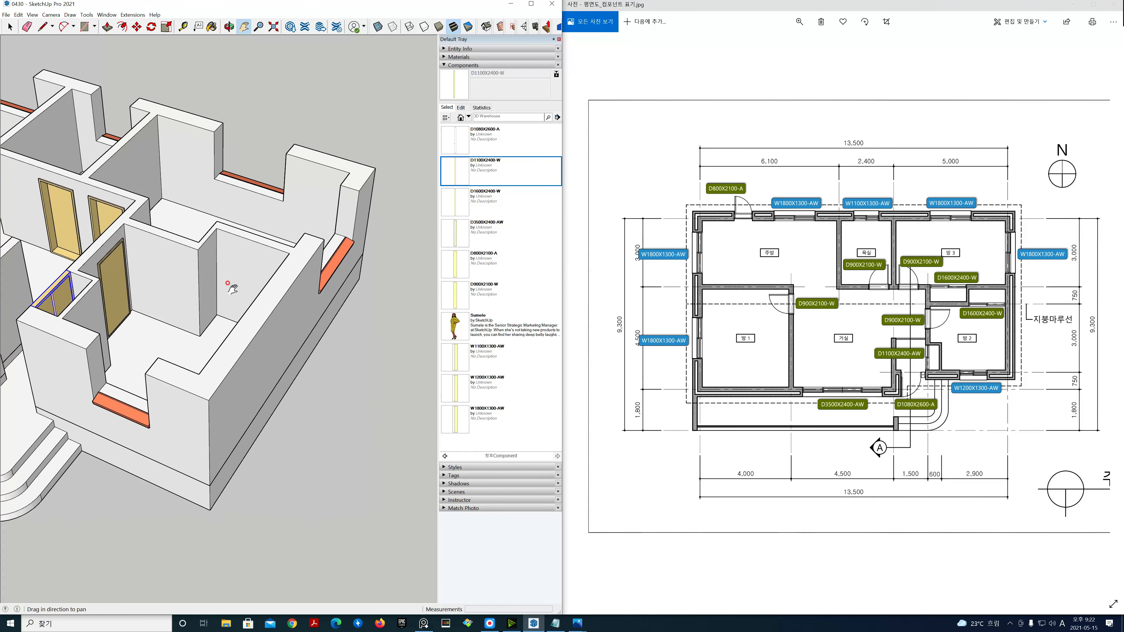
{"action": "scroll", "coordinate": [235, 284], "scroll_direction": "up", "scroll_amount": 1}
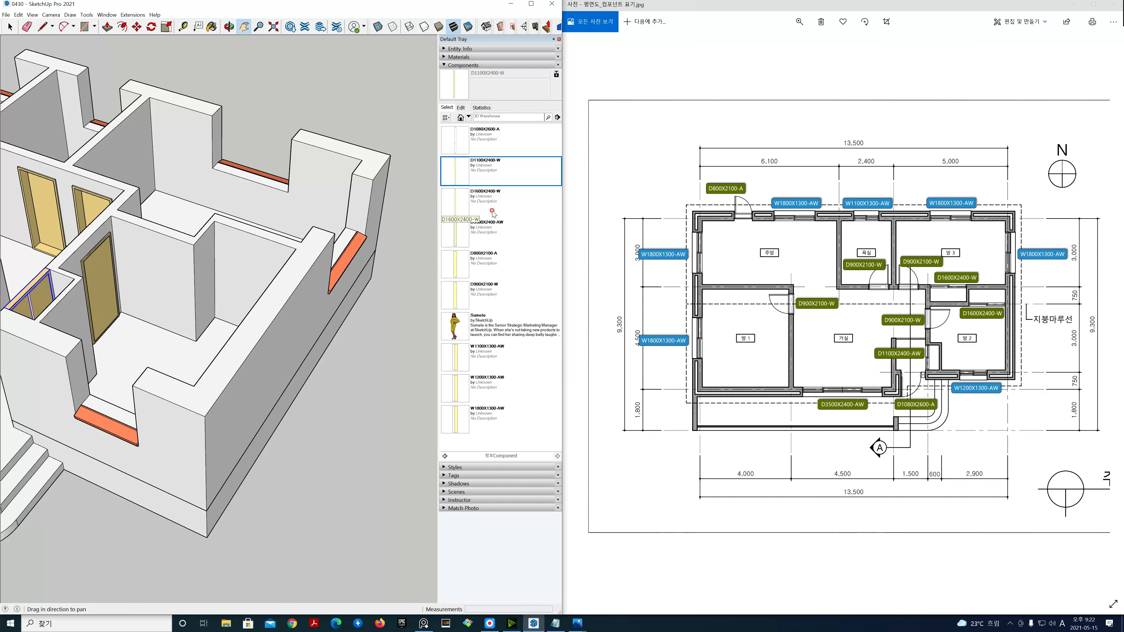
{"action": "left_click", "coordinate": [462, 204]}
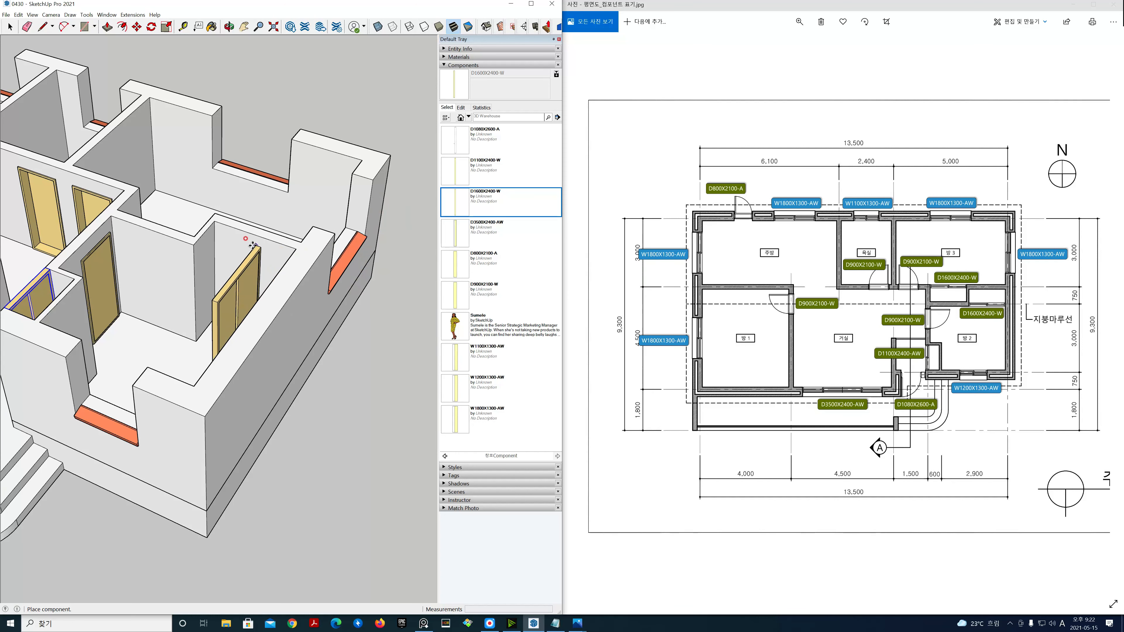
{"action": "left_click", "coordinate": [195, 243]}
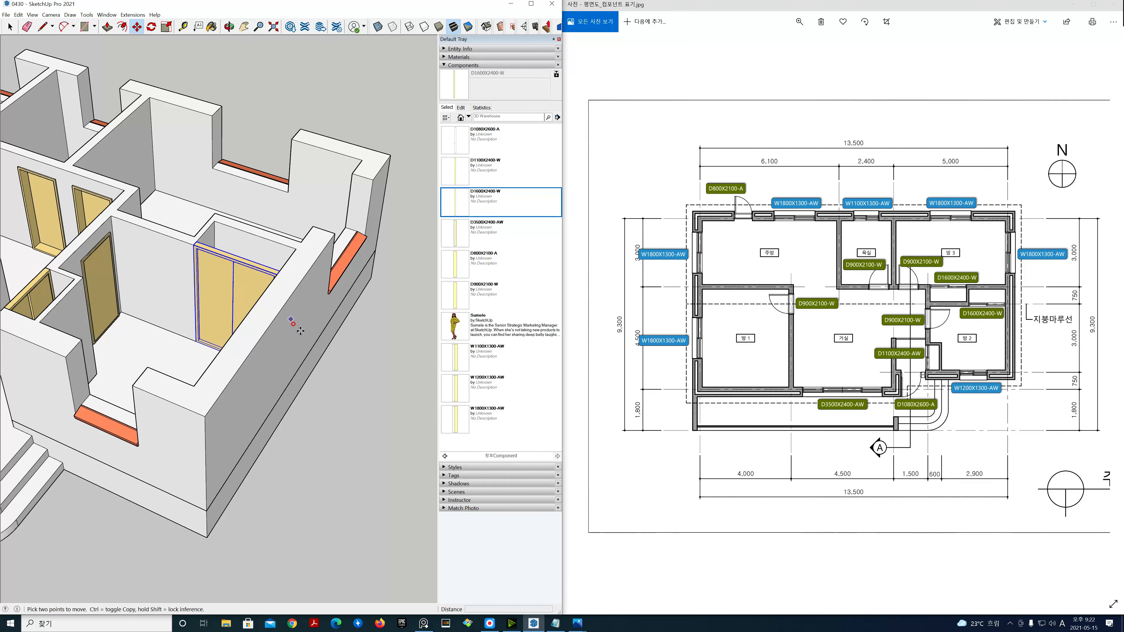
Place another D1600X2400-W door in the closet opening of room 방 3, aligned to its upper corner, and deselect it.
{"action": "mouse_move", "coordinate": [394, 339]}
{"action": "middle_mouse_down"}
{"action": "mouse_move", "coordinate": [19, 322]}
{"action": "mouse_move", "coordinate": [20, 350]}
{"action": "mouse_move", "coordinate": [37, 265]}
{"action": "mouse_move", "coordinate": [346, 233]}
{"action": "mouse_move", "coordinate": [28, 251]}
{"action": "mouse_move", "coordinate": [236, 284]}
{"action": "mouse_move", "coordinate": [337, 283]}
{"action": "middle_mouse_up"}
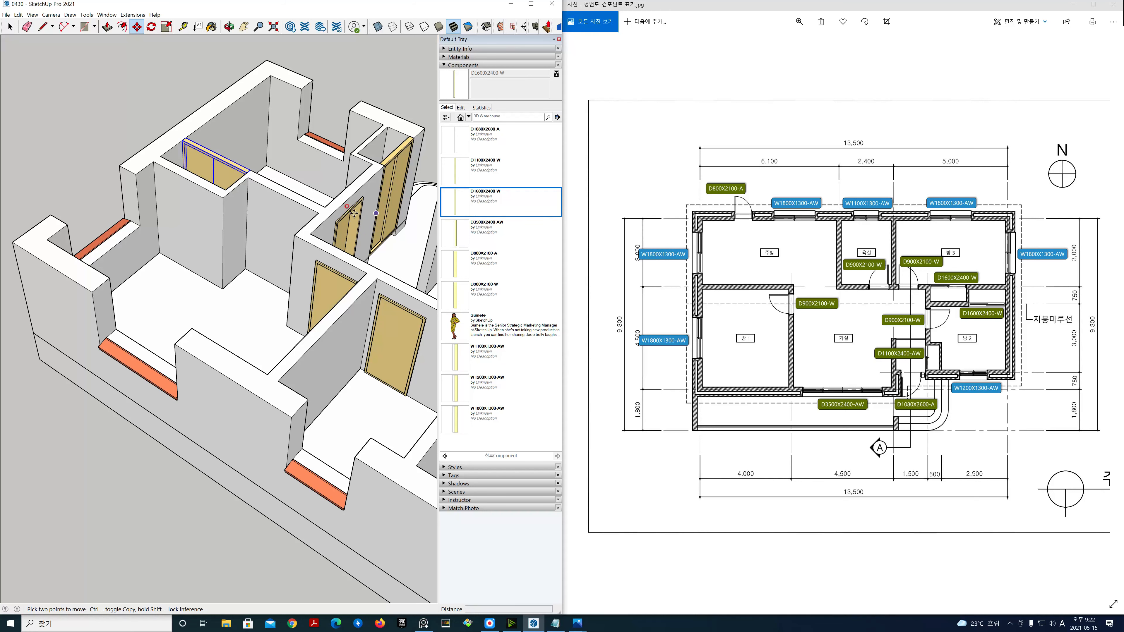
{"action": "left_click", "coordinate": [472, 206]}
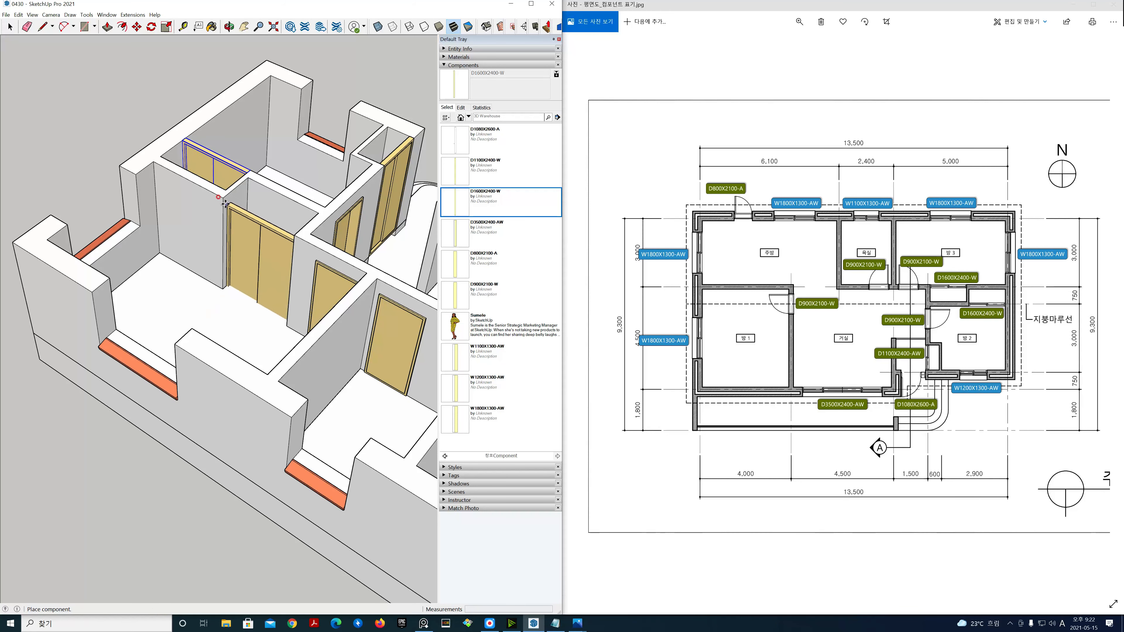
{"action": "scroll", "coordinate": [225, 200], "scroll_direction": "up", "scroll_amount": 2}
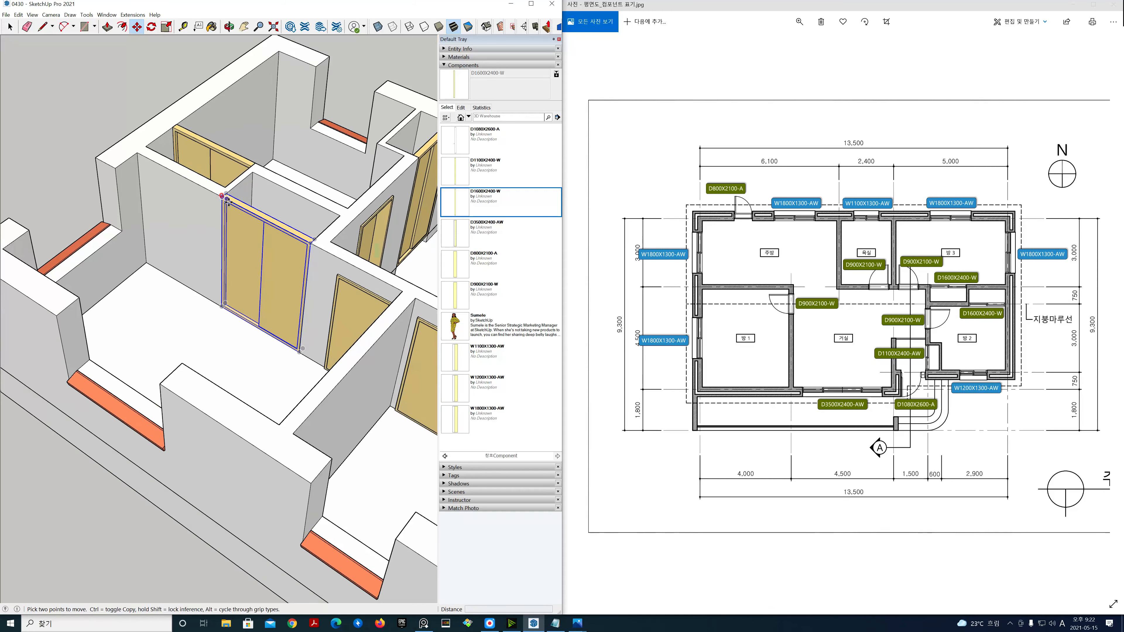
{"action": "scroll", "coordinate": [221, 197], "scroll_direction": "up", "scroll_amount": 2}
{"action": "left_click", "coordinate": [220, 195]}
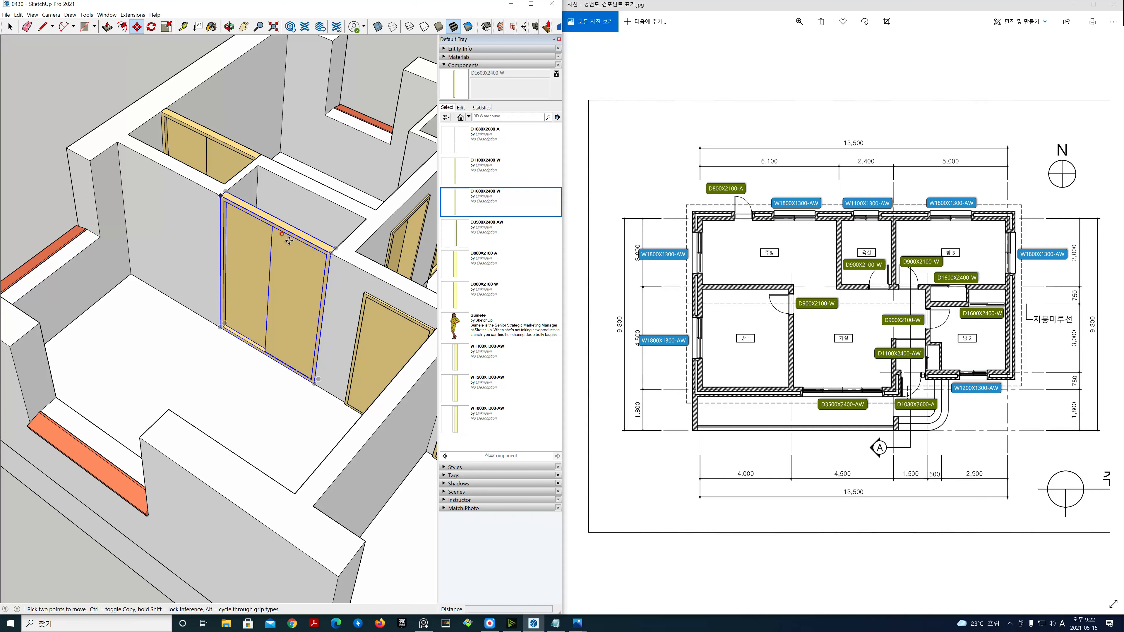
{"action": "scroll", "coordinate": [275, 249], "scroll_direction": "down", "scroll_amount": 4}
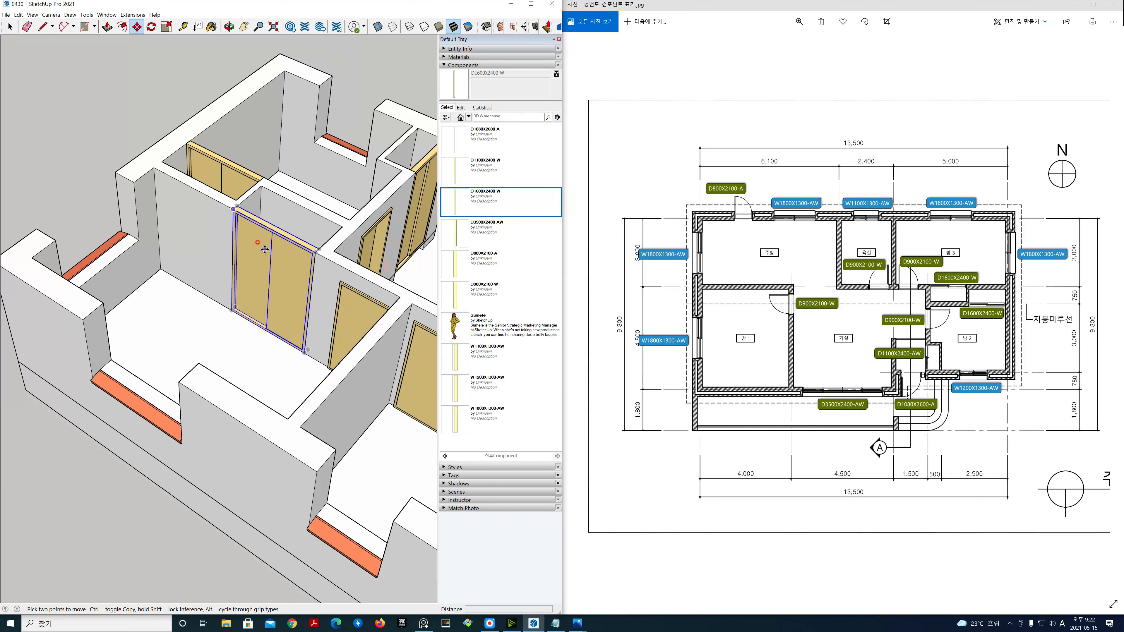
{"action": "key", "text": "space"}
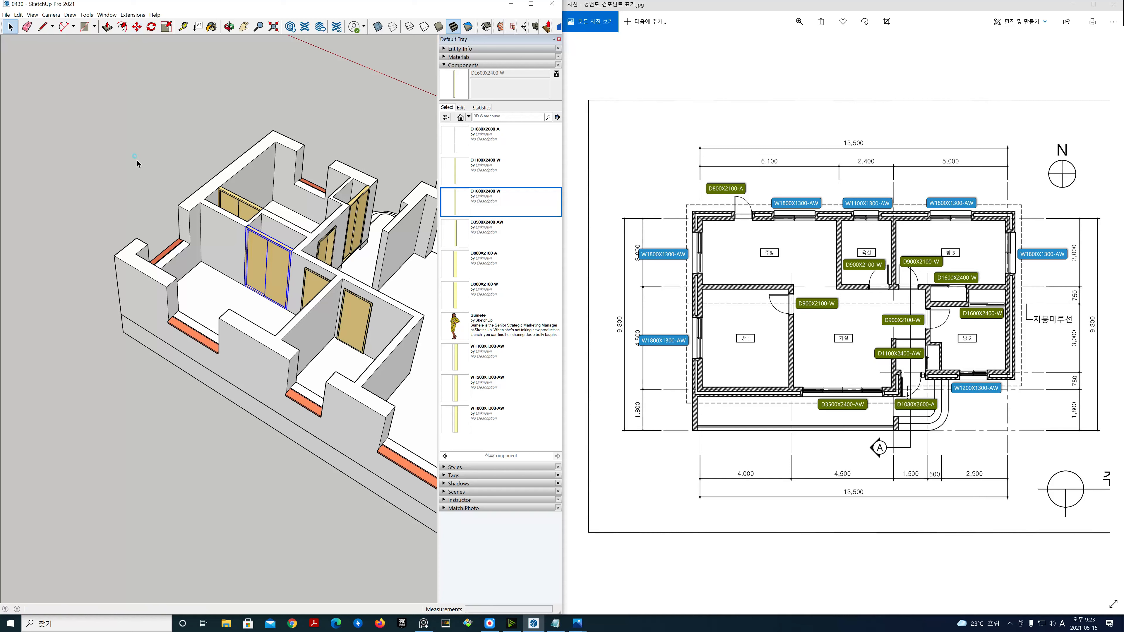
{"action": "left_click", "coordinate": [138, 160]}
Examine the placed interior doors around the hallway, including the bottom of the storage door beside the entrance.
{"action": "scroll", "coordinate": [138, 162], "scroll_direction": "down", "scroll_amount": 1}
{"action": "scroll", "coordinate": [137, 166], "scroll_direction": "down", "scroll_amount": 1}
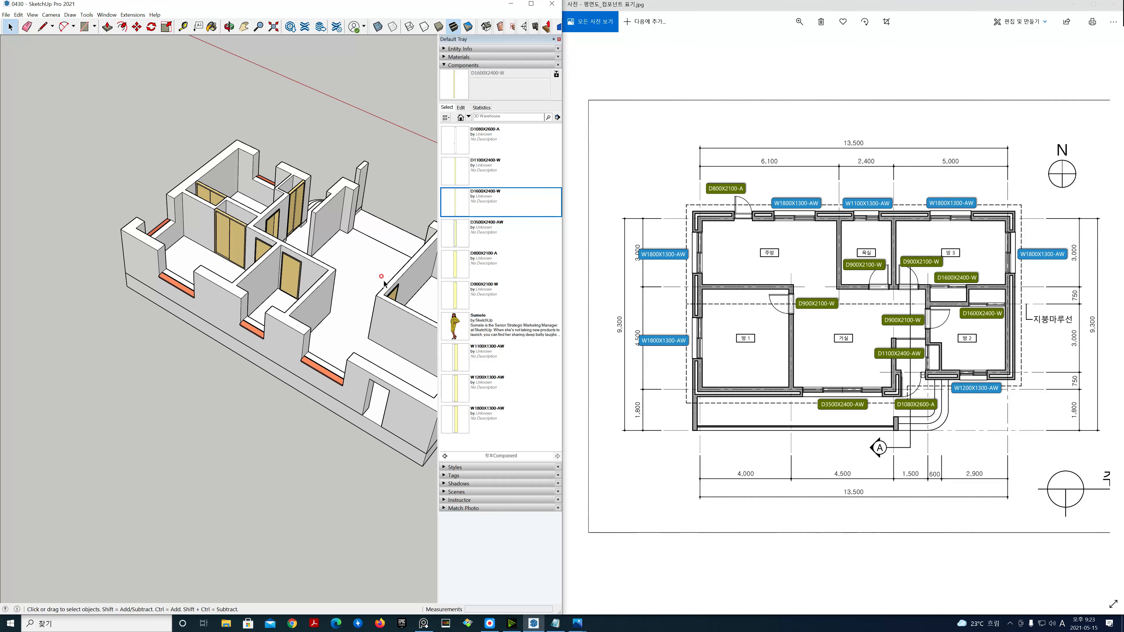
{"action": "mouse_move", "coordinate": [384, 280]}
{"action": "middle_mouse_down"}
{"action": "mouse_move", "coordinate": [100, 306]}
{"action": "mouse_move", "coordinate": [341, 362]}
{"action": "mouse_move", "coordinate": [332, 284]}
{"action": "middle_mouse_up"}
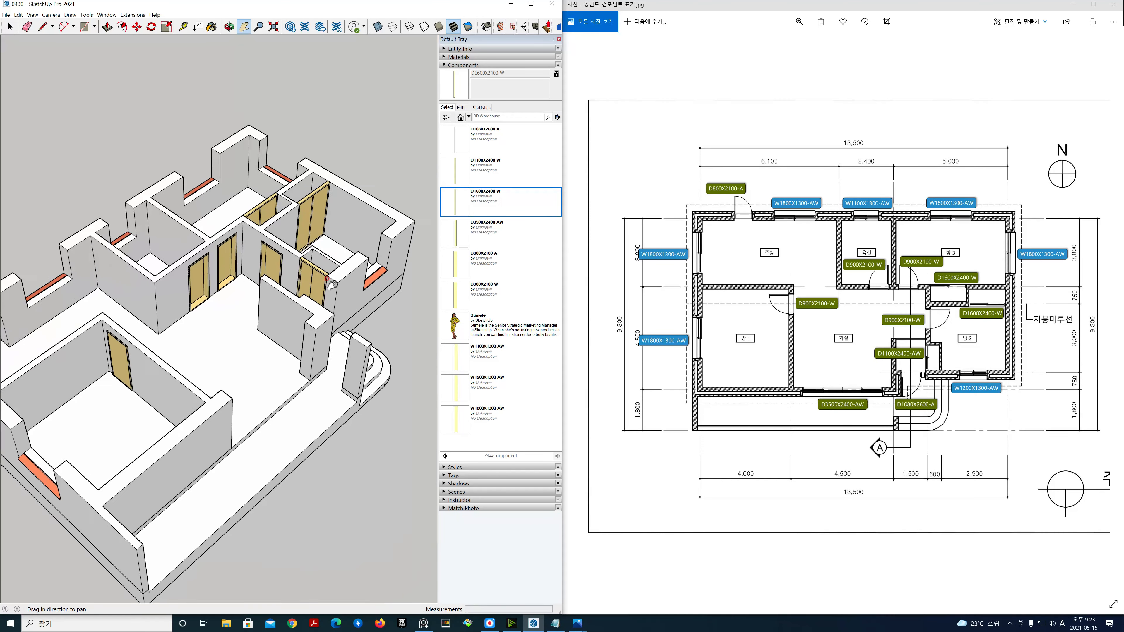
{"action": "scroll", "coordinate": [332, 297], "scroll_direction": "up", "scroll_amount": 5}
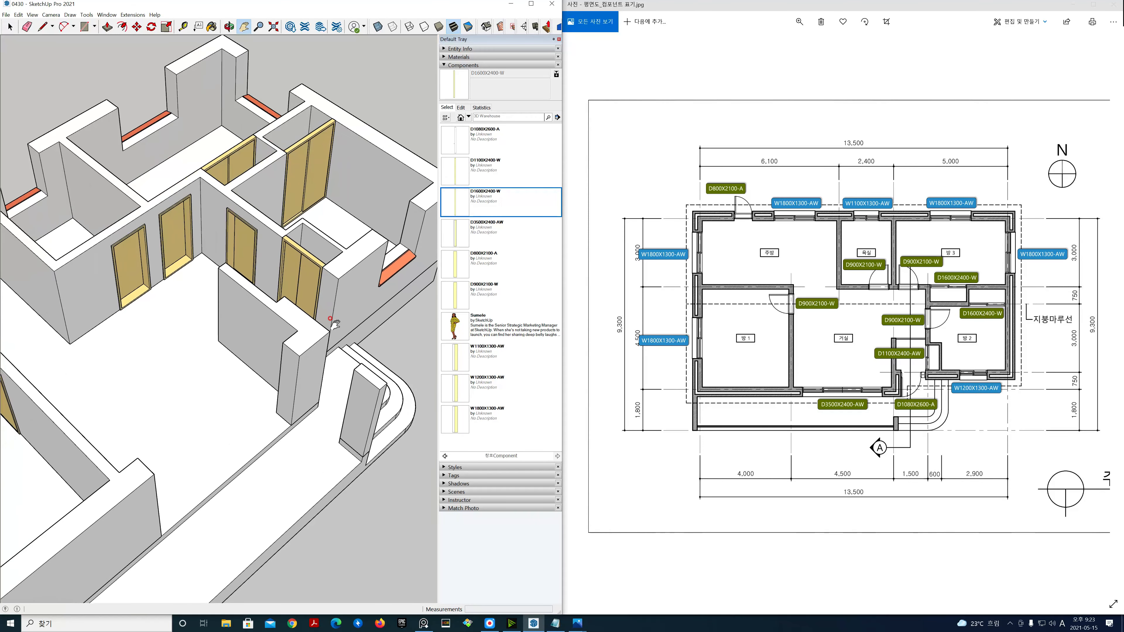
{"action": "mouse_move", "coordinate": [335, 325]}
{"action": "middle_mouse_down"}
{"action": "mouse_move", "coordinate": [309, 310]}
{"action": "mouse_move", "coordinate": [477, 310]}
{"action": "mouse_move", "coordinate": [216, 284]}
{"action": "mouse_move", "coordinate": [446, 314]}
{"action": "mouse_move", "coordinate": [241, 272]}
{"action": "mouse_move", "coordinate": [253, 271]}
{"action": "middle_mouse_up"}
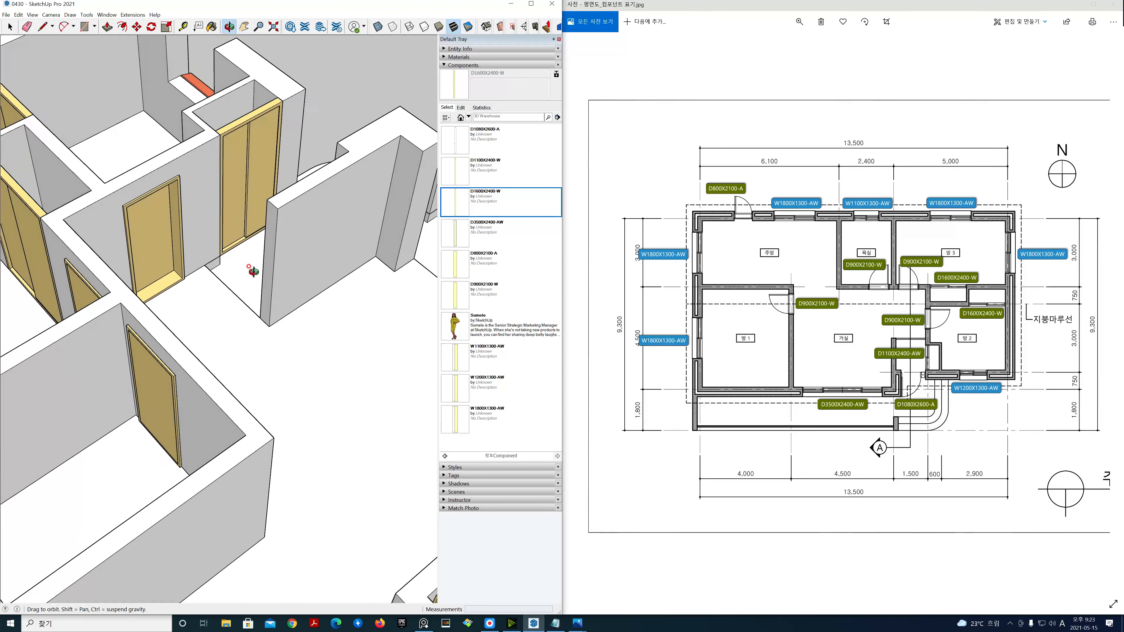
{"action": "scroll", "coordinate": [254, 271], "scroll_direction": "up", "scroll_amount": 6}
{"action": "key", "text": "h"}
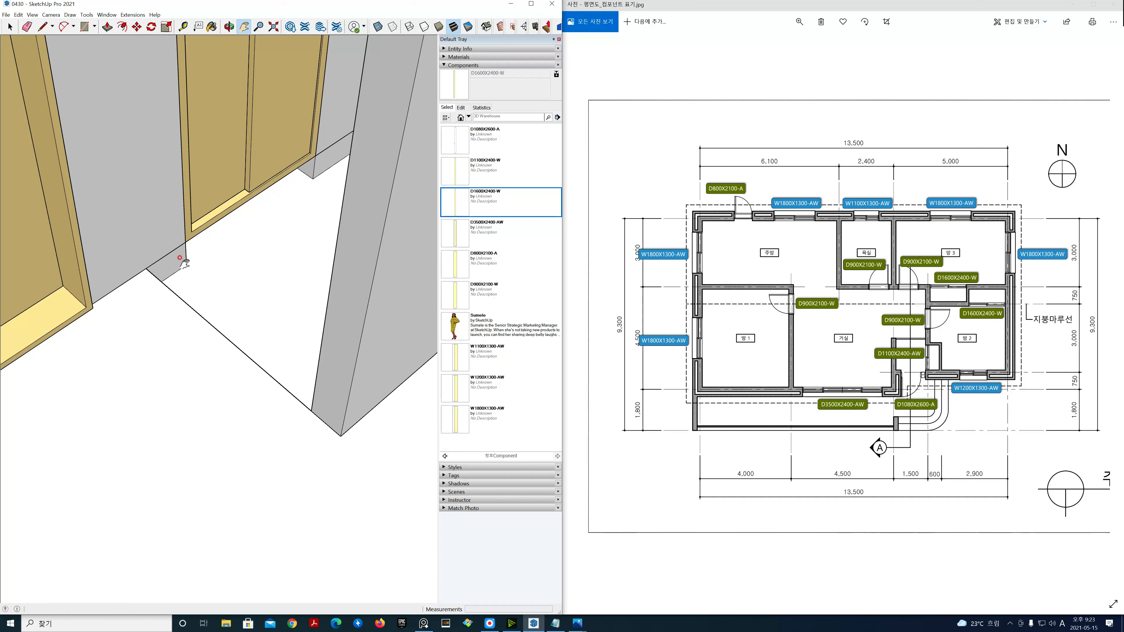
{"action": "scroll", "coordinate": [236, 221], "scroll_direction": "down", "scroll_amount": 6}
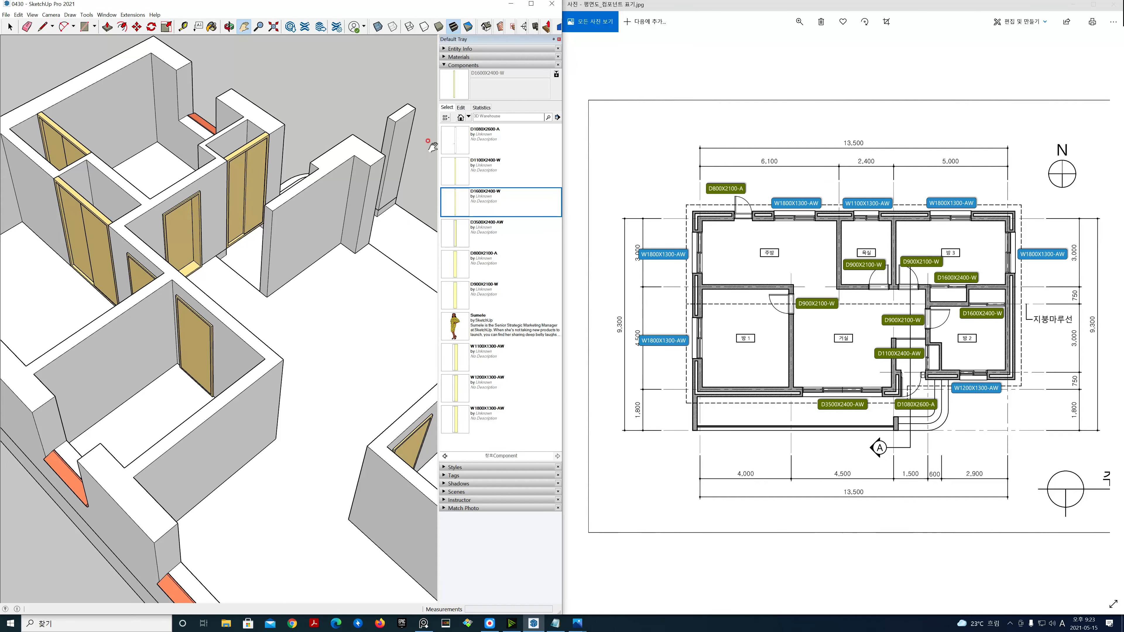
{"action": "middle_click_drag", "start_coordinate": [403, 256], "coordinate": [109, 225]}
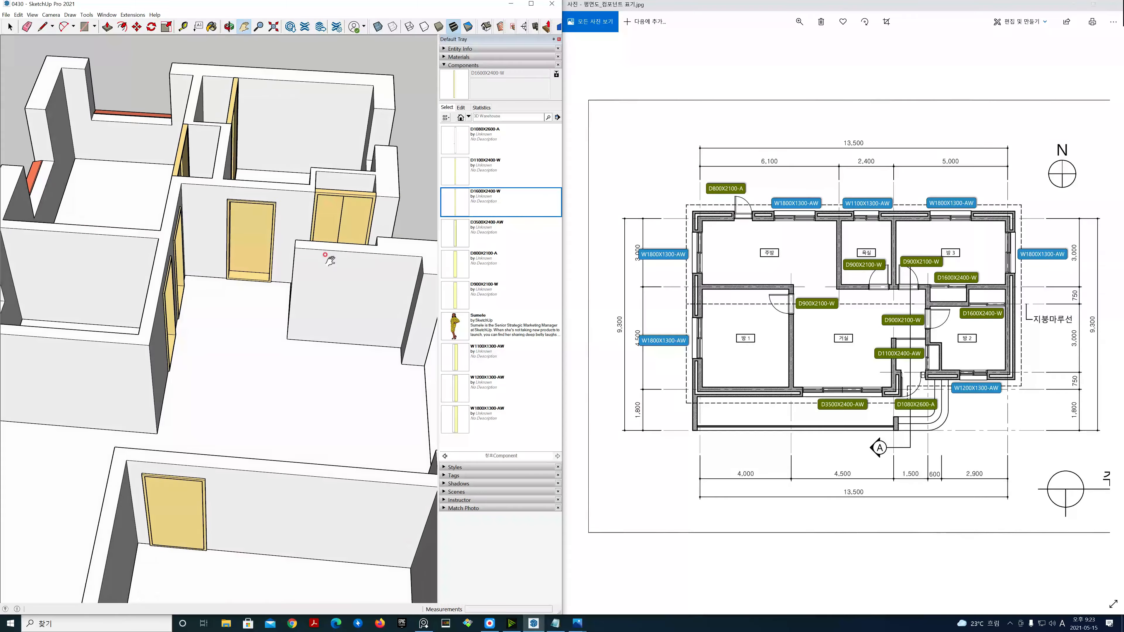
Make Untagged the current tag and hide the W&D tag in the house model.
{"action": "middle_click_drag", "start_coordinate": [326, 256], "coordinate": [186, 266]}
{"action": "middle_click_drag", "start_coordinate": [359, 288], "coordinate": [379, 302]}
{"action": "left_click_drag", "start_coordinate": [379, 306], "coordinate": [262, 234]}
{"action": "left_click", "coordinate": [454, 66]}
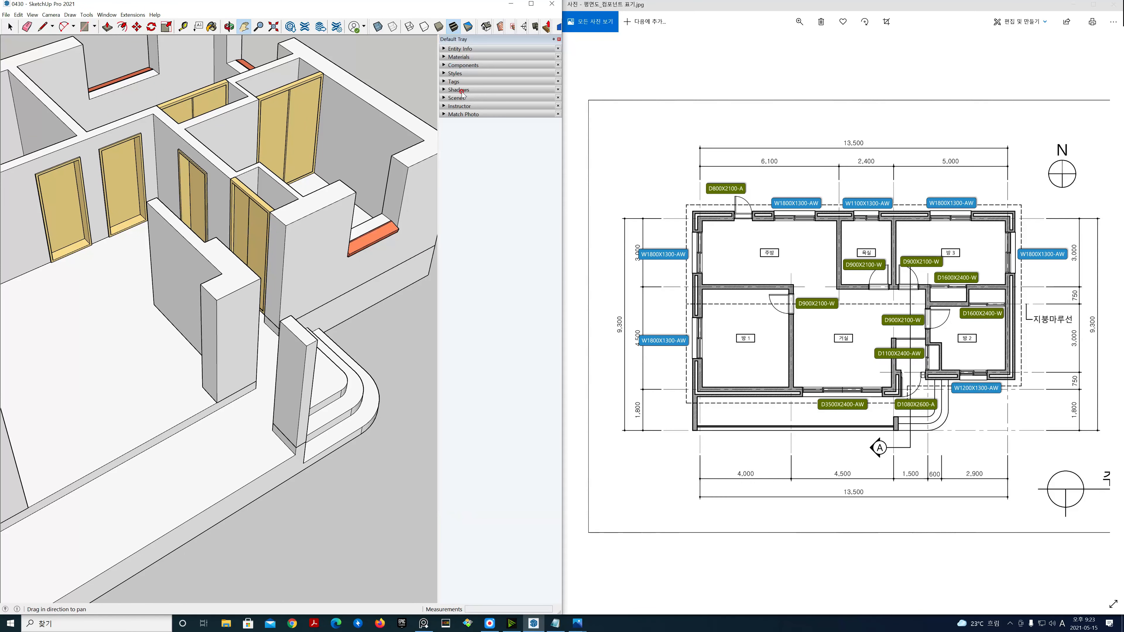
{"action": "left_click", "coordinate": [444, 81]}
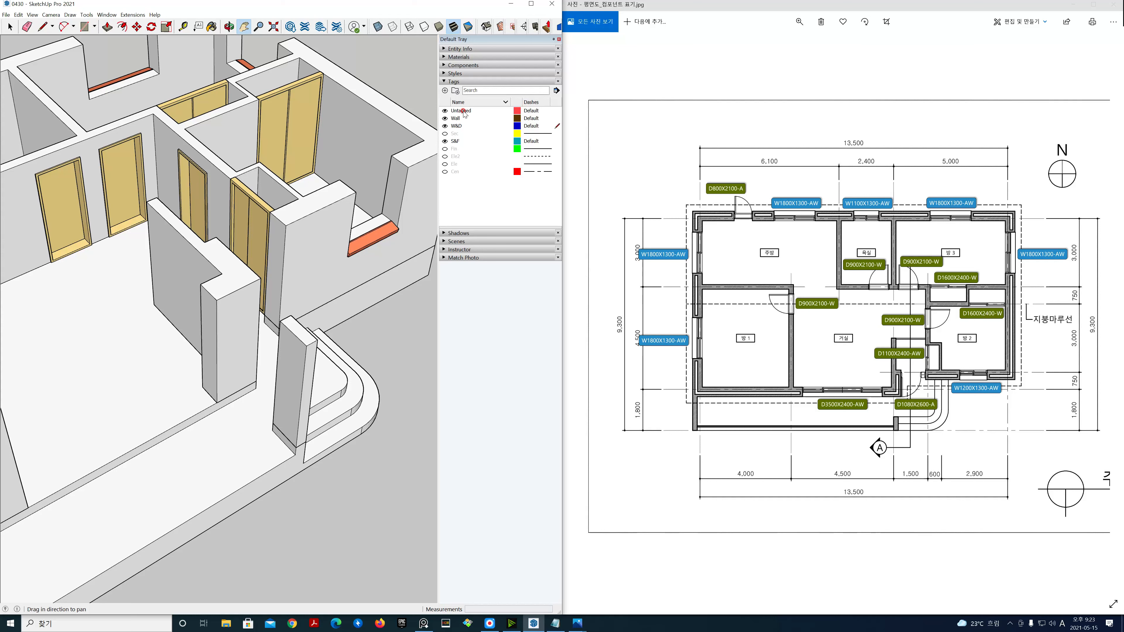
{"action": "left_click", "coordinate": [478, 111]}
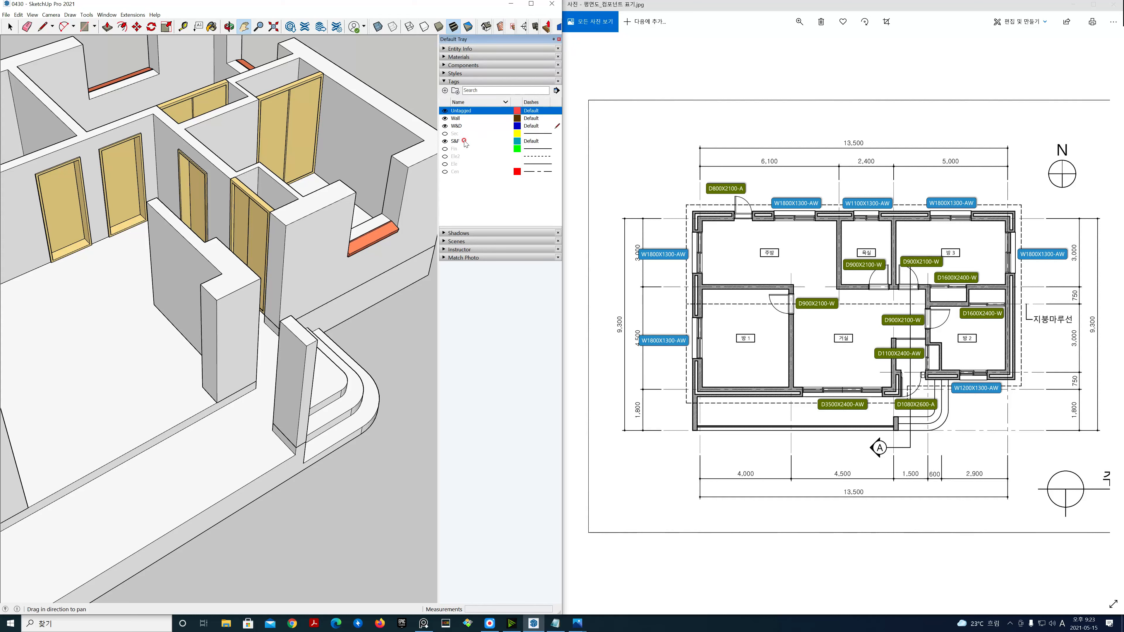
{"action": "left_click", "coordinate": [444, 126]}
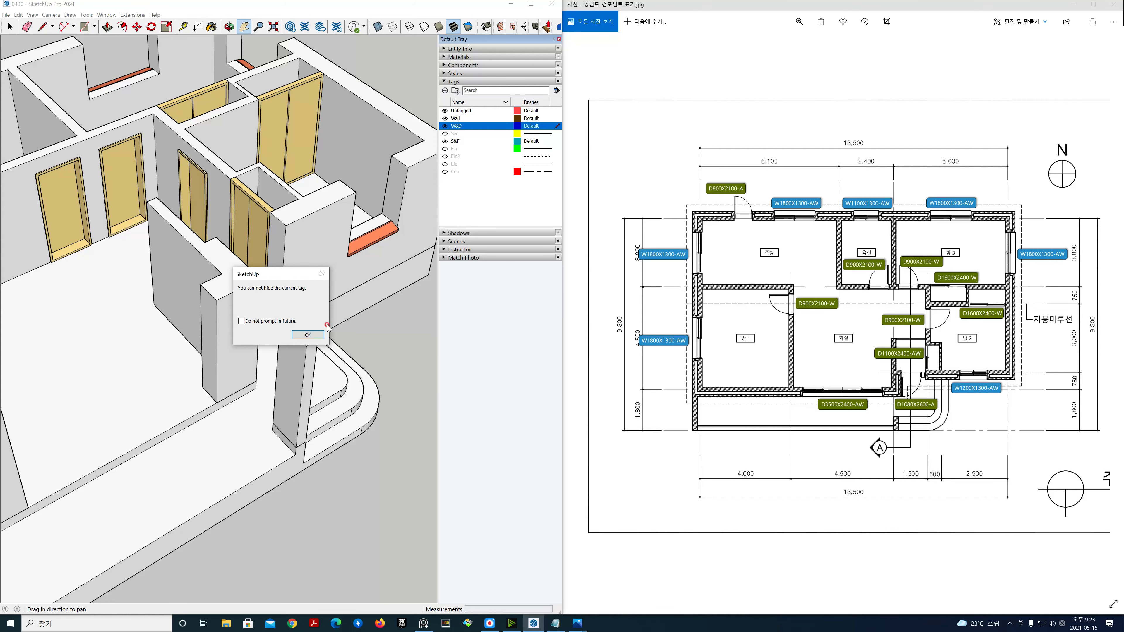
{"action": "left_click", "coordinate": [311, 335]}
{"action": "left_click", "coordinate": [555, 111]}
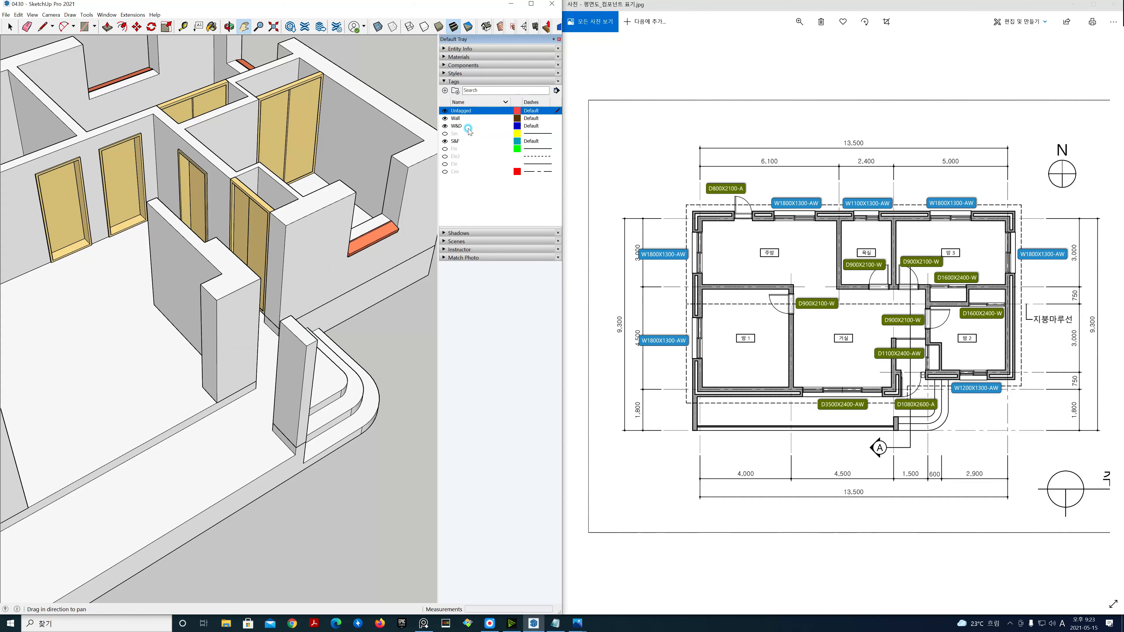
{"action": "left_click", "coordinate": [445, 126]}
Hide the Wall tag to expose the floor slab around the sunken storage area beside the entrance.
{"action": "middle_click", "coordinate": [300, 307]}
{"action": "middle_click_drag", "start_coordinate": [301, 308], "coordinate": [365, 363]}
{"action": "middle_click_drag", "start_coordinate": [186, 332], "coordinate": [414, 311]}
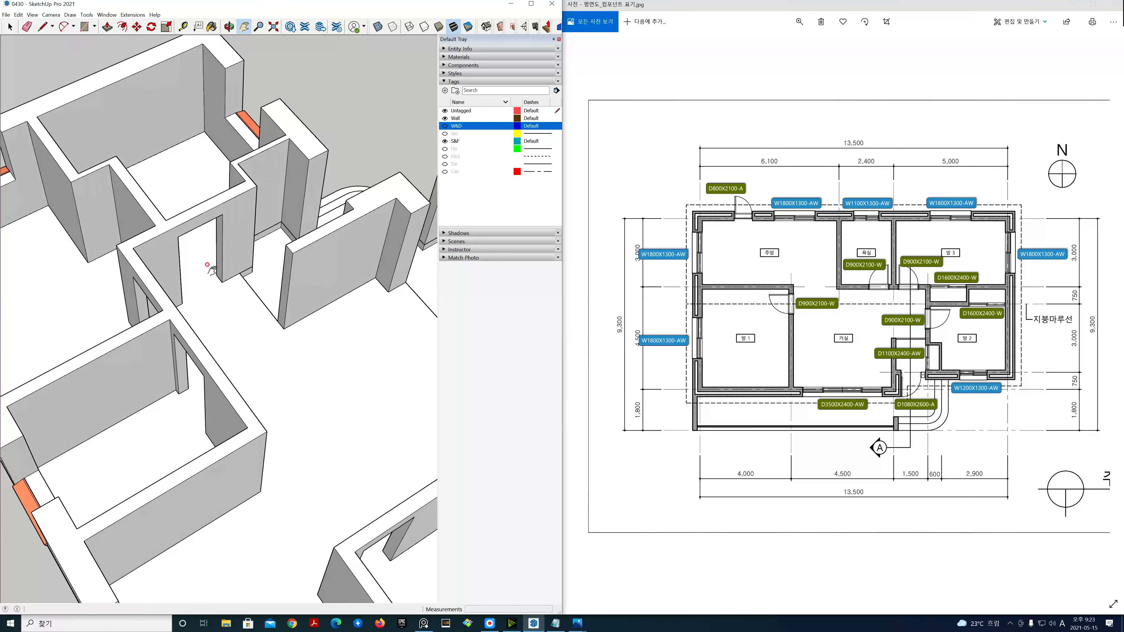
{"action": "scroll", "coordinate": [265, 262], "scroll_direction": "up", "scroll_amount": 4}
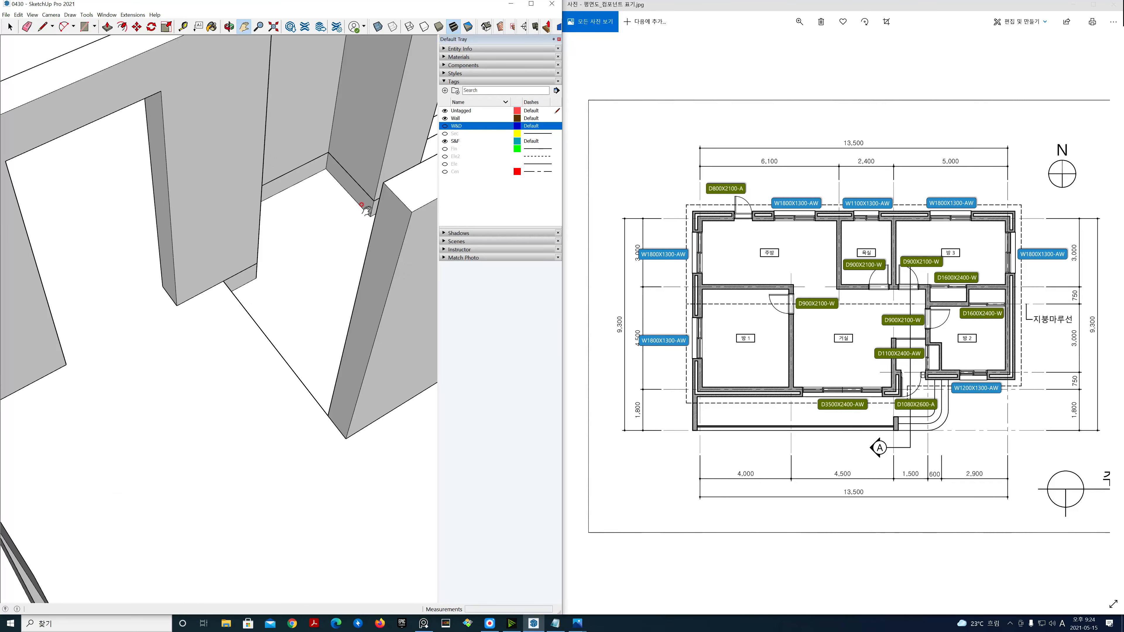
{"action": "scroll", "coordinate": [360, 207], "scroll_direction": "up", "scroll_amount": 1}
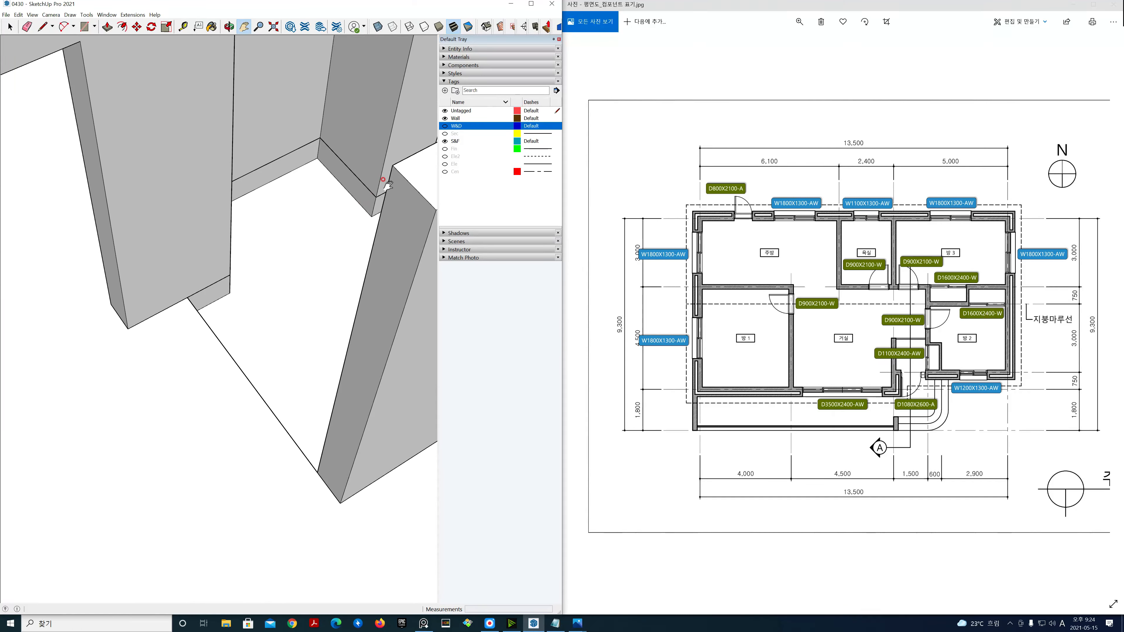
{"action": "scroll", "coordinate": [368, 187], "scroll_direction": "down", "scroll_amount": 3}
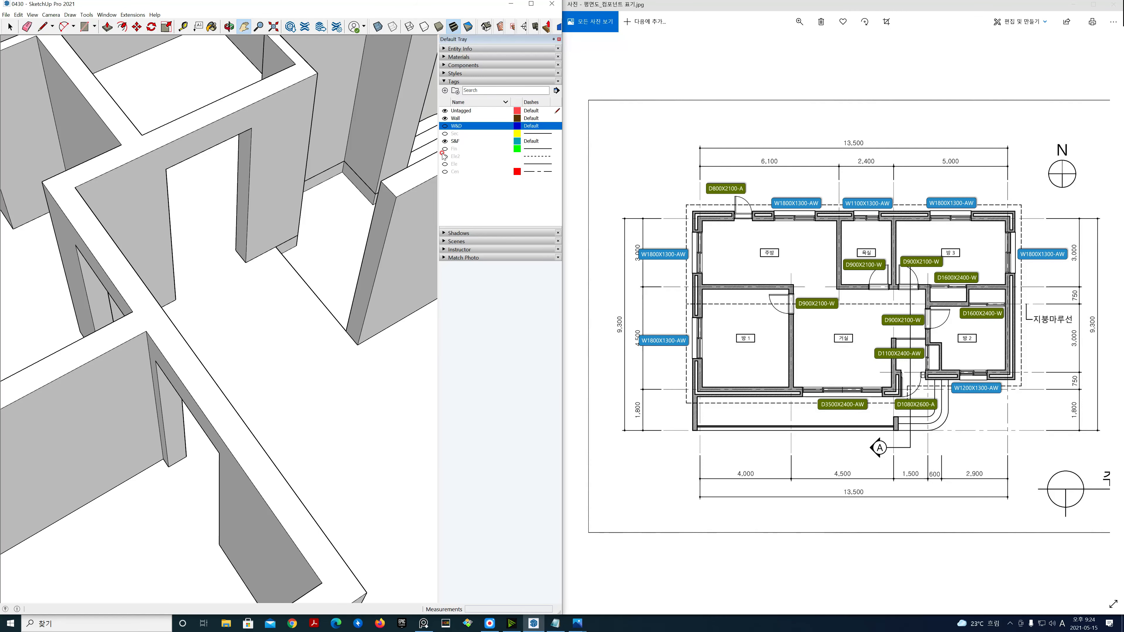
{"action": "left_click", "coordinate": [445, 118]}
{"action": "scroll", "coordinate": [385, 199], "scroll_direction": "up", "scroll_amount": 2}
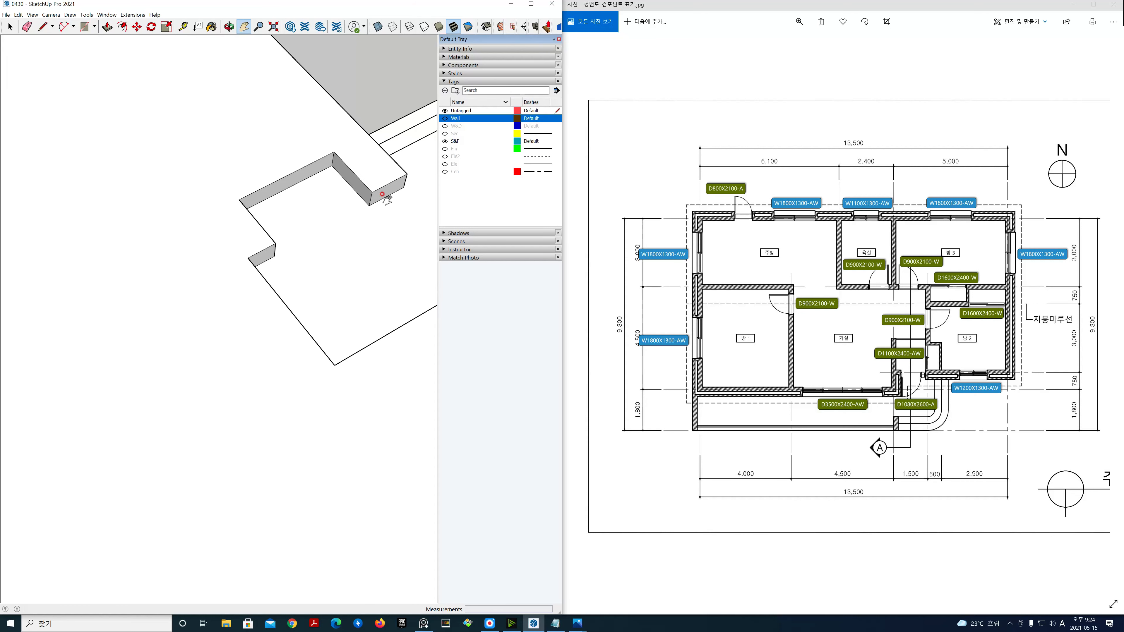
{"action": "scroll", "coordinate": [386, 199], "scroll_direction": "up", "scroll_amount": 1}
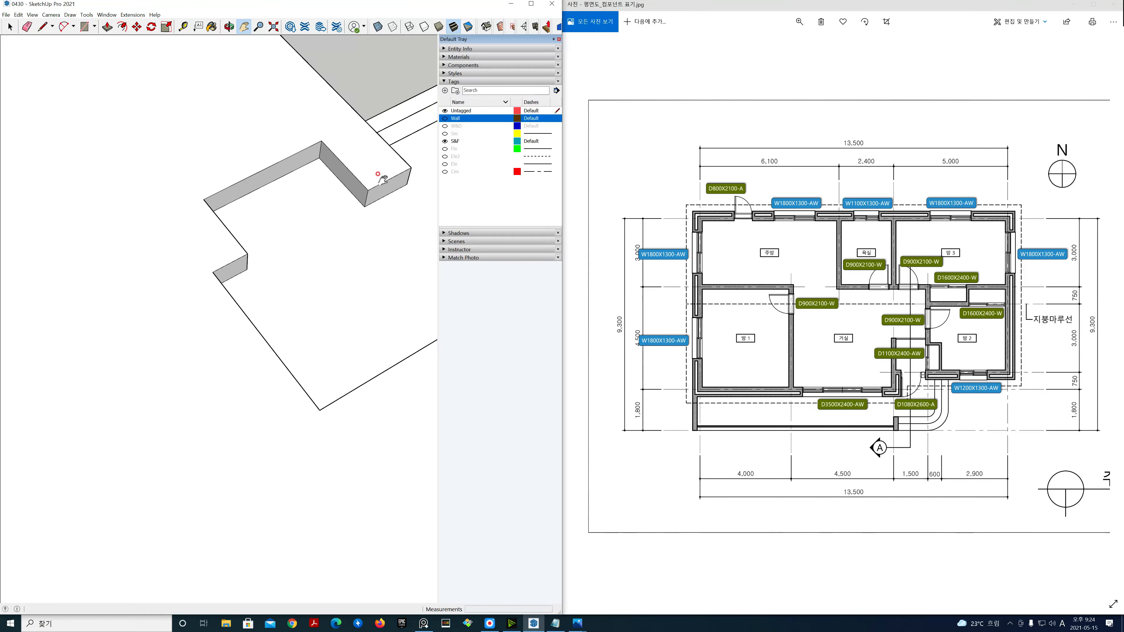
Draw a line between the slab's lower corners to separate the storage floor from the entrance floor.
{"action": "key", "text": "space"}
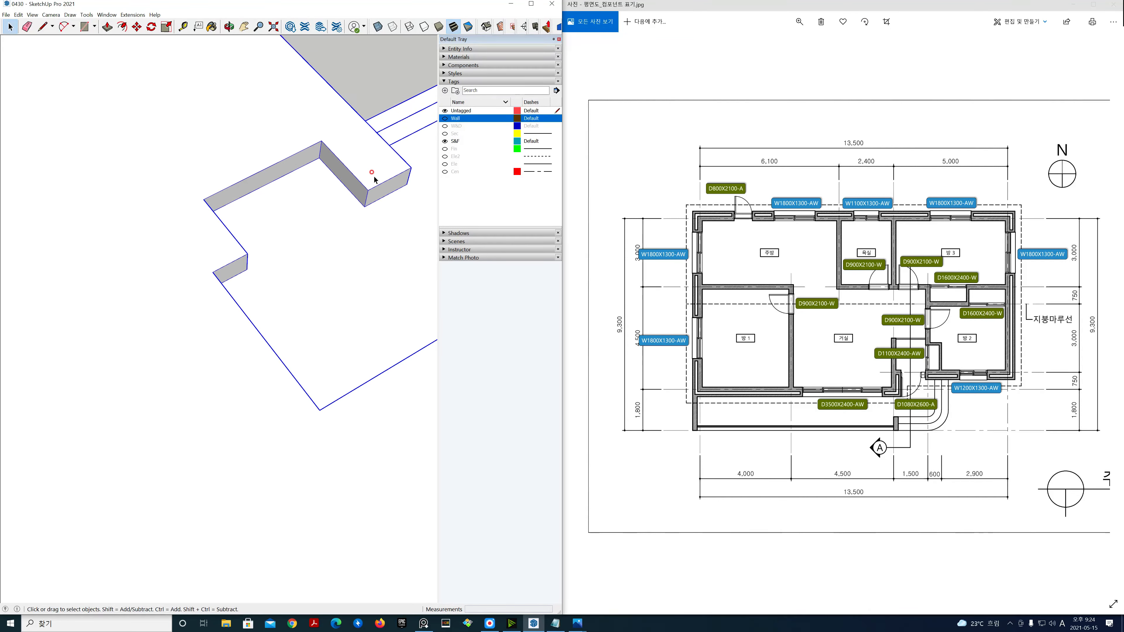
{"action": "scroll", "coordinate": [373, 179], "scroll_direction": "down", "scroll_amount": 1}
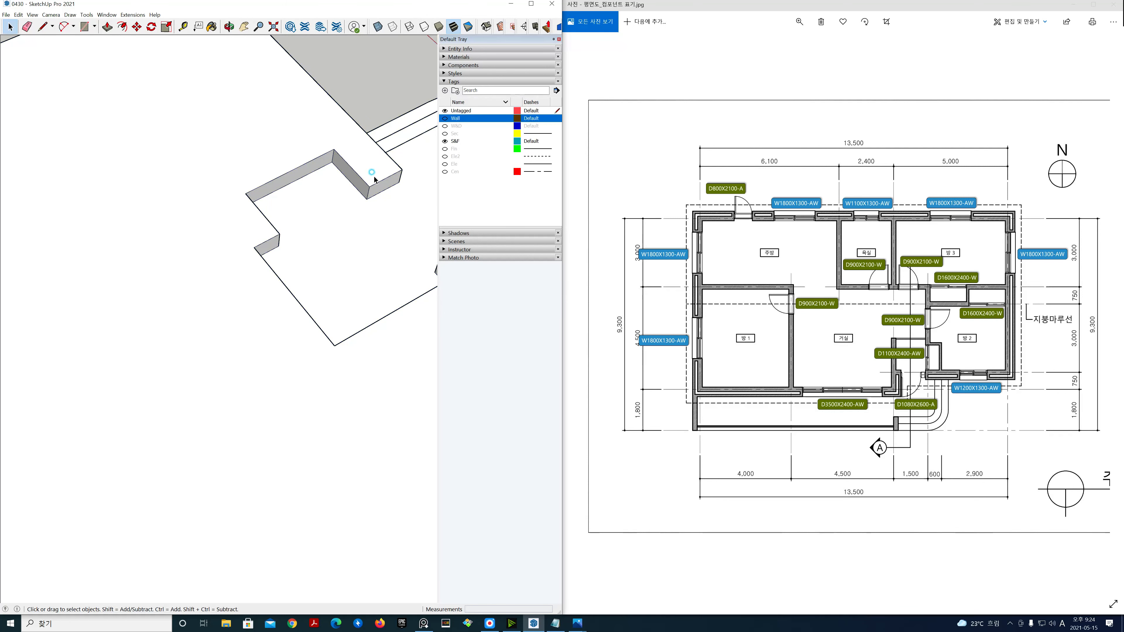
{"action": "scroll", "coordinate": [373, 183], "scroll_direction": "down", "scroll_amount": 3}
{"action": "scroll", "coordinate": [367, 189], "scroll_direction": "up", "scroll_amount": 4}
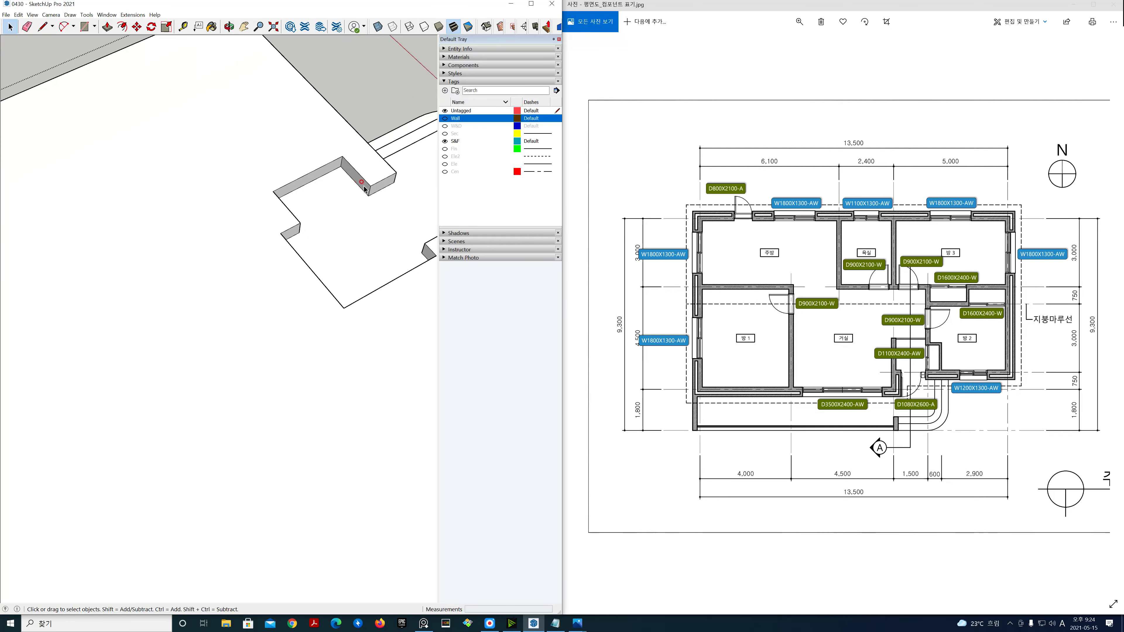
{"action": "scroll", "coordinate": [367, 190], "scroll_direction": "up", "scroll_amount": 2}
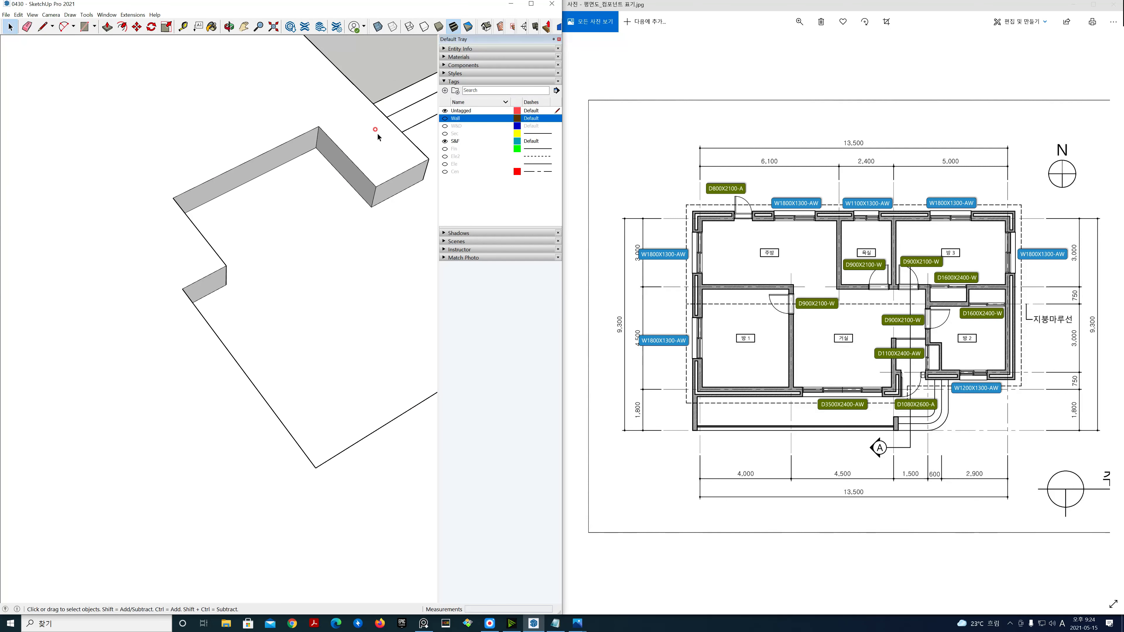
{"action": "left_click", "coordinate": [42, 26]}
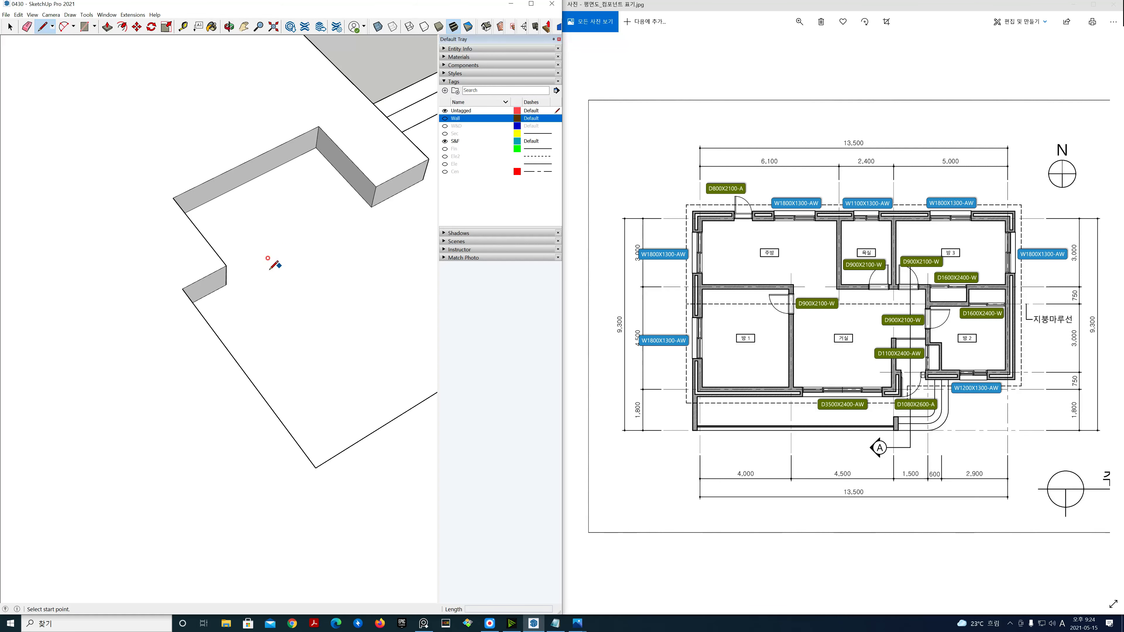
{"action": "left_click", "coordinate": [227, 285]}
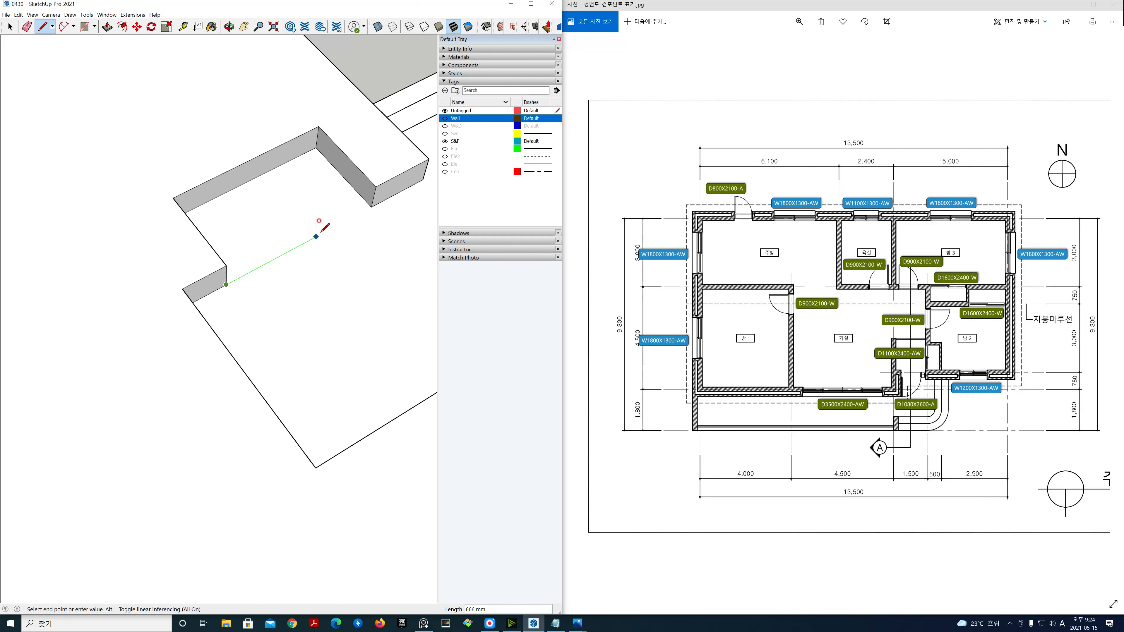
{"action": "left_click", "coordinate": [372, 207]}
{"action": "key", "text": "space"}
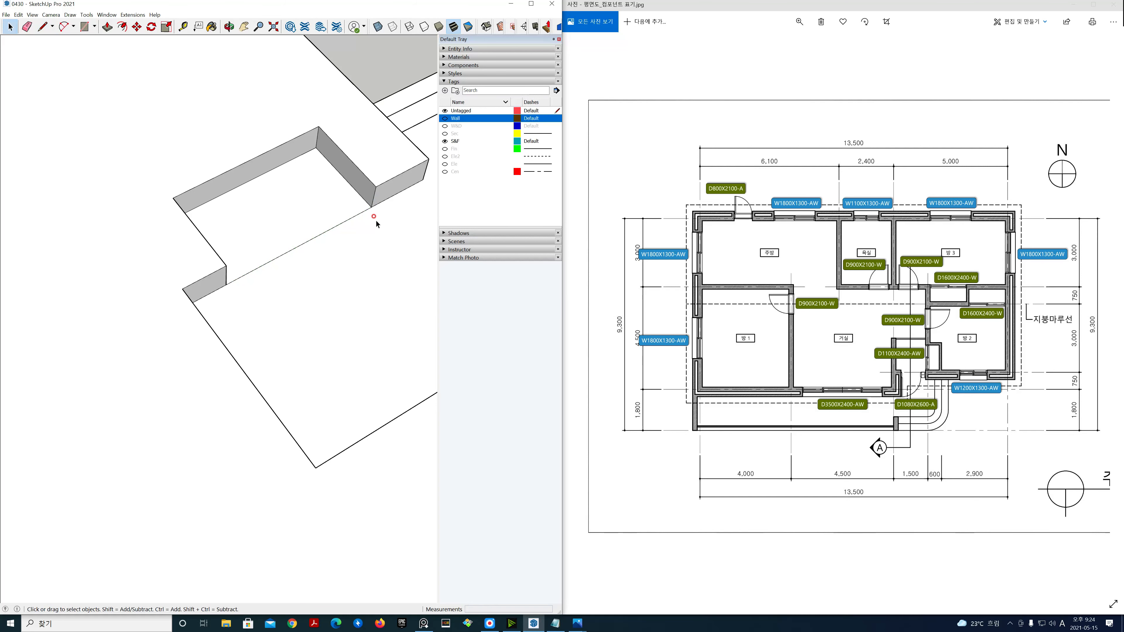
Assign the new dividing edge to the S&F tag and make S&F the current tag.
{"action": "left_click", "coordinate": [324, 207]}
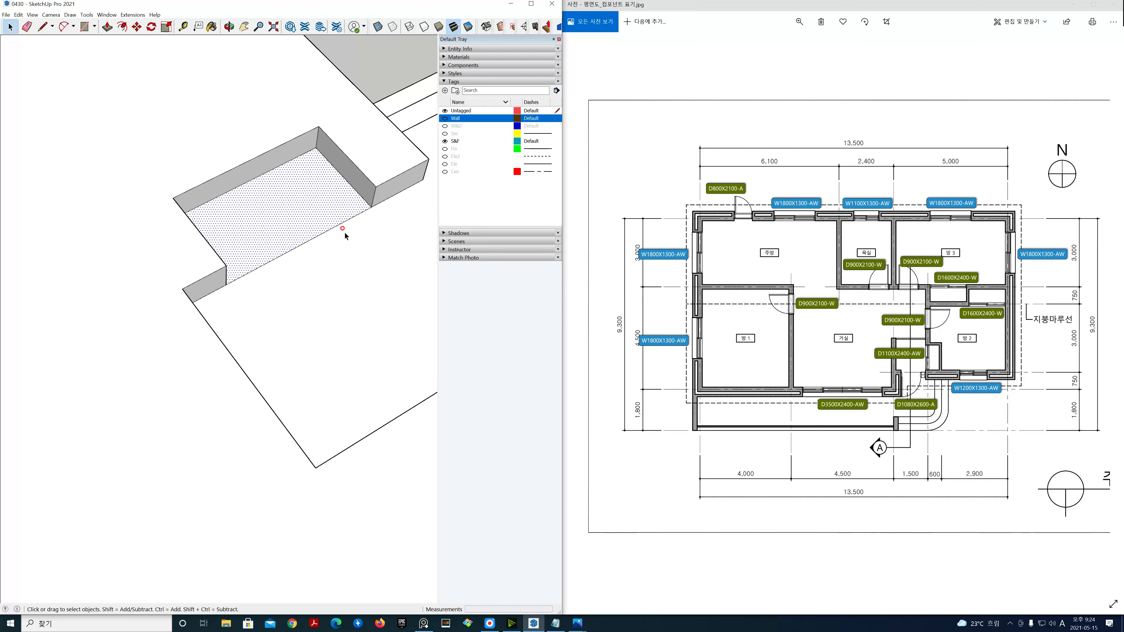
{"action": "left_click", "coordinate": [339, 224]}
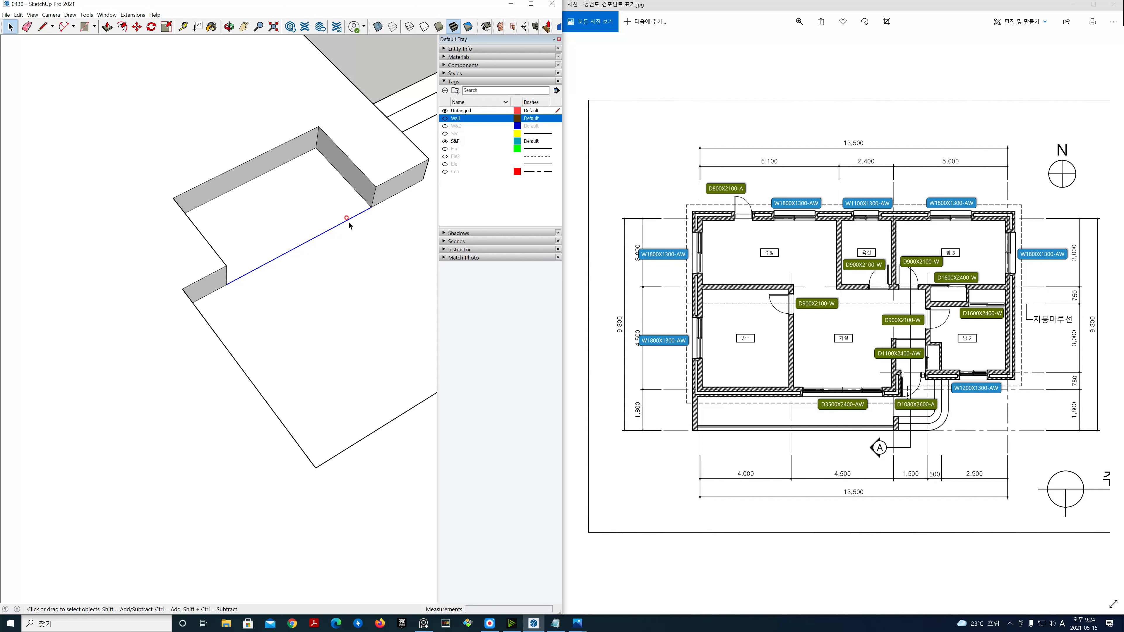
{"action": "left_click", "coordinate": [472, 49]}
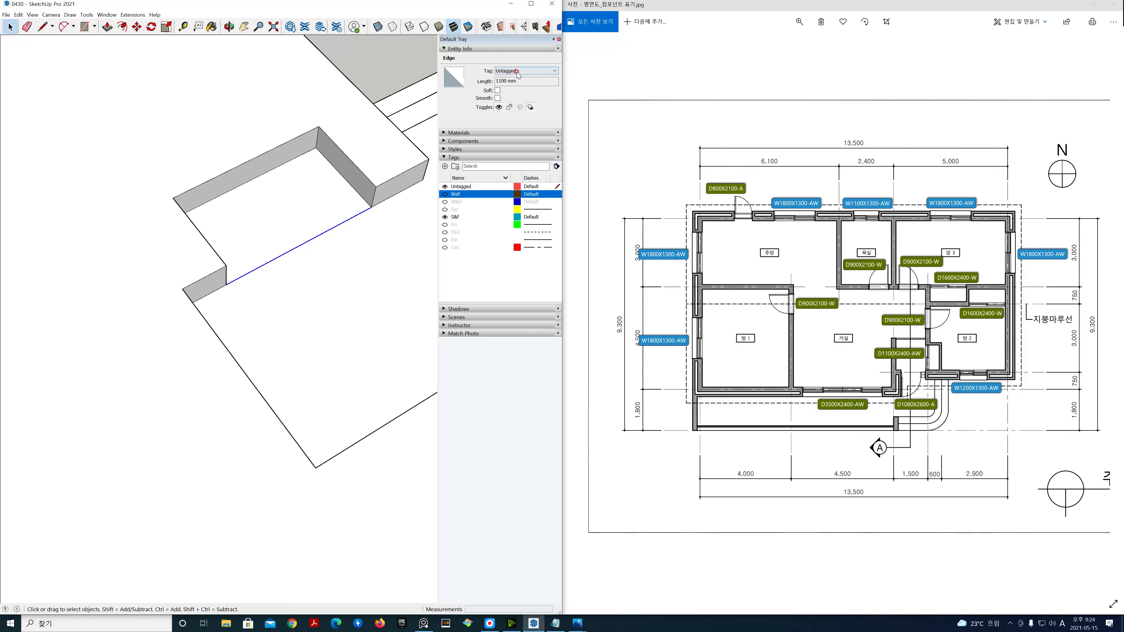
{"action": "left_click", "coordinate": [519, 72]}
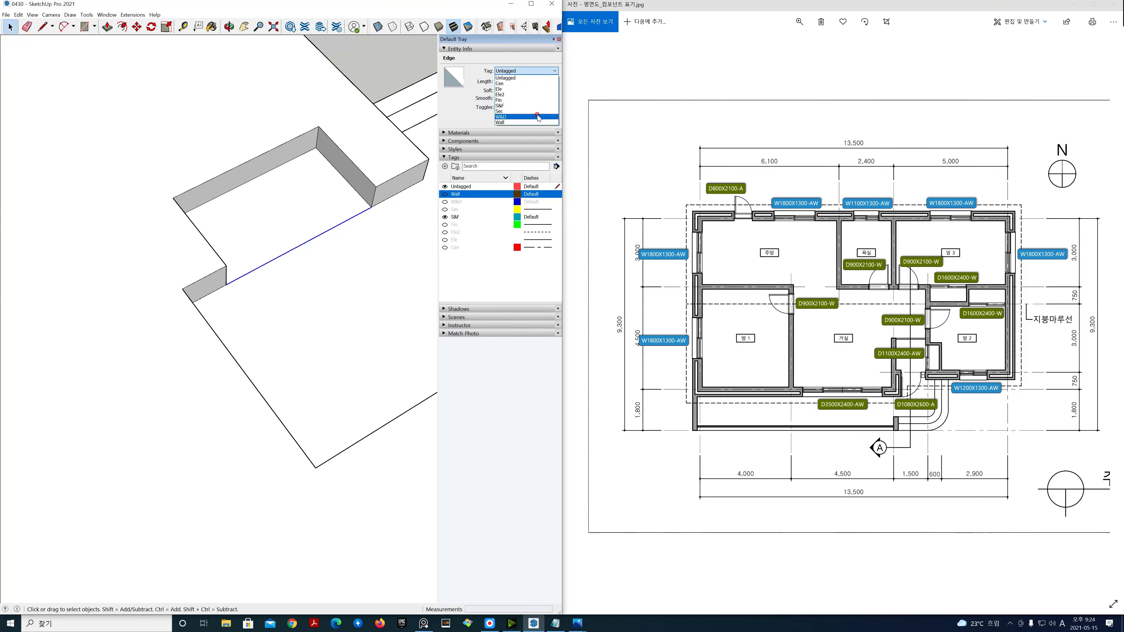
{"action": "left_click", "coordinate": [539, 105]}
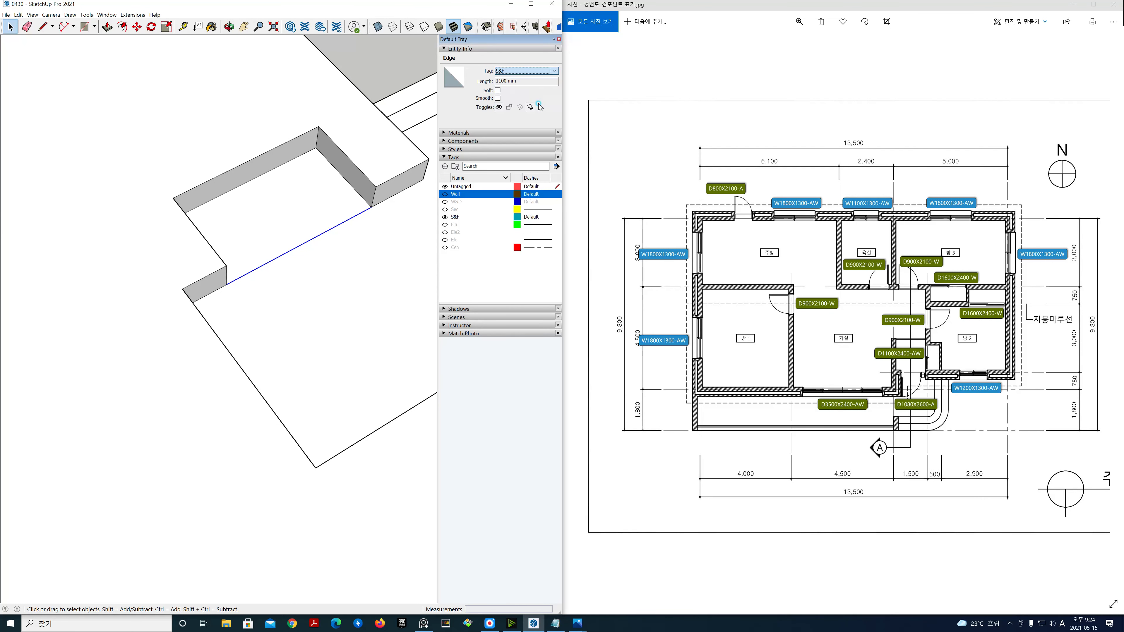
{"action": "left_click", "coordinate": [556, 218]}
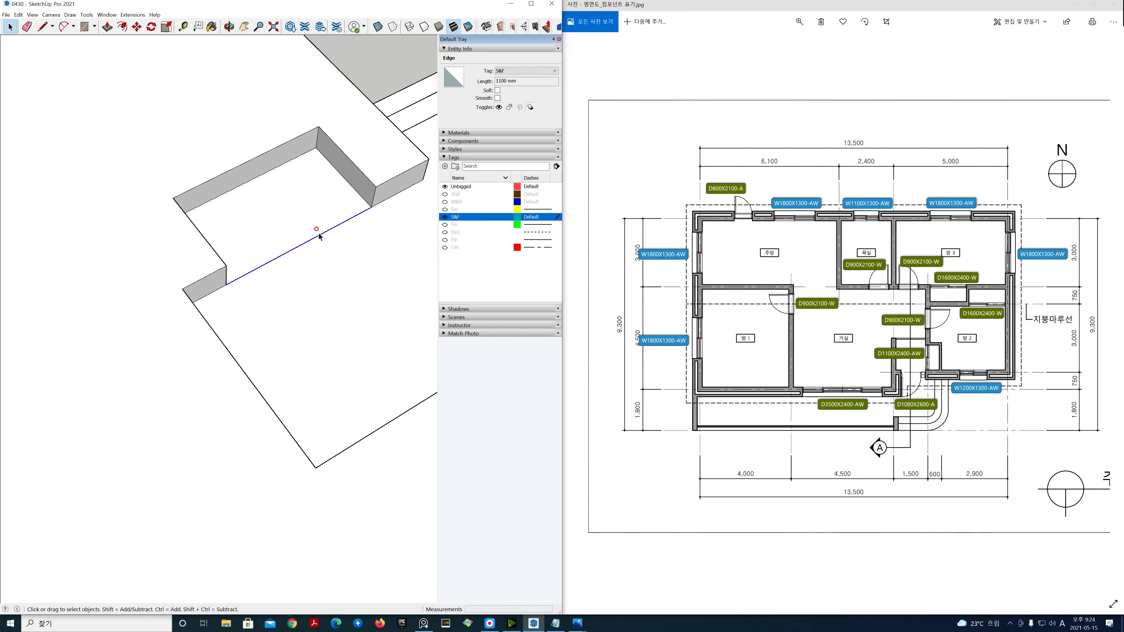
Push/Pull the sunken storage floor face up until it is flush with the top of the main slab.
{"action": "left_click", "coordinate": [305, 226]}
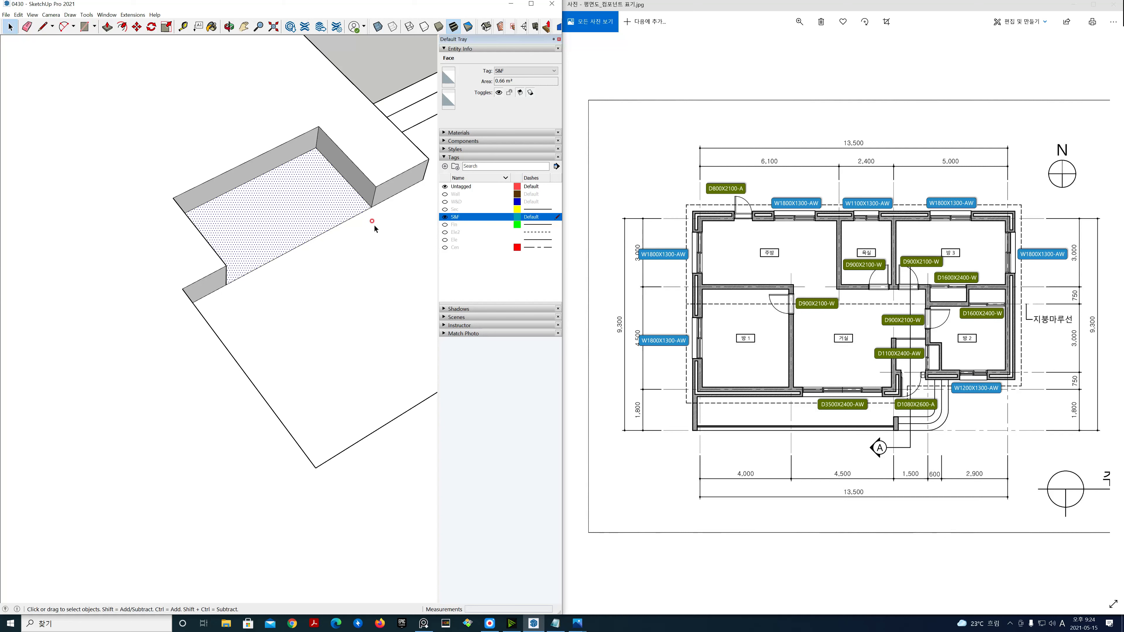
{"action": "key", "text": "p"}
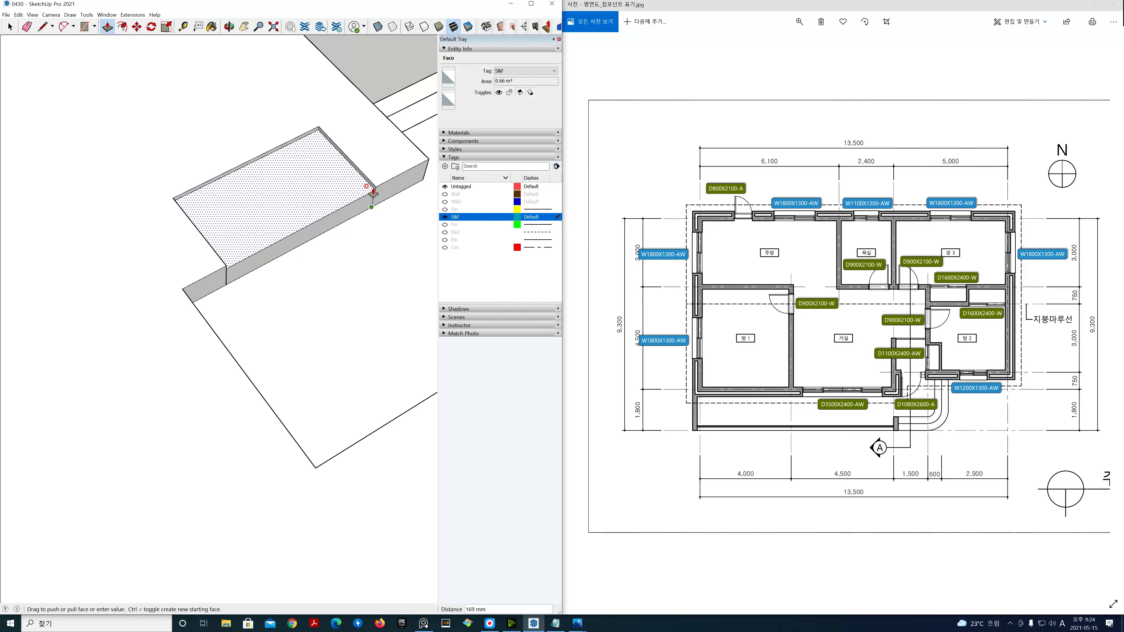
{"action": "left_click", "coordinate": [367, 221]}
{"action": "key", "text": "space"}
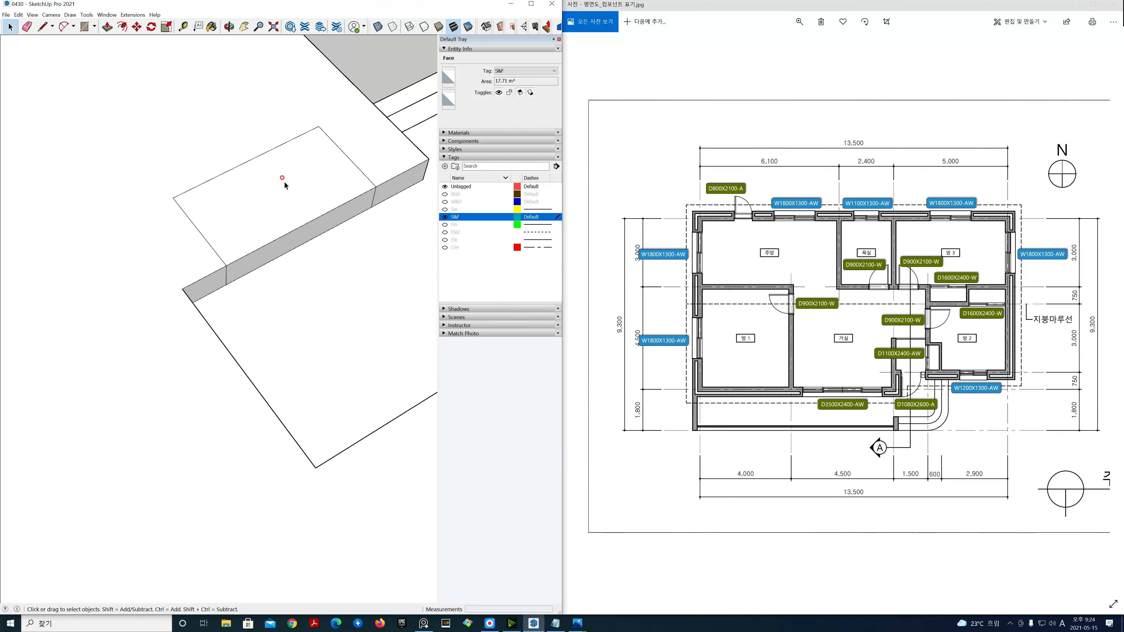
Erase the leftover edges around the raised storage floor on the slab's top and front faces.
{"action": "scroll", "coordinate": [257, 190], "scroll_direction": "up", "scroll_amount": 2}
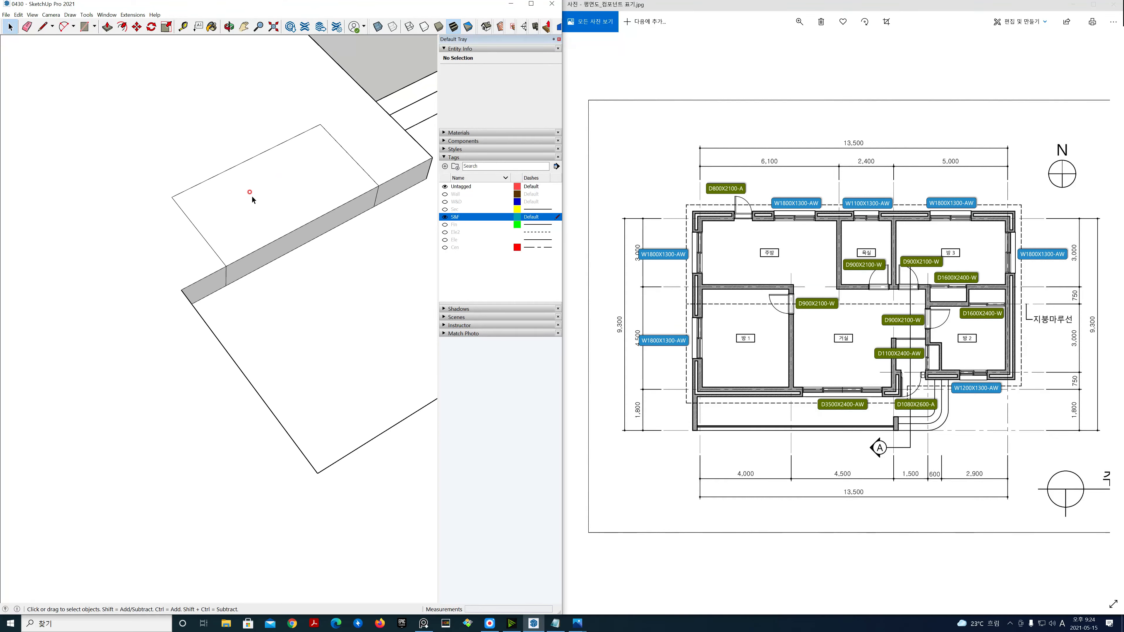
{"action": "key", "text": "e"}
{"action": "left_click", "coordinate": [219, 174]}
{"action": "left_click", "coordinate": [180, 206]}
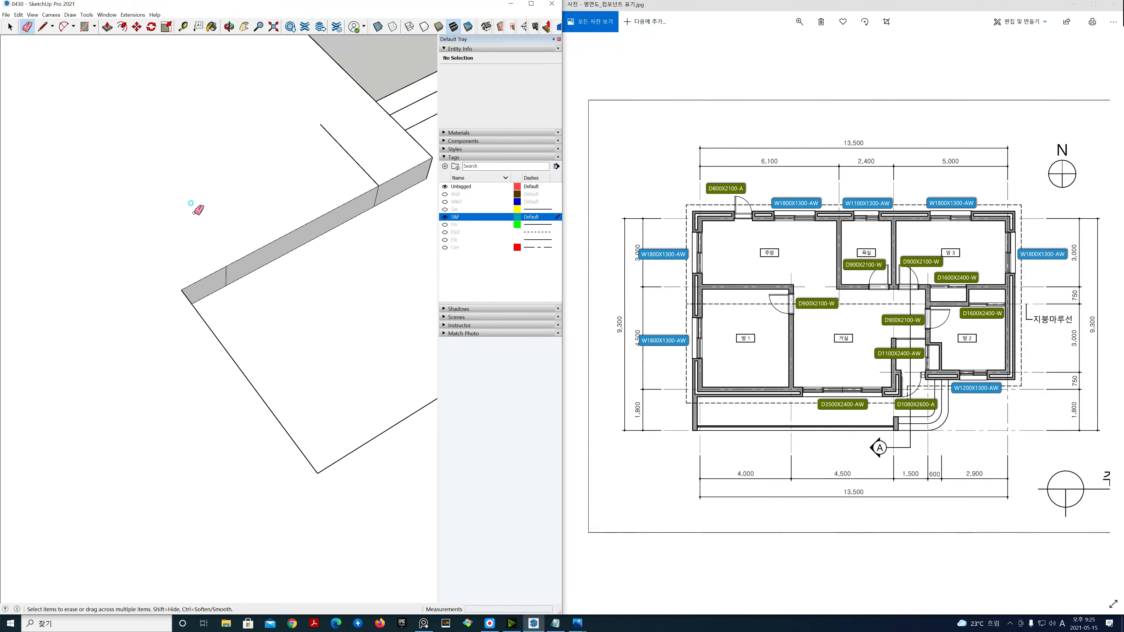
{"action": "left_click", "coordinate": [374, 182]}
{"action": "left_click", "coordinate": [376, 196]}
{"action": "scroll", "coordinate": [223, 263], "scroll_direction": "down", "scroll_amount": 4}
{"action": "key", "text": "space"}
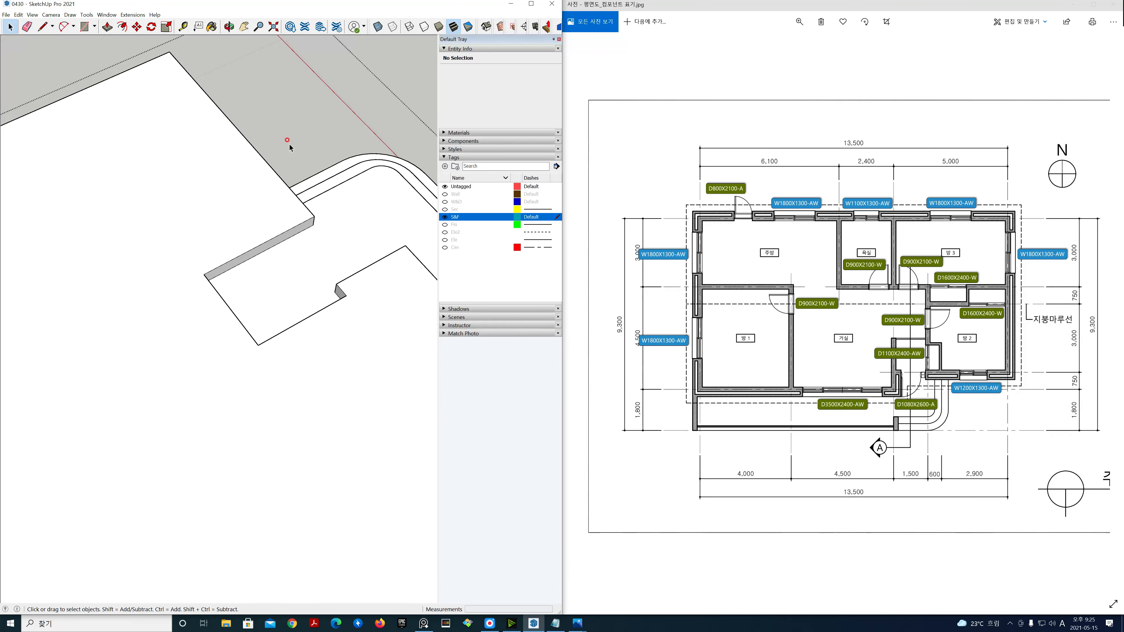
Examine the corrected slab and entrance steps in wireframe, and restore the shaded display with textures.
{"action": "middle_click_drag", "start_coordinate": [339, 183], "coordinate": [156, 168]}
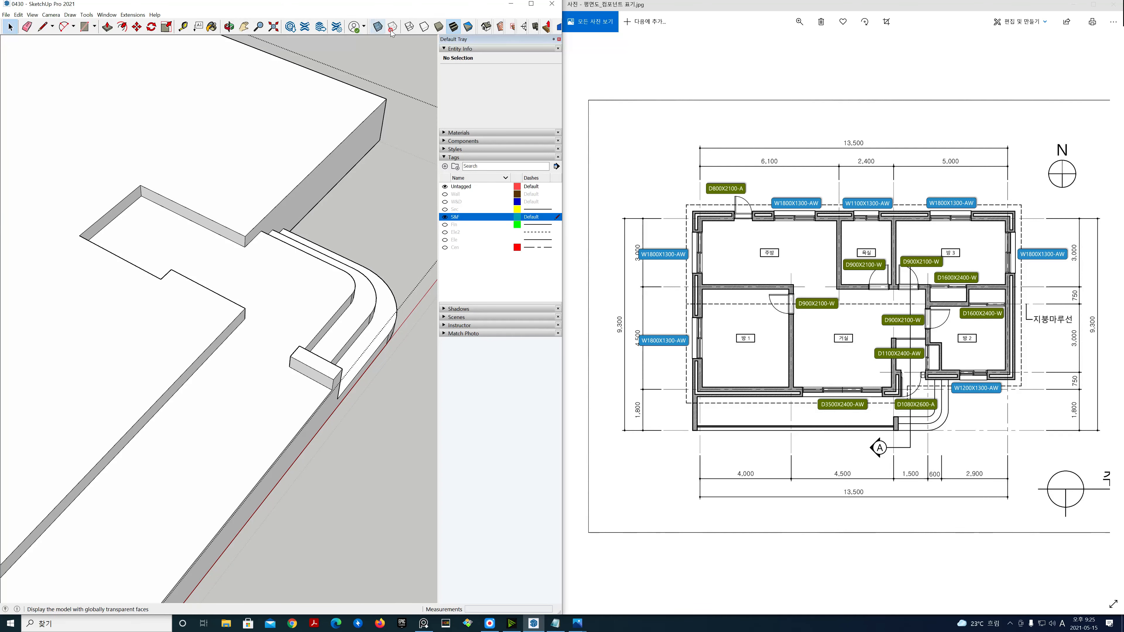
{"action": "left_click", "coordinate": [409, 27]}
{"action": "middle_click_drag", "start_coordinate": [381, 92], "coordinate": [226, 210]}
{"action": "scroll", "coordinate": [225, 212], "scroll_direction": "down", "scroll_amount": 4}
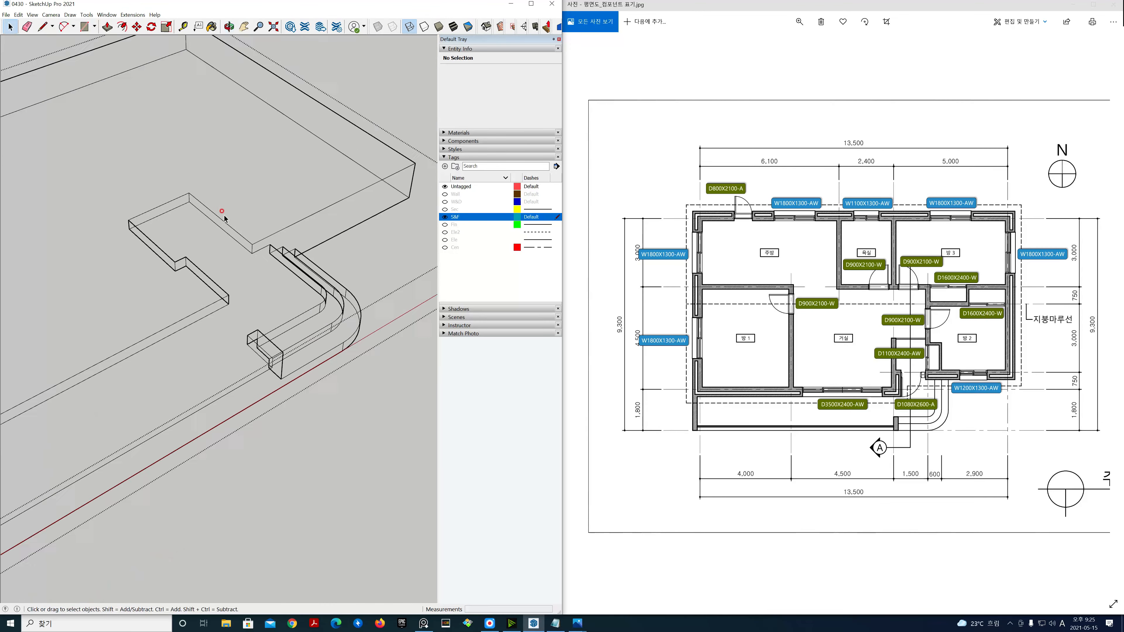
{"action": "left_click", "coordinate": [453, 27]}
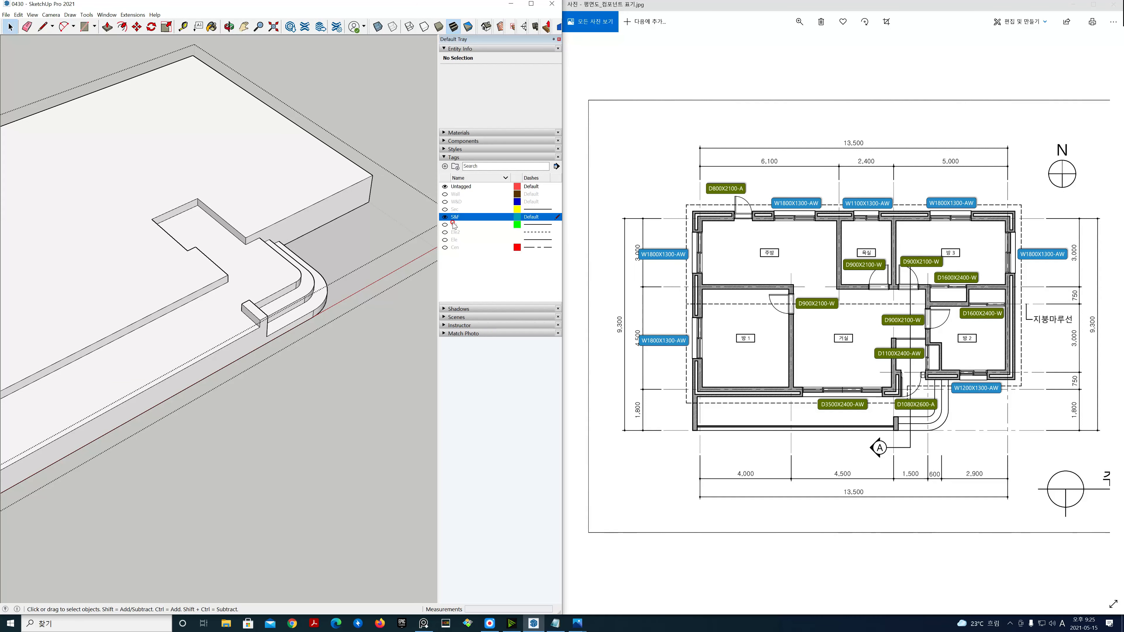
Show the Wall and W&D tags again.
{"action": "left_click", "coordinate": [446, 194]}
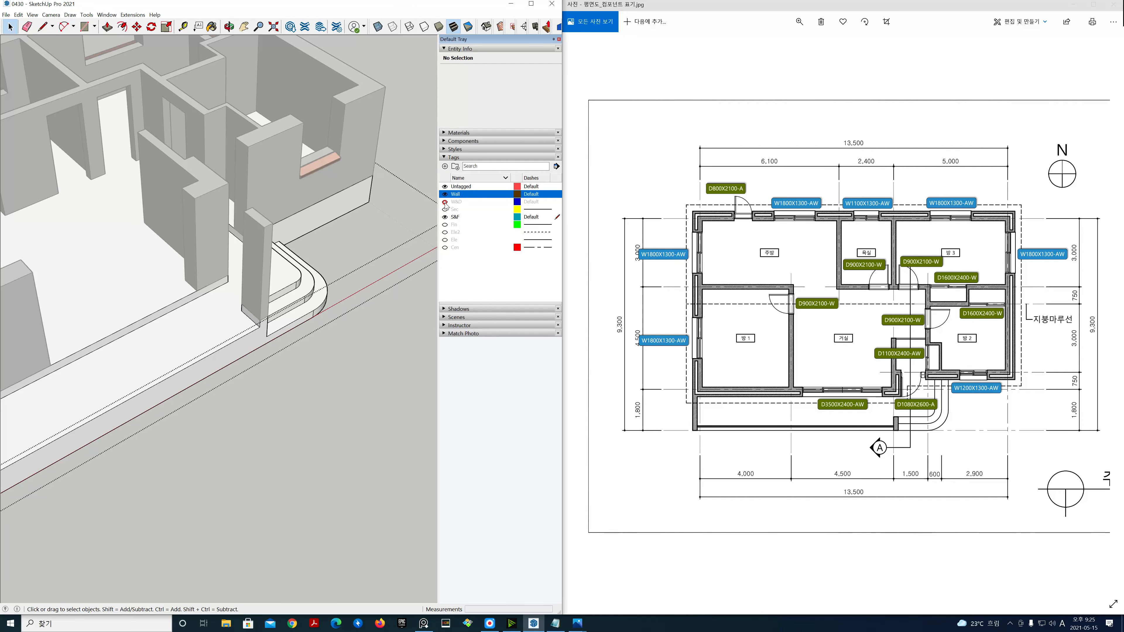
{"action": "left_click", "coordinate": [446, 202]}
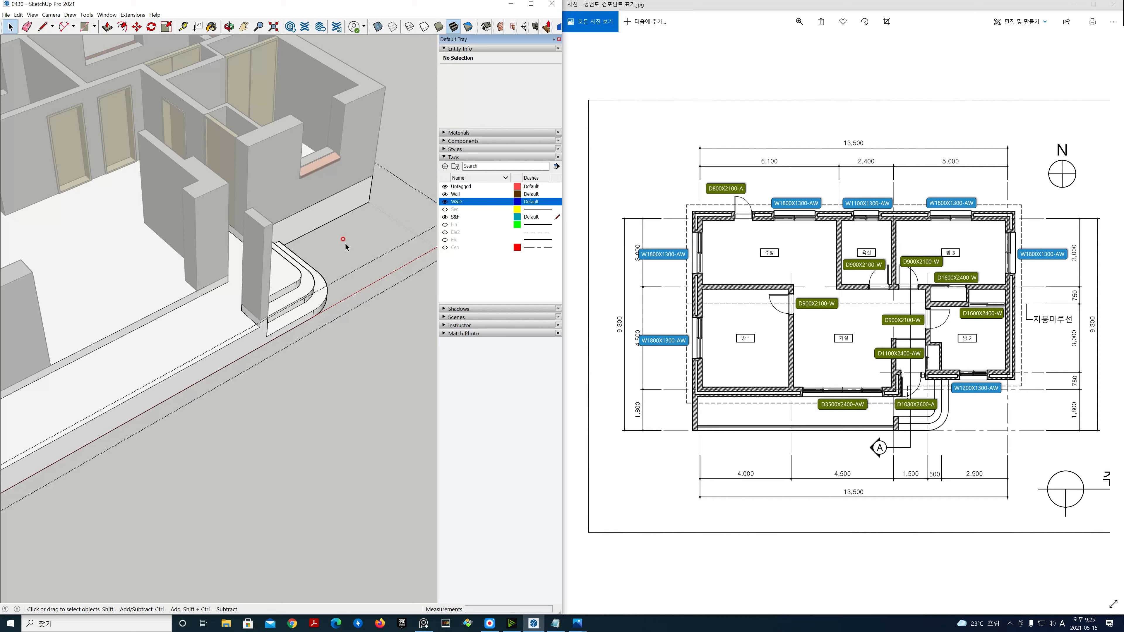
Close the slab group to leave its editing mode.
{"action": "scroll", "coordinate": [343, 248], "scroll_direction": "down", "scroll_amount": 5}
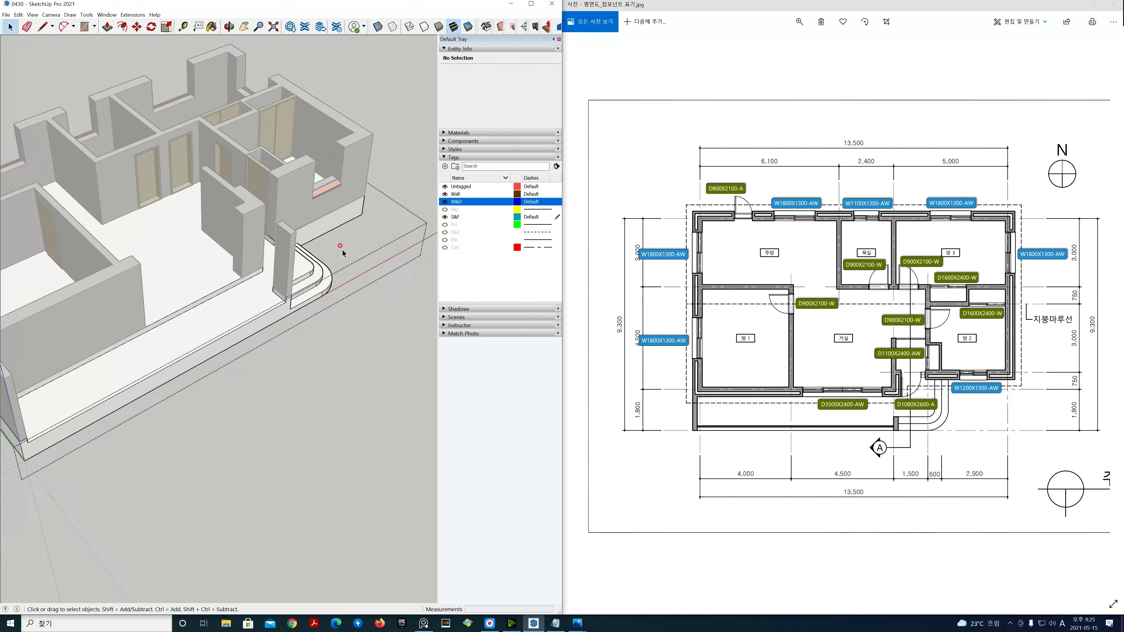
{"action": "left_click", "coordinate": [374, 296]}
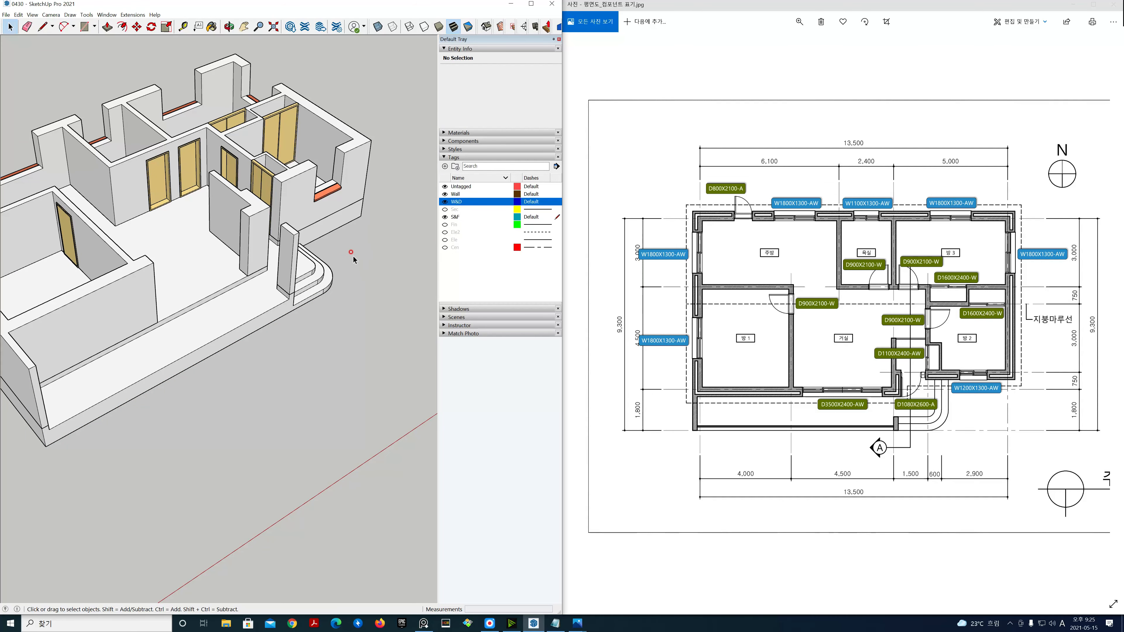
{"action": "middle_click_drag", "start_coordinate": [353, 256], "coordinate": [522, 310]}
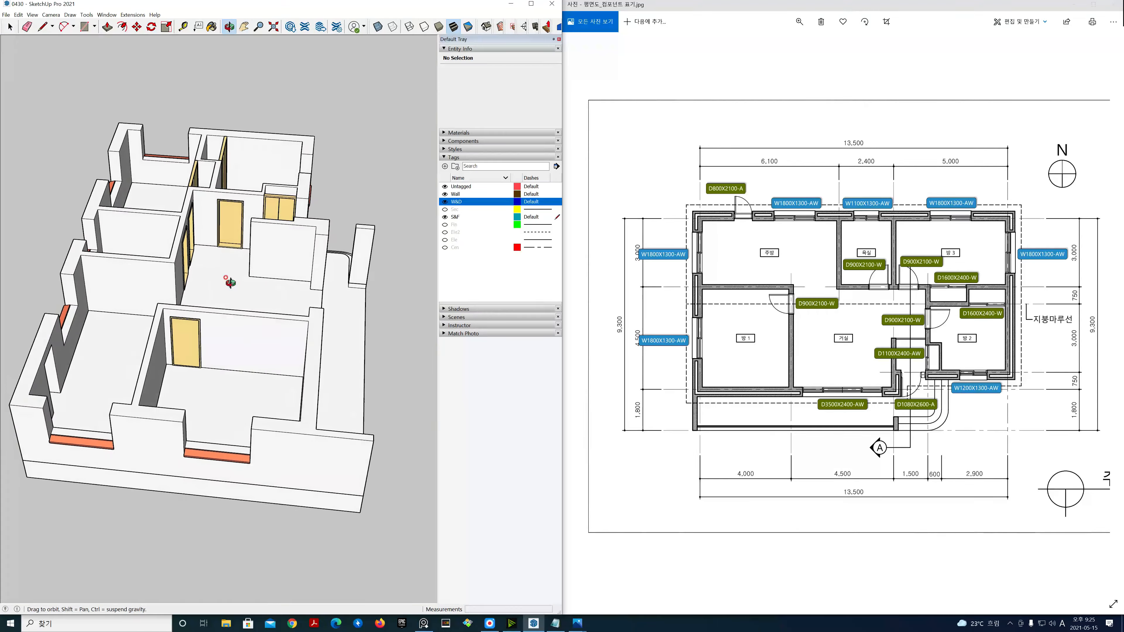
Examine the door components in the interior wall openings from several sides of the house.
{"action": "middle_click_drag", "start_coordinate": [228, 281], "coordinate": [509, 294]}
{"action": "scroll", "coordinate": [182, 230], "scroll_direction": "up", "scroll_amount": 4}
{"action": "middle_click_drag", "start_coordinate": [182, 231], "coordinate": [184, 249], "text": "shift"}
{"action": "scroll", "coordinate": [183, 246], "scroll_direction": "up", "scroll_amount": 3}
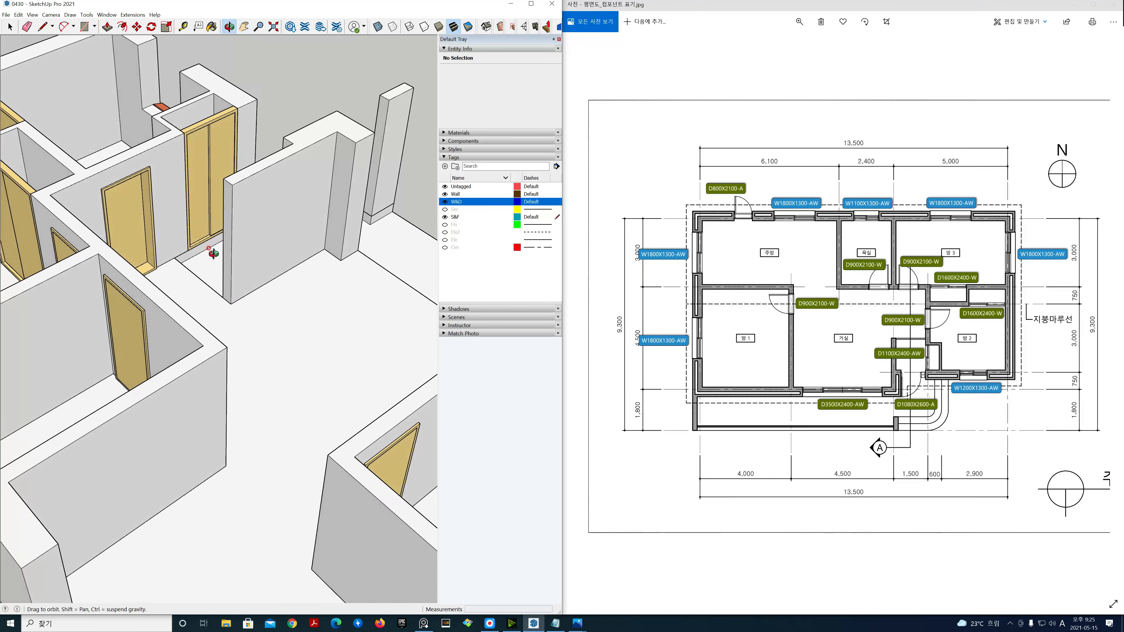
{"action": "scroll", "coordinate": [182, 242], "scroll_direction": "up", "scroll_amount": 1}
{"action": "scroll", "coordinate": [182, 241], "scroll_direction": "down", "scroll_amount": 5}
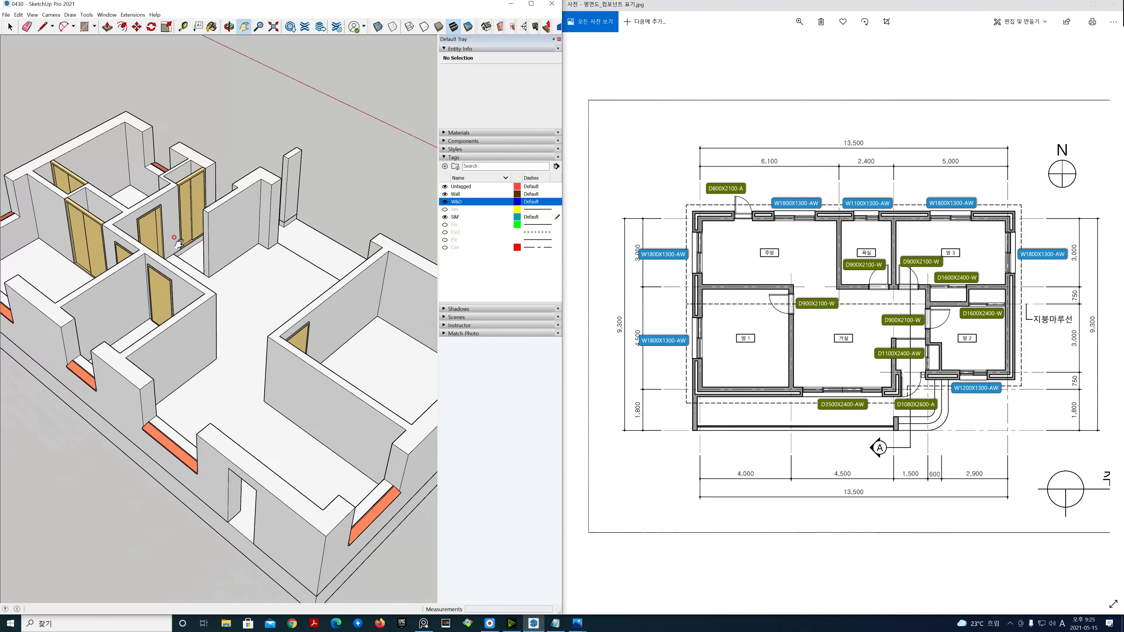
{"action": "middle_click_drag", "start_coordinate": [304, 262], "coordinate": [89, 251]}
{"action": "middle_click_drag", "start_coordinate": [89, 250], "coordinate": [420, 268], "text": "shift"}
Hide the Wall tag to inspect the door components standing on the slab, and show the walls again.
{"action": "left_click", "coordinate": [445, 194]}
{"action": "middle_click_drag", "start_coordinate": [315, 304], "coordinate": [396, 232]}
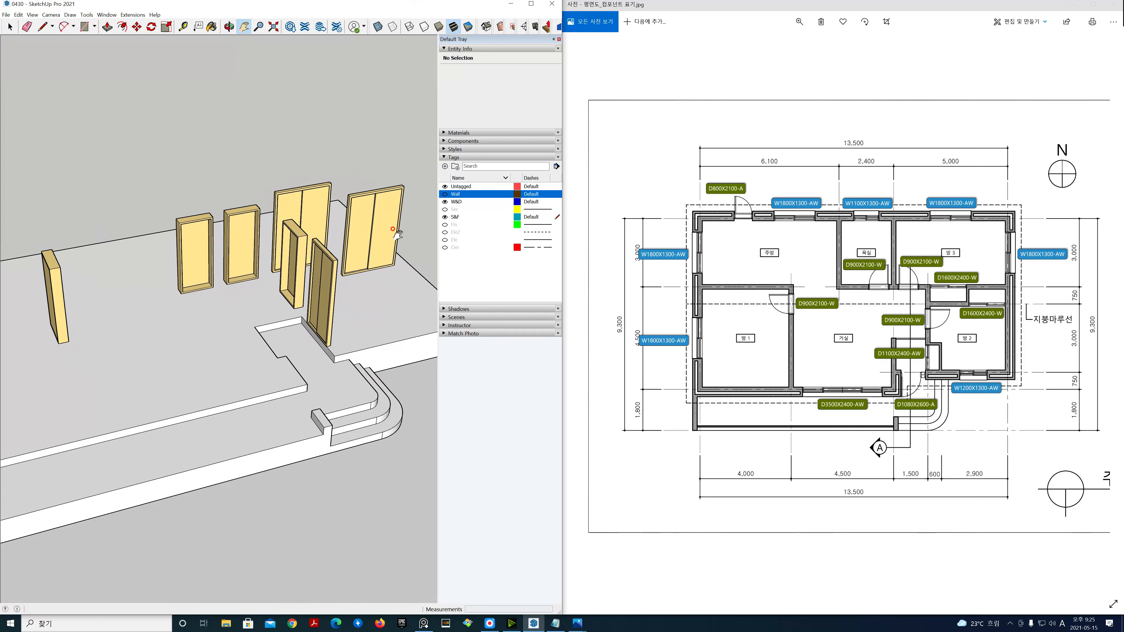
{"action": "left_click", "coordinate": [445, 194]}
{"action": "middle_click_drag", "start_coordinate": [310, 230], "coordinate": [235, 301]}
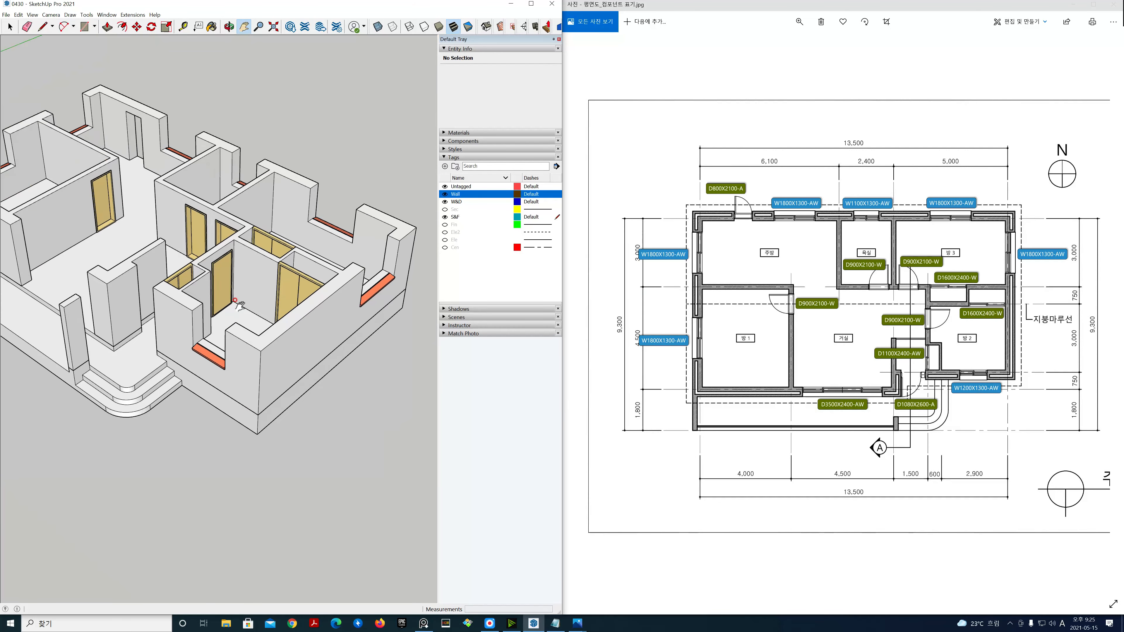
{"action": "scroll", "coordinate": [236, 301], "scroll_direction": "up", "scroll_amount": 2}
{"action": "scroll", "coordinate": [235, 303], "scroll_direction": "down", "scroll_amount": 3}
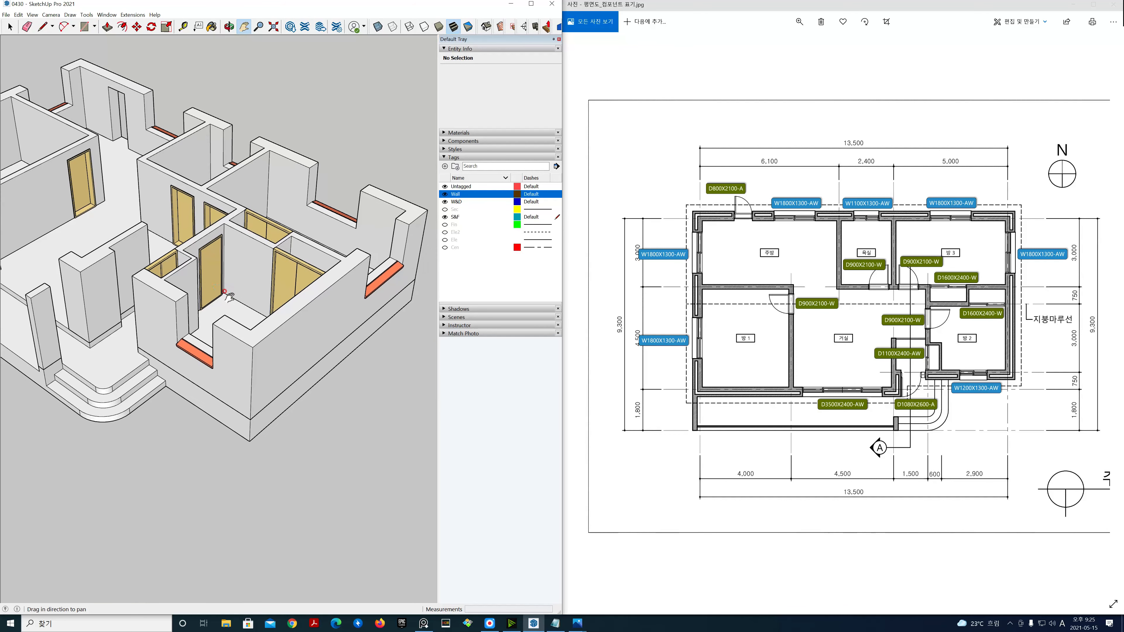
{"action": "middle_click_drag", "start_coordinate": [235, 303], "coordinate": [269, 327], "text": "shift"}
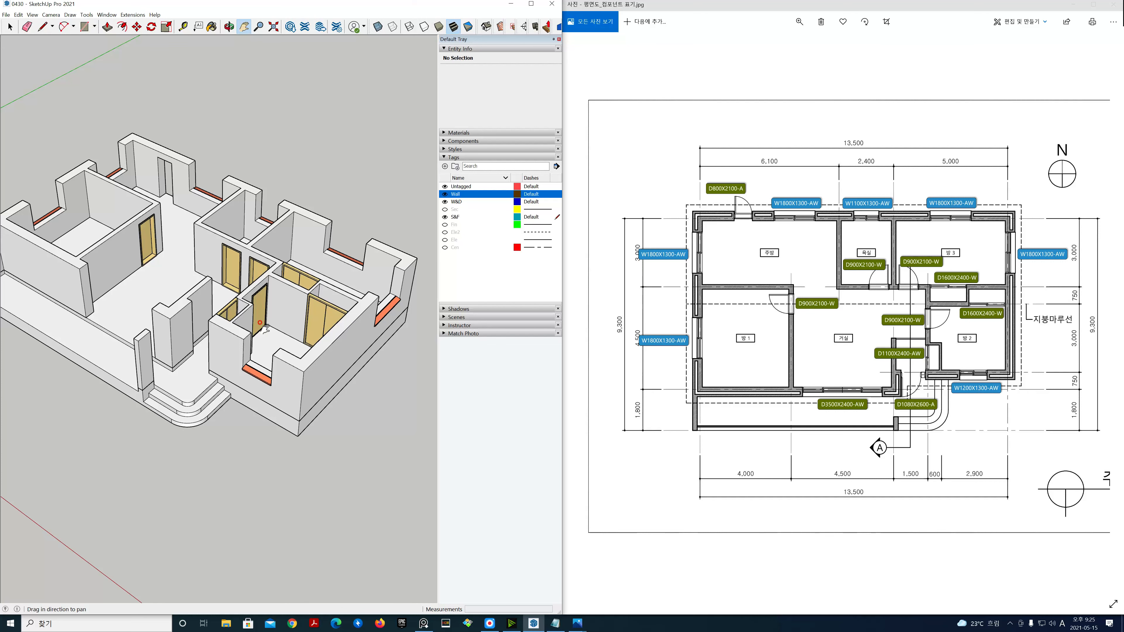
{"action": "left_click_drag", "start_coordinate": [266, 324], "coordinate": [271, 324]}
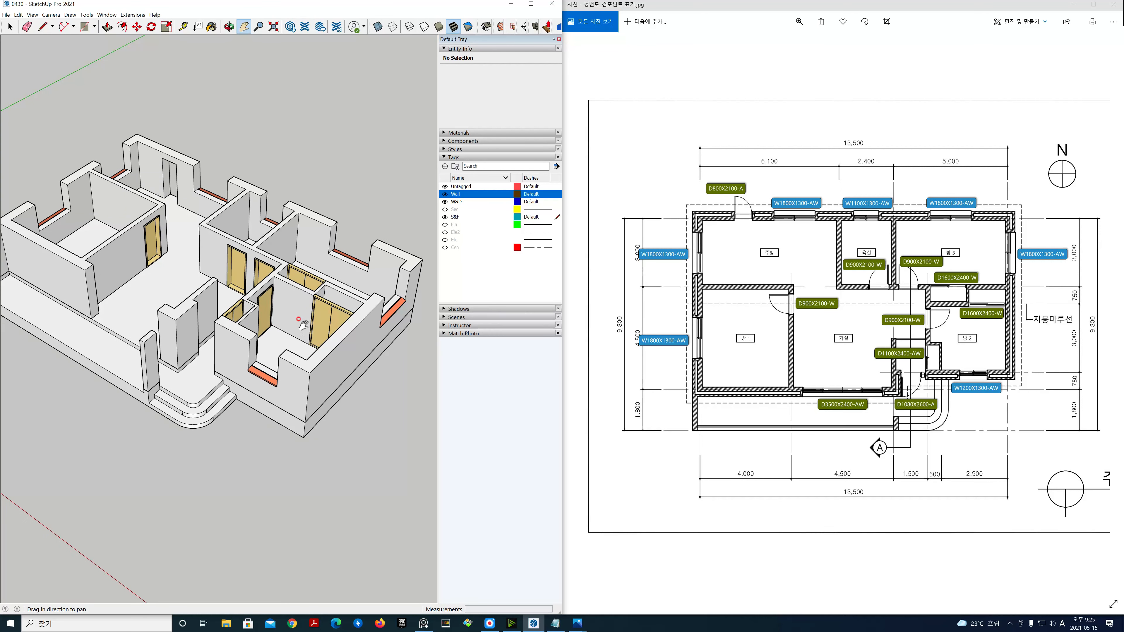